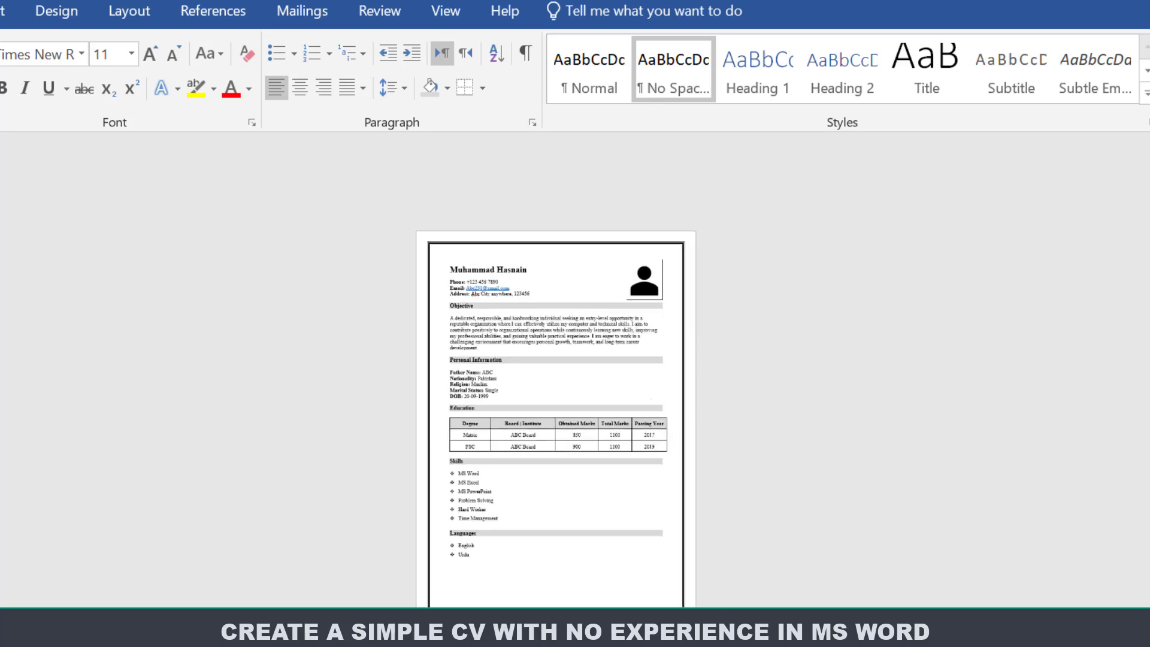
Zoom in to preview the finished sample CV, then switch to a new blank document.
{"action": "left_click", "coordinate": [1123, 605]}
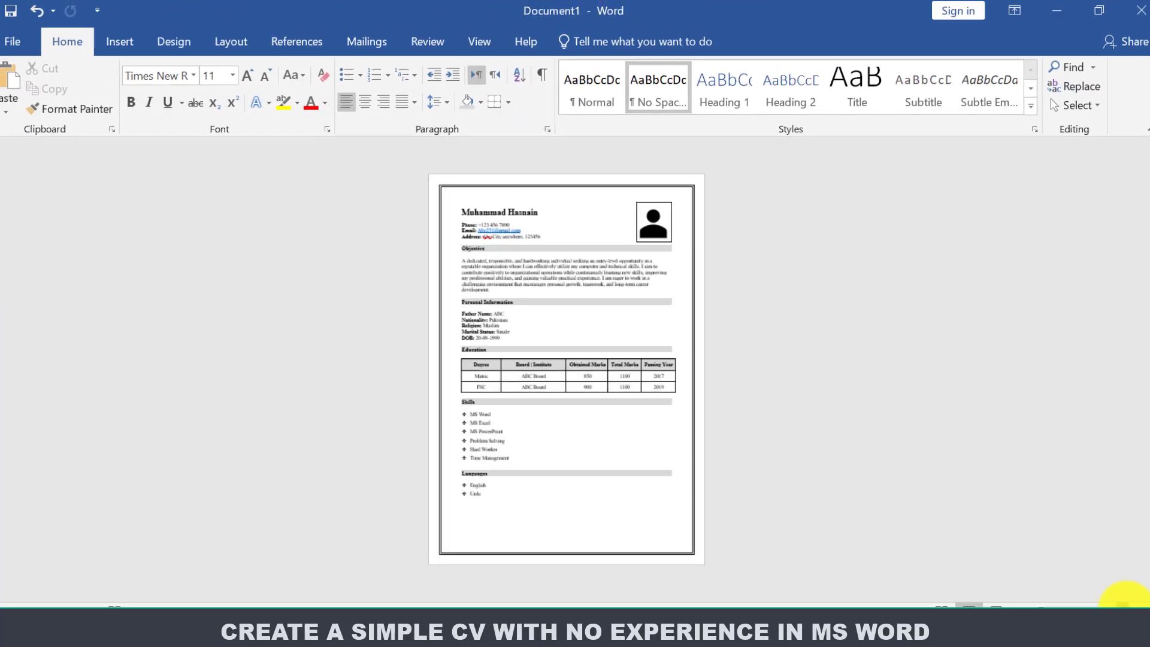
{"action": "left_click", "coordinate": [1123, 607]}
{"action": "left_click", "coordinate": [1123, 607]}
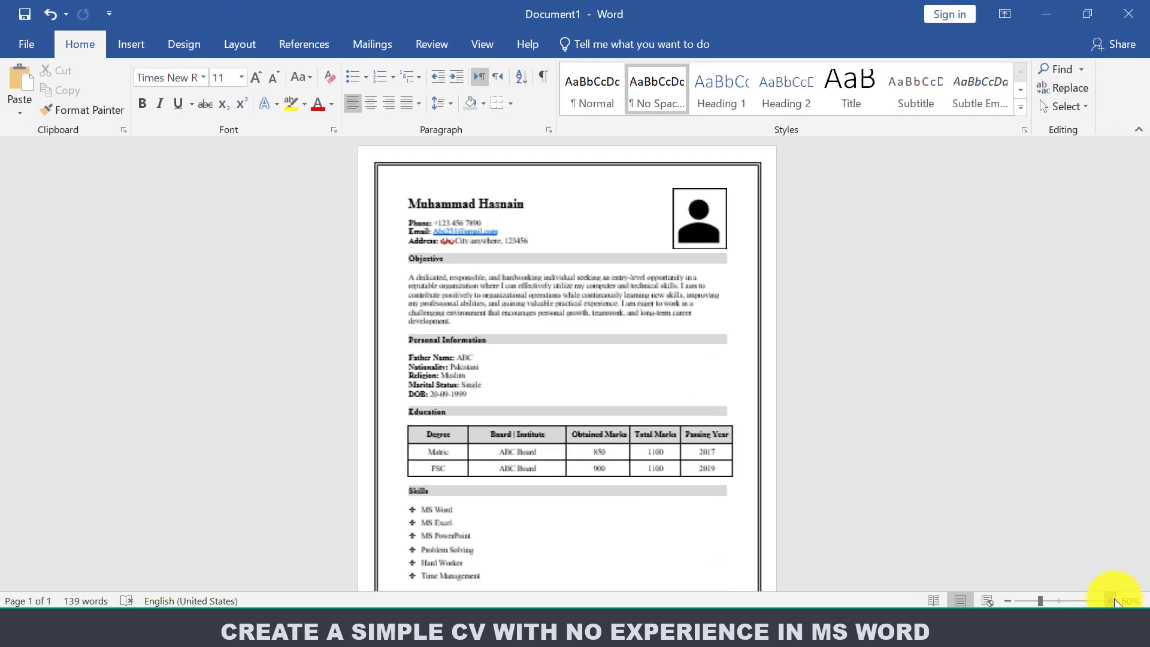
{"action": "left_click", "coordinate": [1123, 607]}
{"action": "left_click_drag", "start_coordinate": [1143, 323], "coordinate": [1142, 193]}
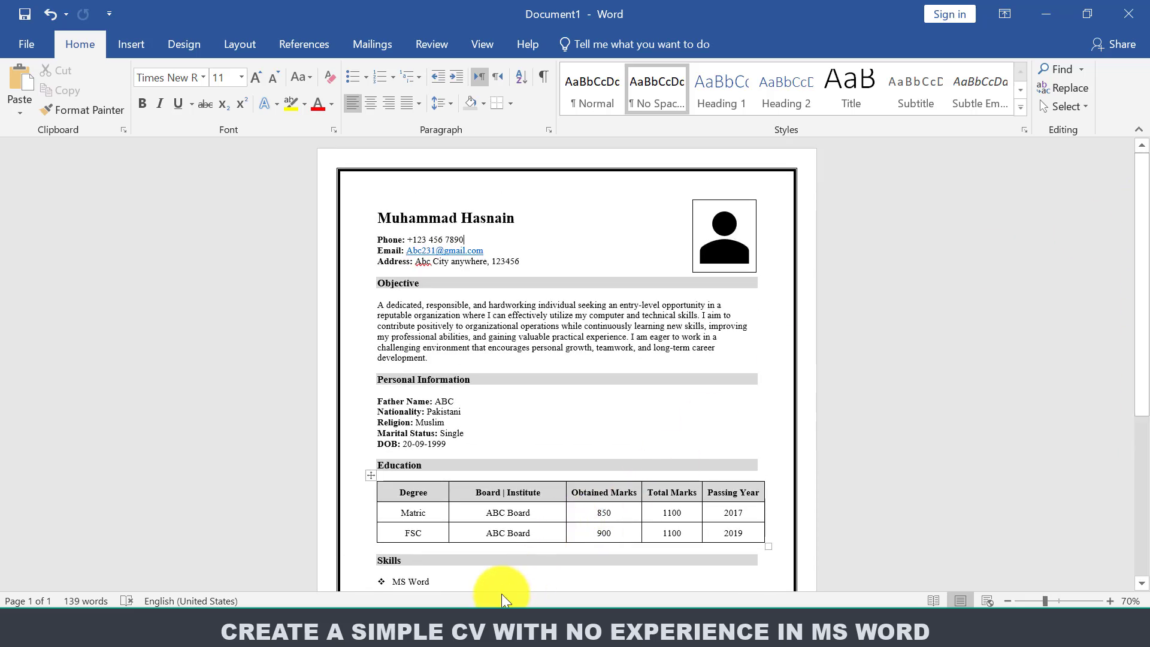
{"action": "left_click", "coordinate": [466, 621]}
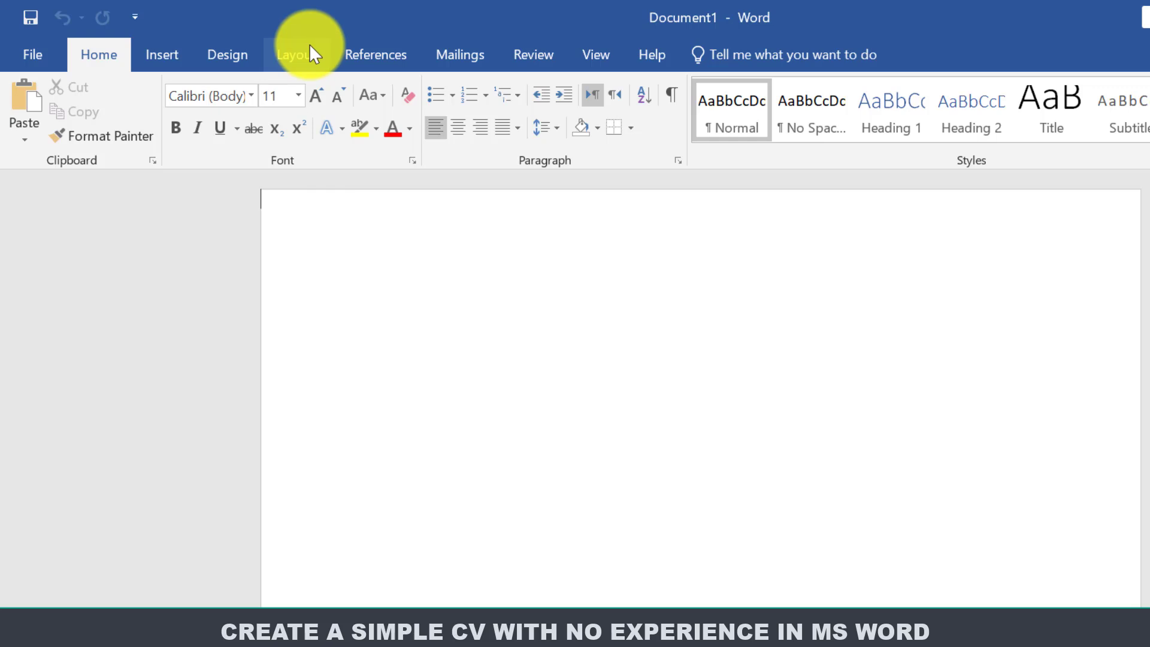
Set the paper size to A4 from the Layout Size list.
{"action": "left_click", "coordinate": [309, 47]}
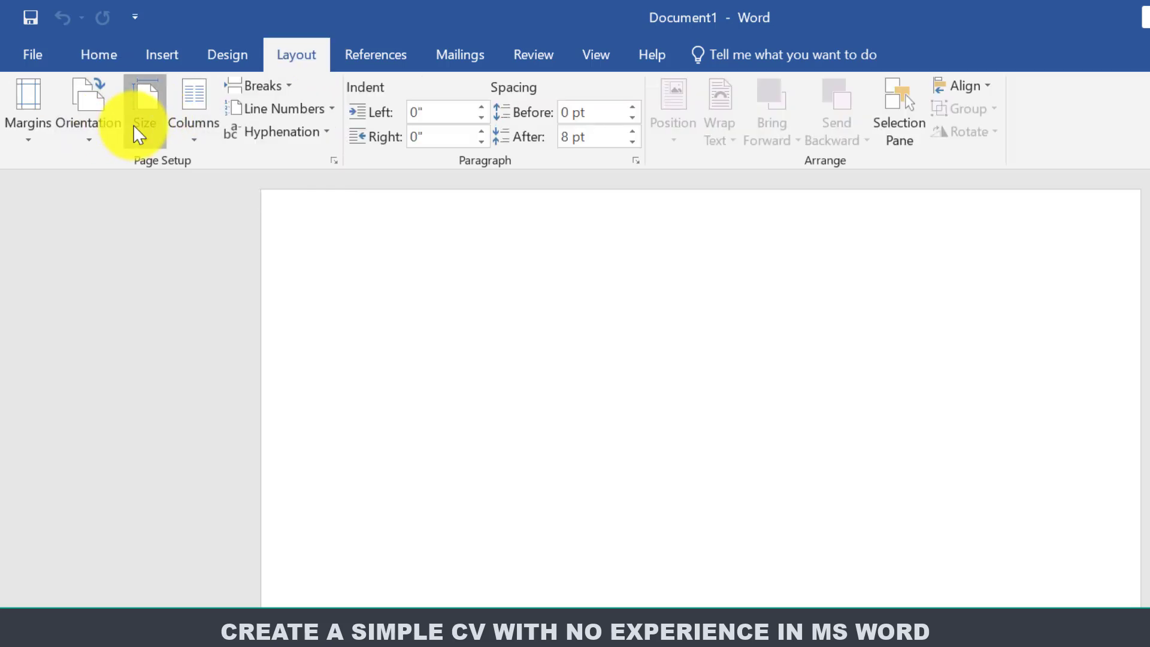
{"action": "left_click", "coordinate": [146, 132]}
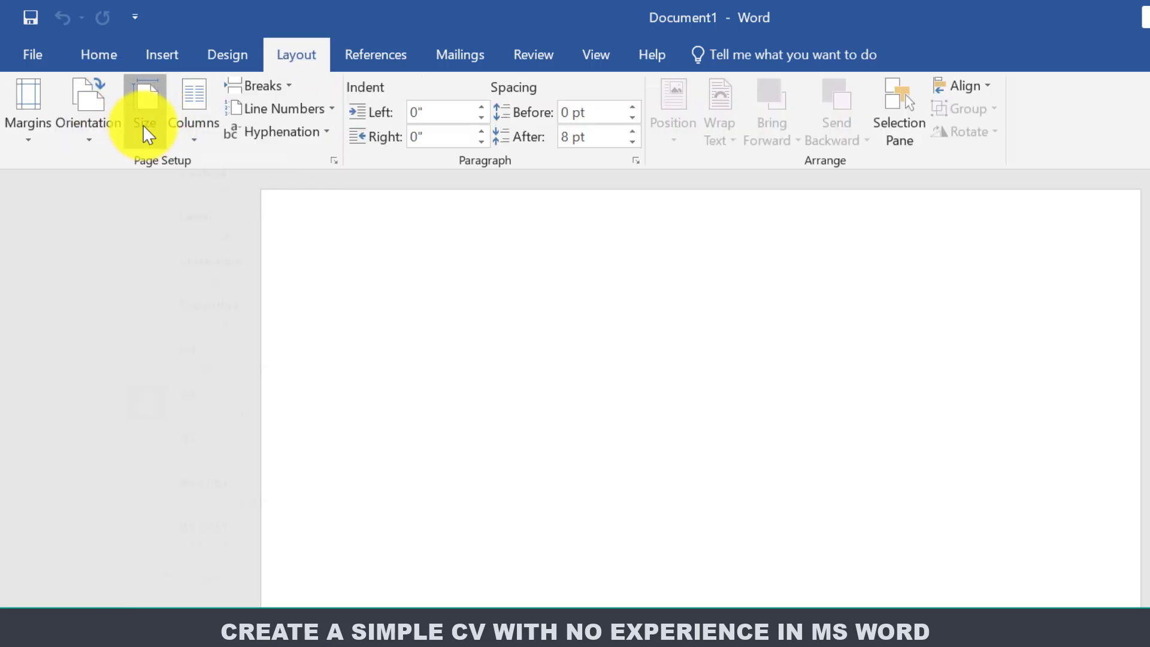
{"action": "left_click", "coordinate": [181, 442]}
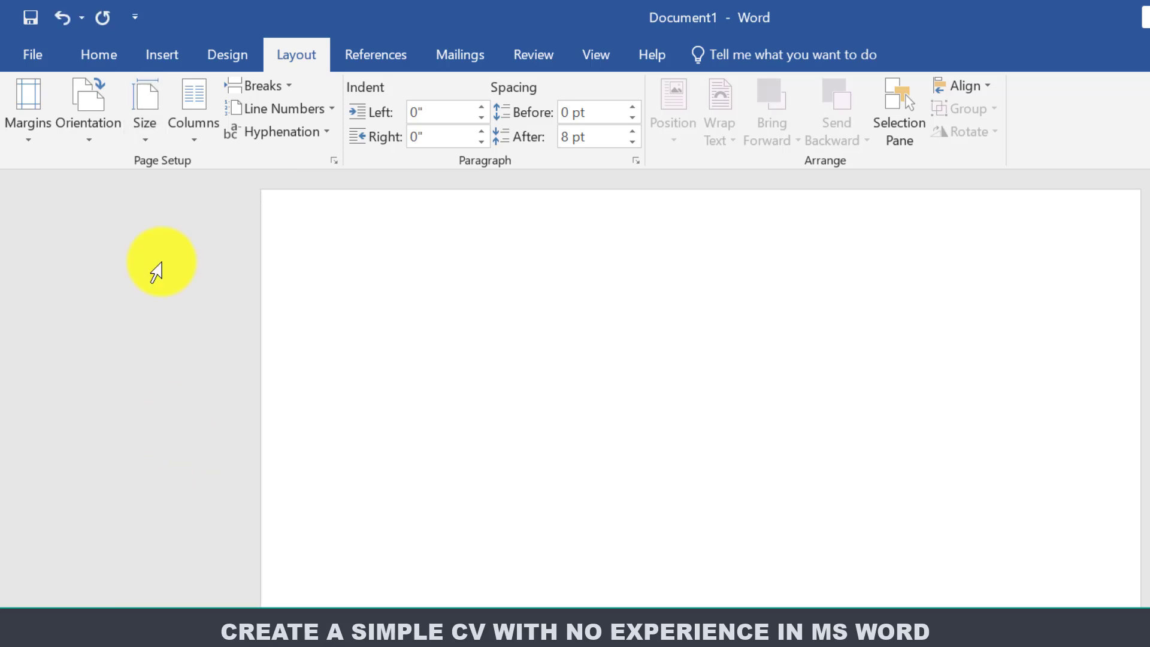
Add a Box page border with a thick 3 pt line in Automatic colour to the whole document.
{"action": "left_click", "coordinate": [232, 51]}
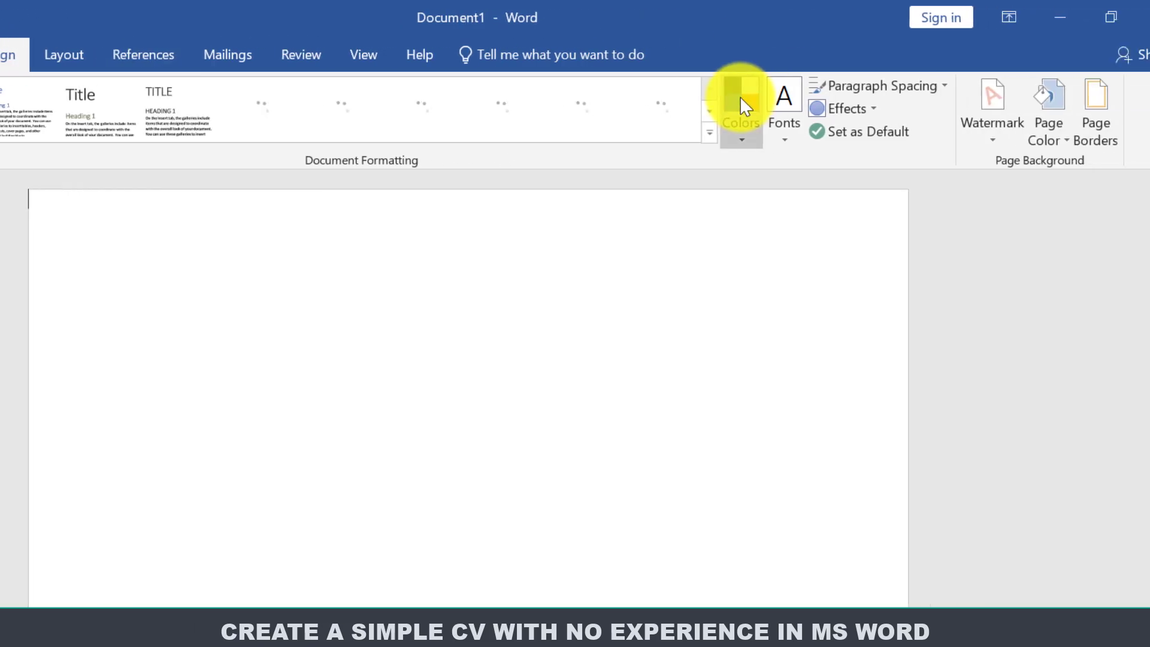
{"action": "left_click", "coordinate": [1061, 134]}
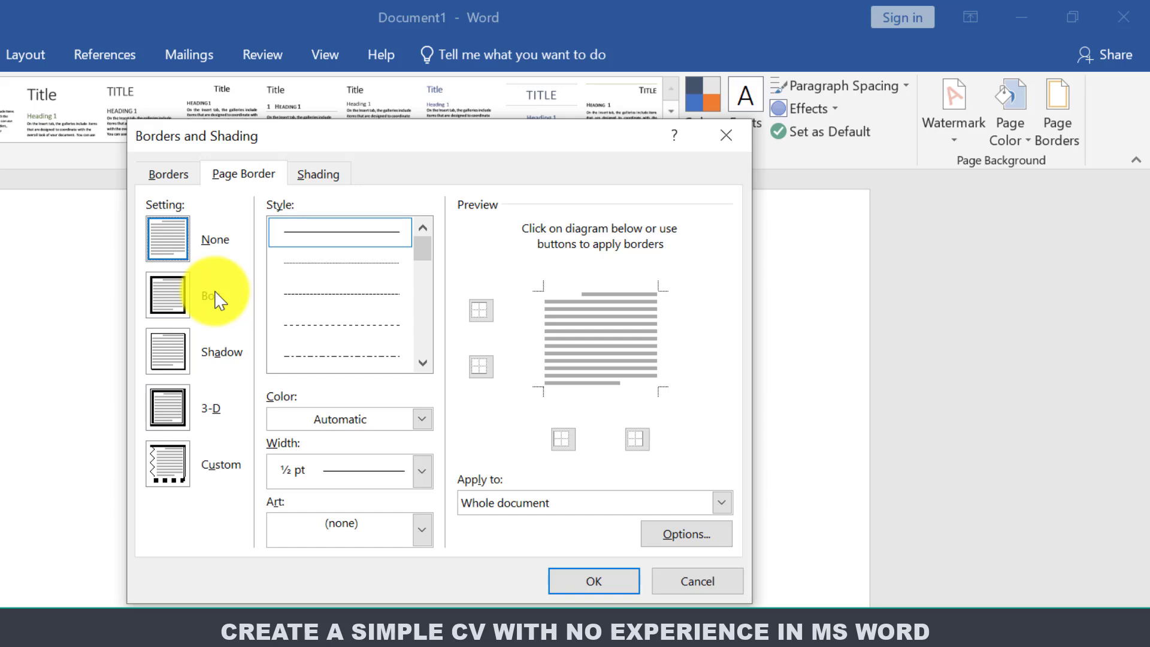
{"action": "left_click", "coordinate": [167, 290]}
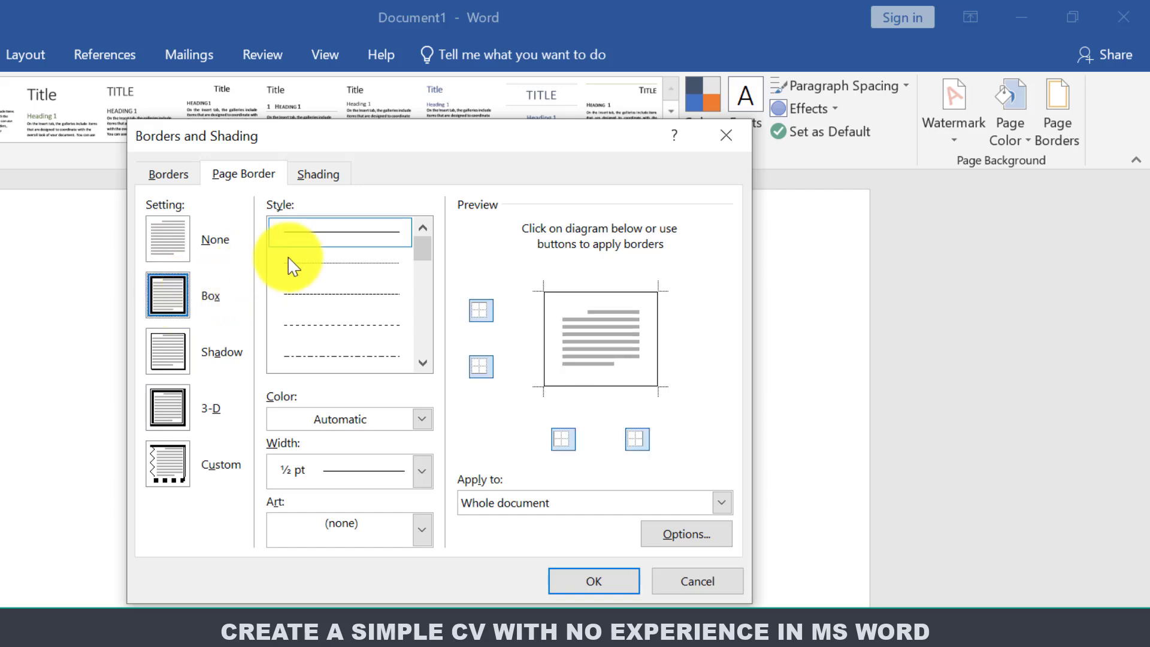
{"action": "left_click_drag", "start_coordinate": [419, 251], "coordinate": [419, 274]}
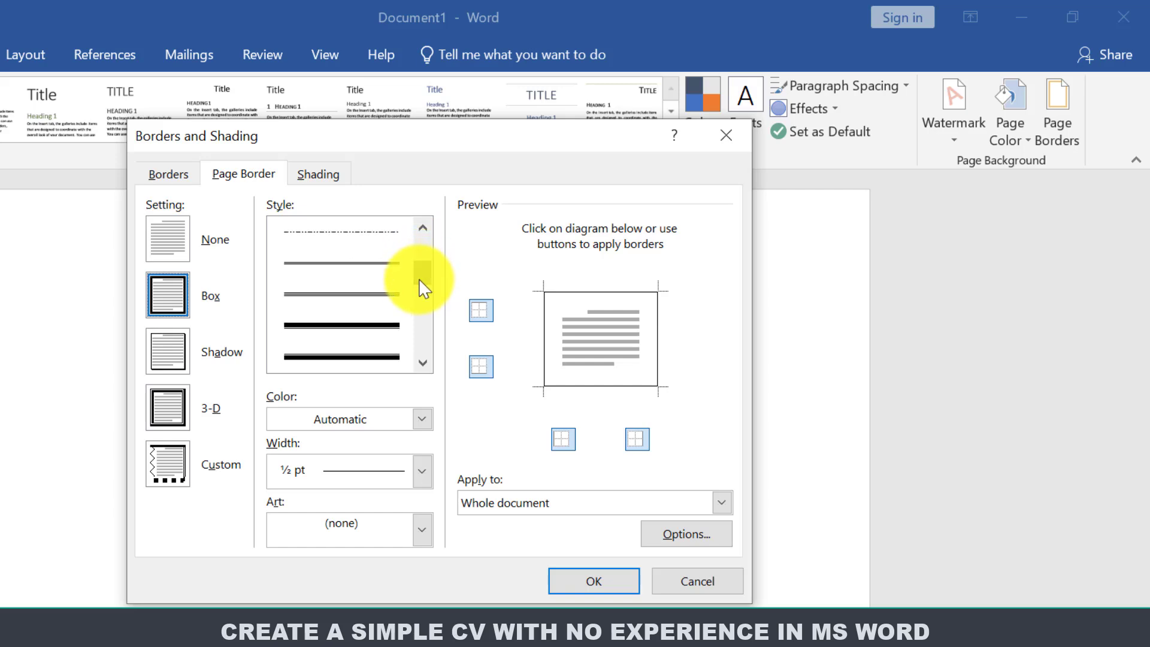
{"action": "left_click", "coordinate": [358, 370]}
{"action": "left_click", "coordinate": [358, 368]}
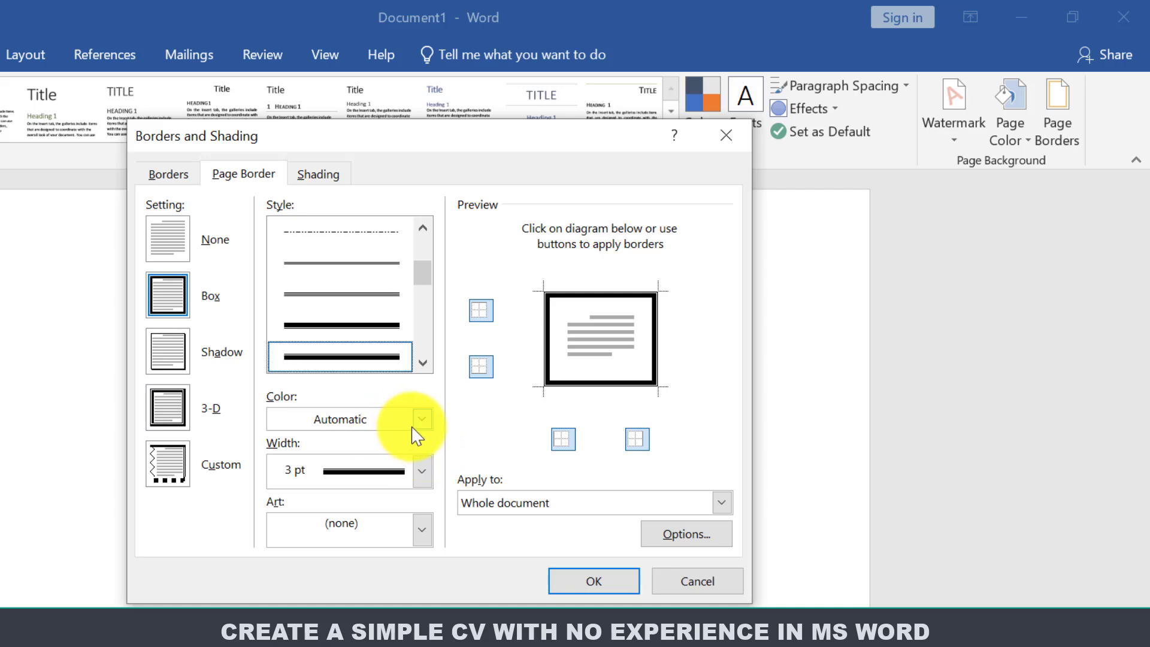
{"action": "left_click", "coordinate": [426, 422]}
{"action": "left_click", "coordinate": [428, 424]}
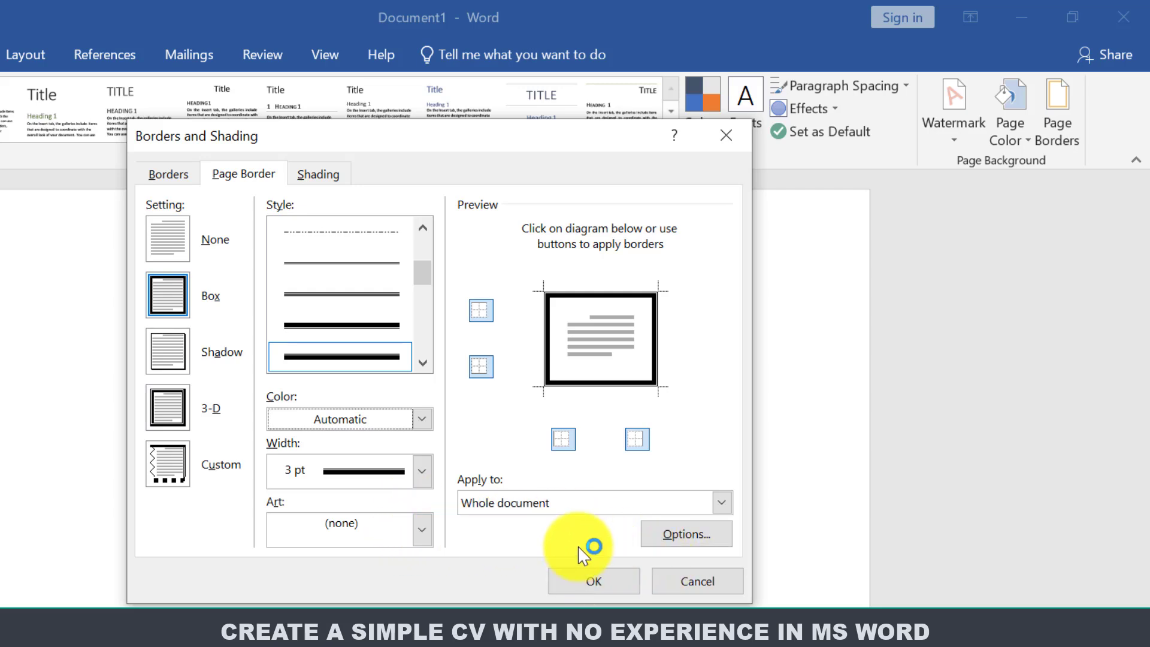
{"action": "left_click", "coordinate": [720, 506]}
{"action": "left_click", "coordinate": [608, 520]}
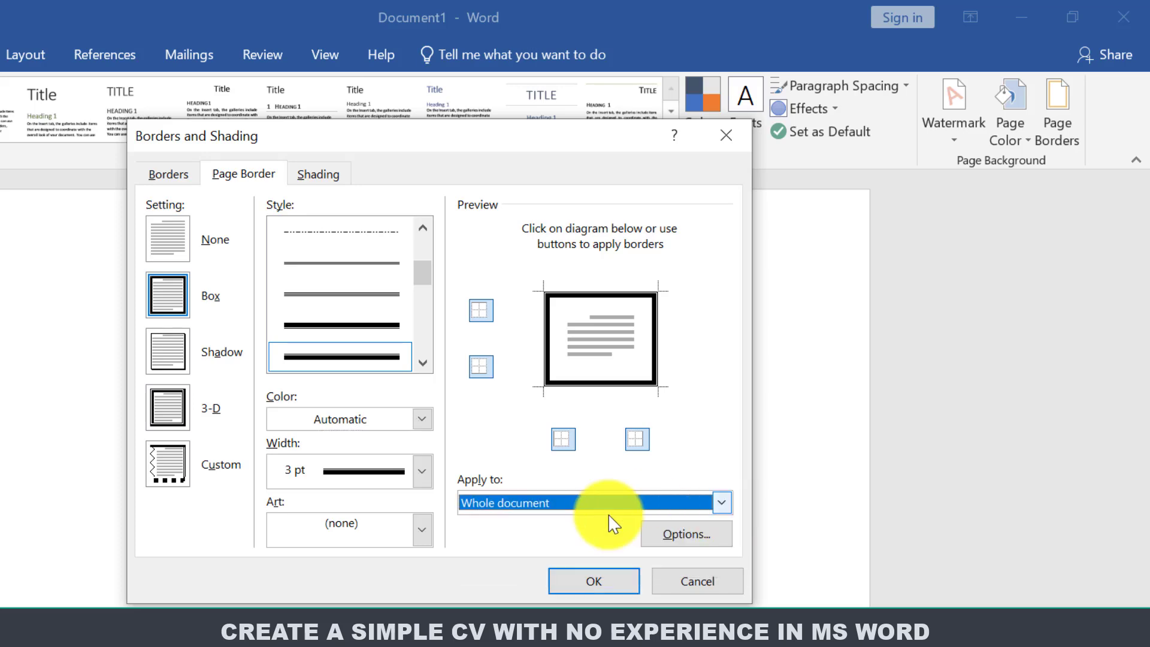
{"action": "left_click", "coordinate": [595, 580]}
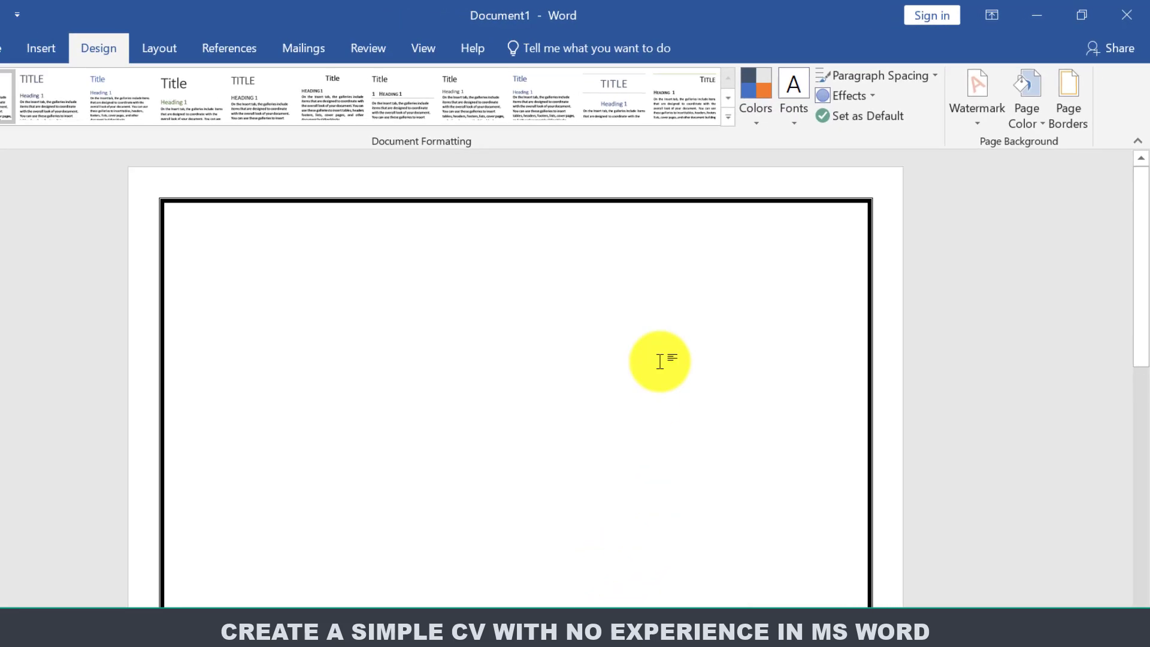
Type the applicant's name and contact lines in No Spacing style, with the e-mail as a link.
{"action": "left_click_drag", "start_coordinate": [1140, 248], "coordinate": [1137, 154]}
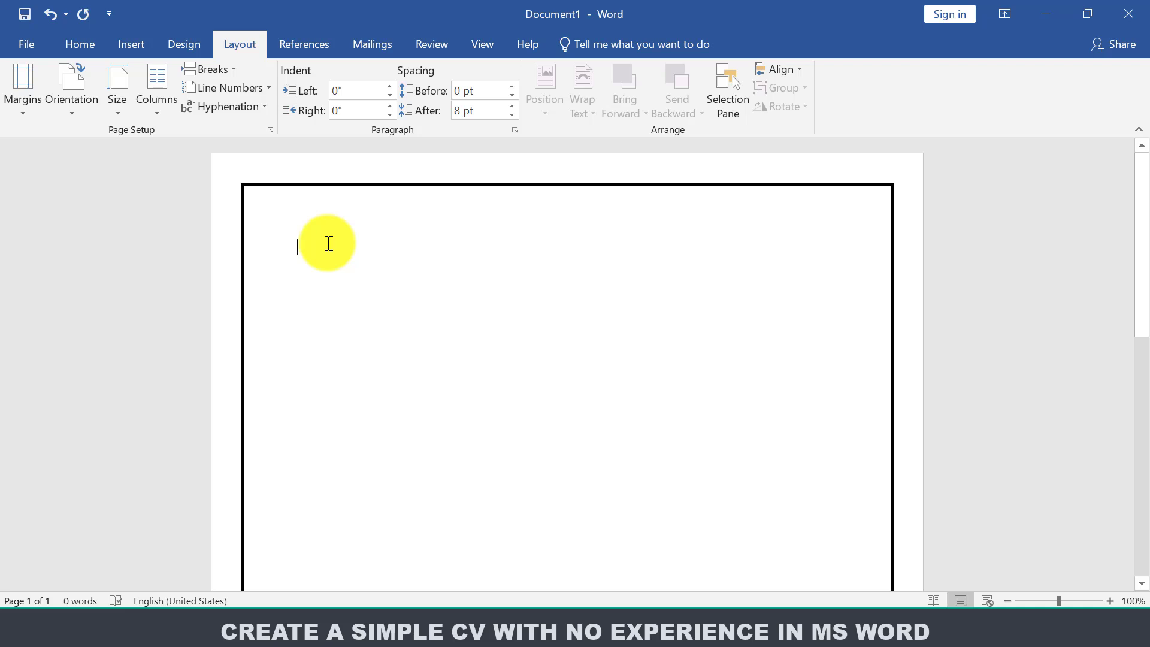
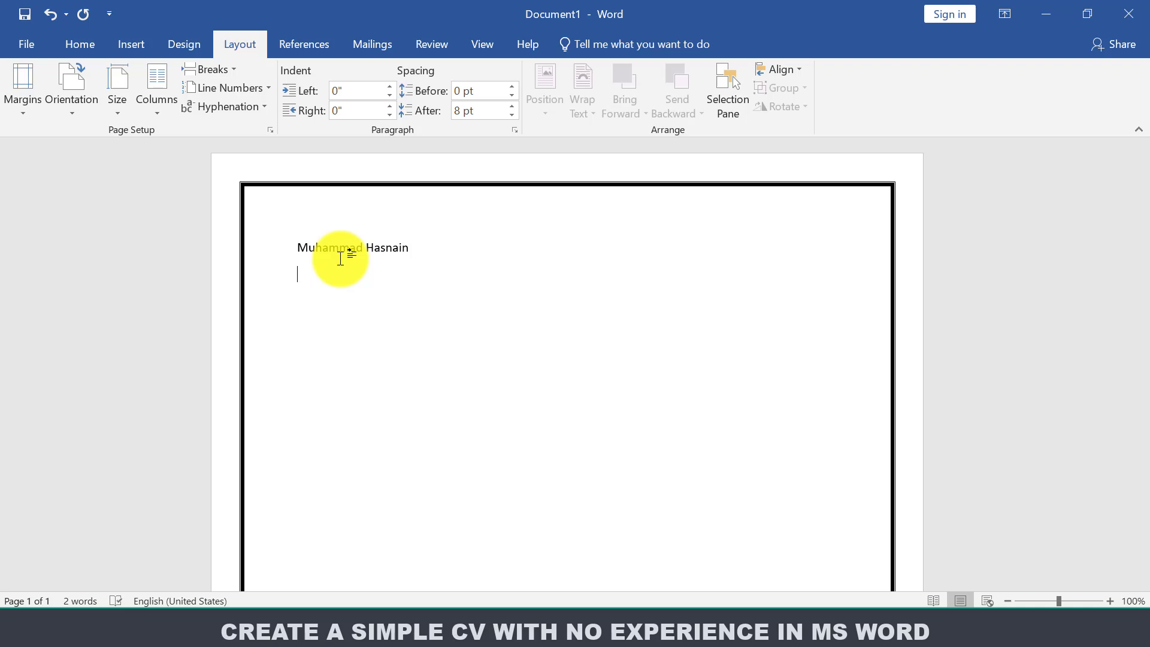
{"action": "left_click", "coordinate": [83, 44]}
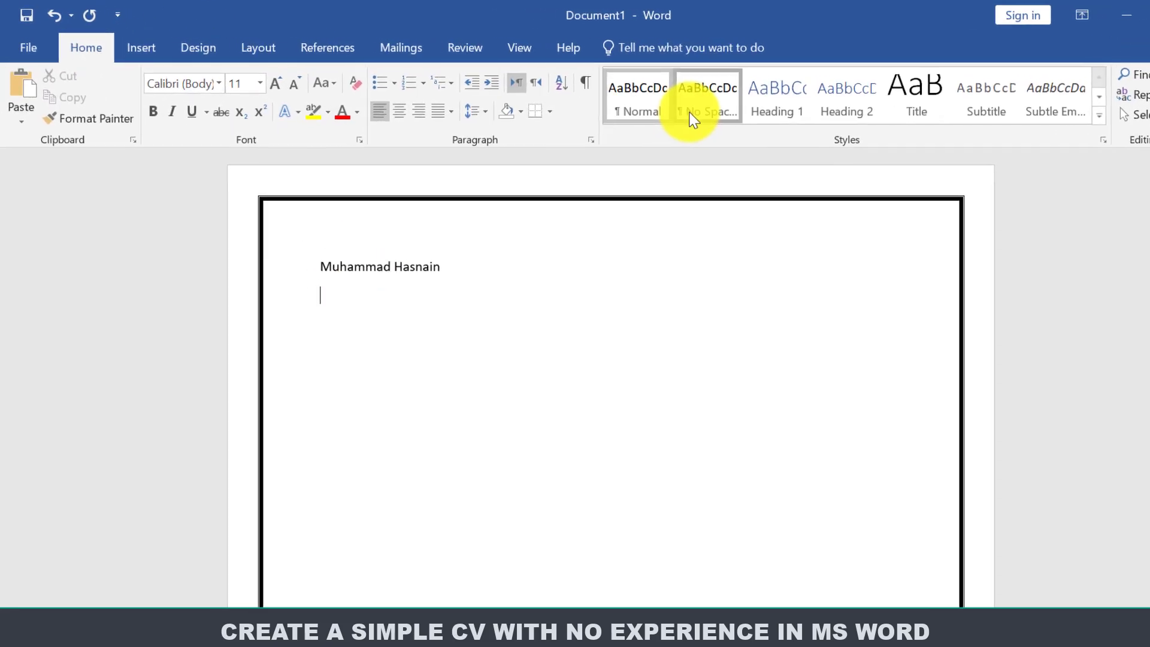
{"action": "left_click", "coordinate": [693, 118]}
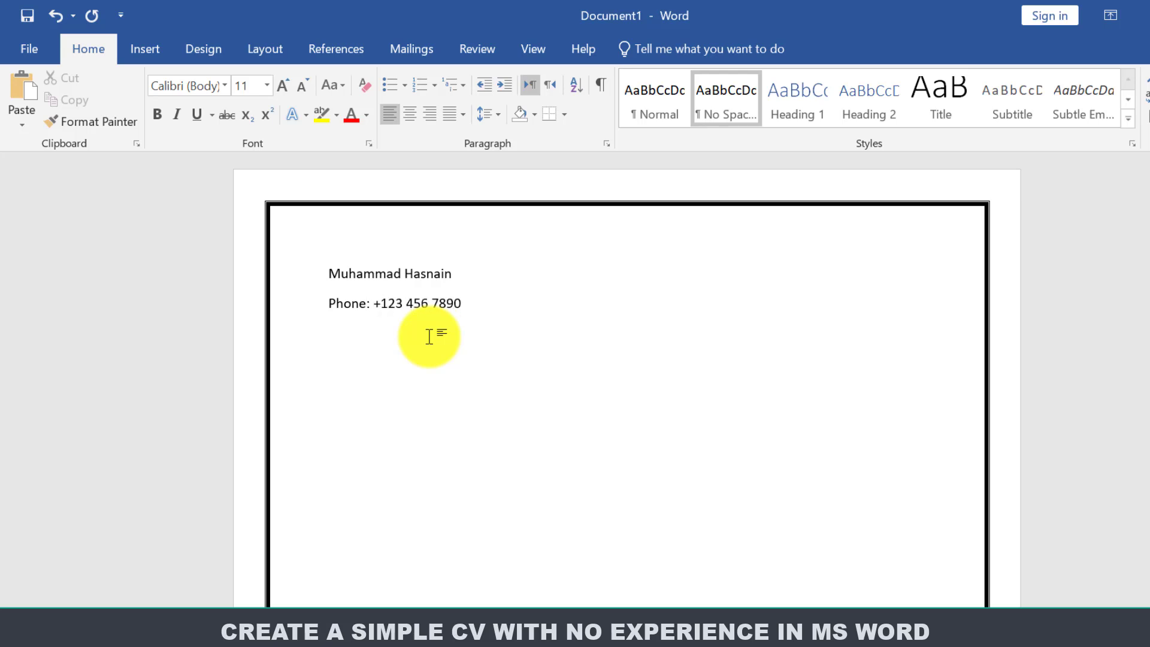
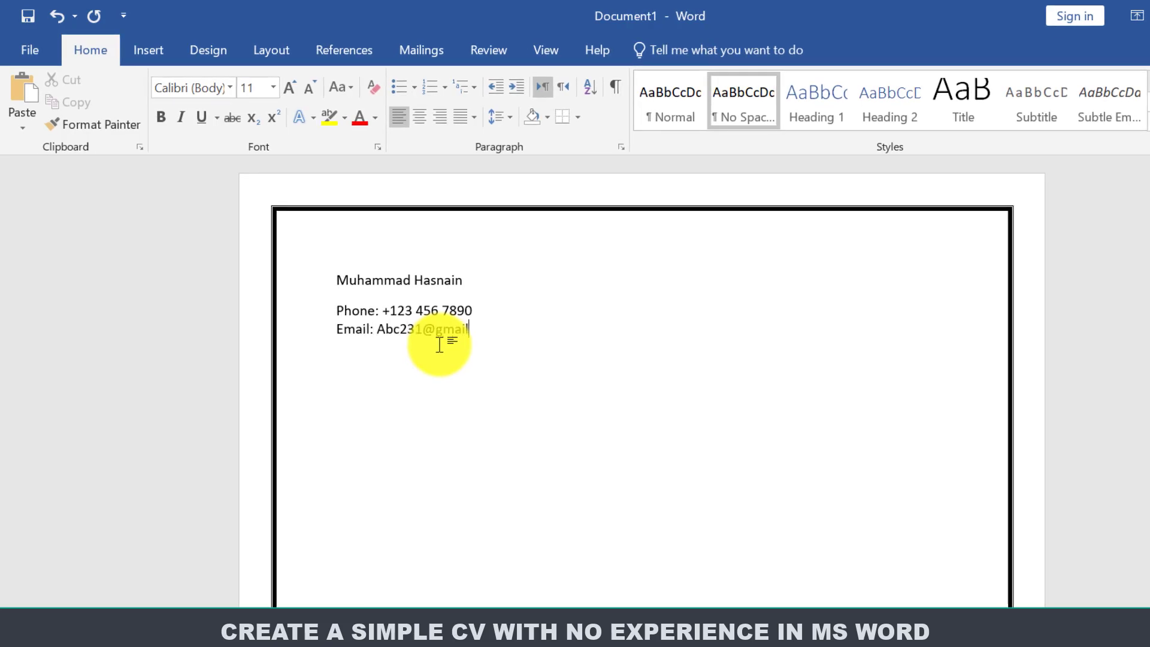
{"action": "key", "text": "Return"}
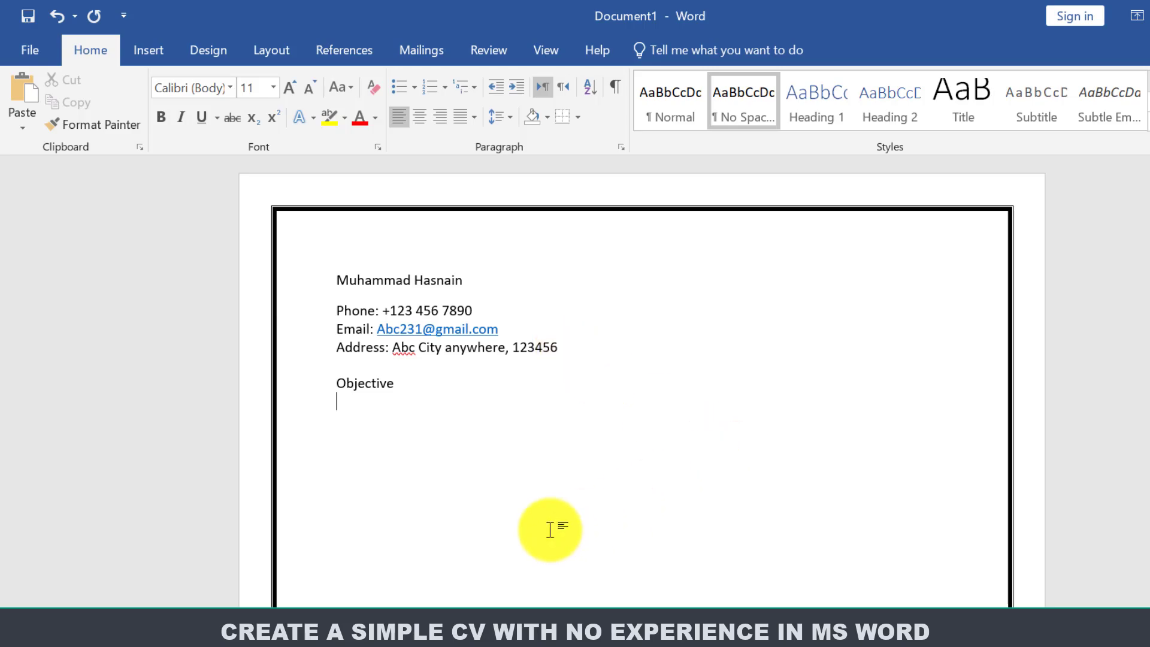
Copy the objective paragraph from Notepad and return to the CV in Word.
{"action": "key", "text": "alt+Tab"}
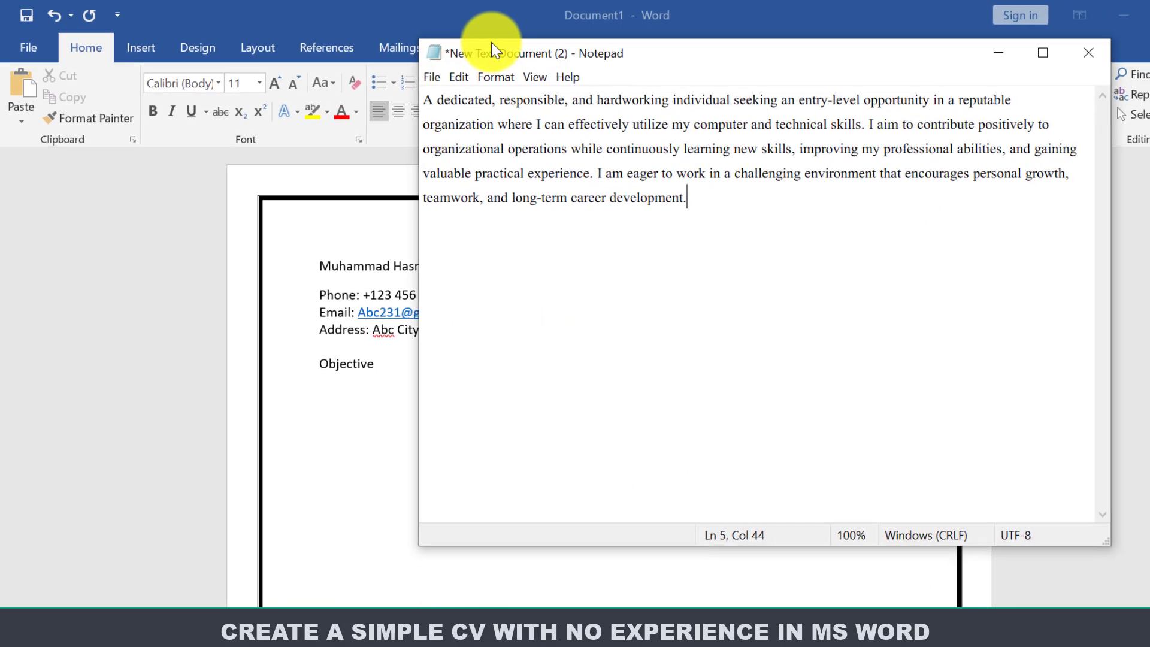
{"action": "left_click_drag", "start_coordinate": [649, 187], "coordinate": [392, 77]}
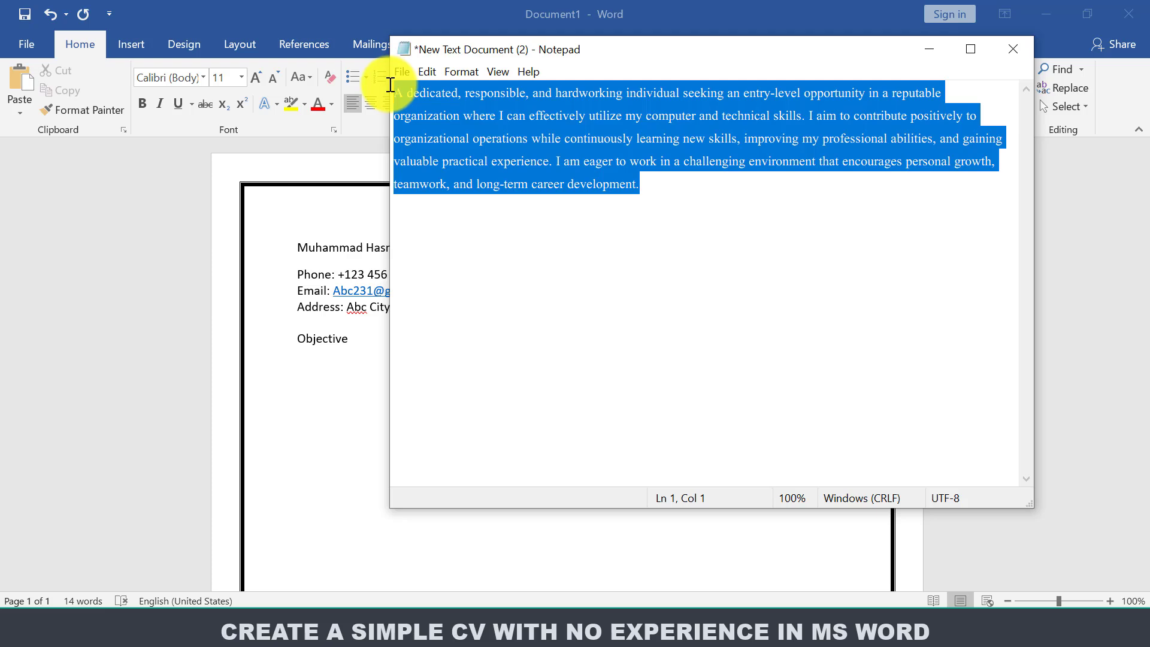
{"action": "right_click", "coordinate": [441, 120]}
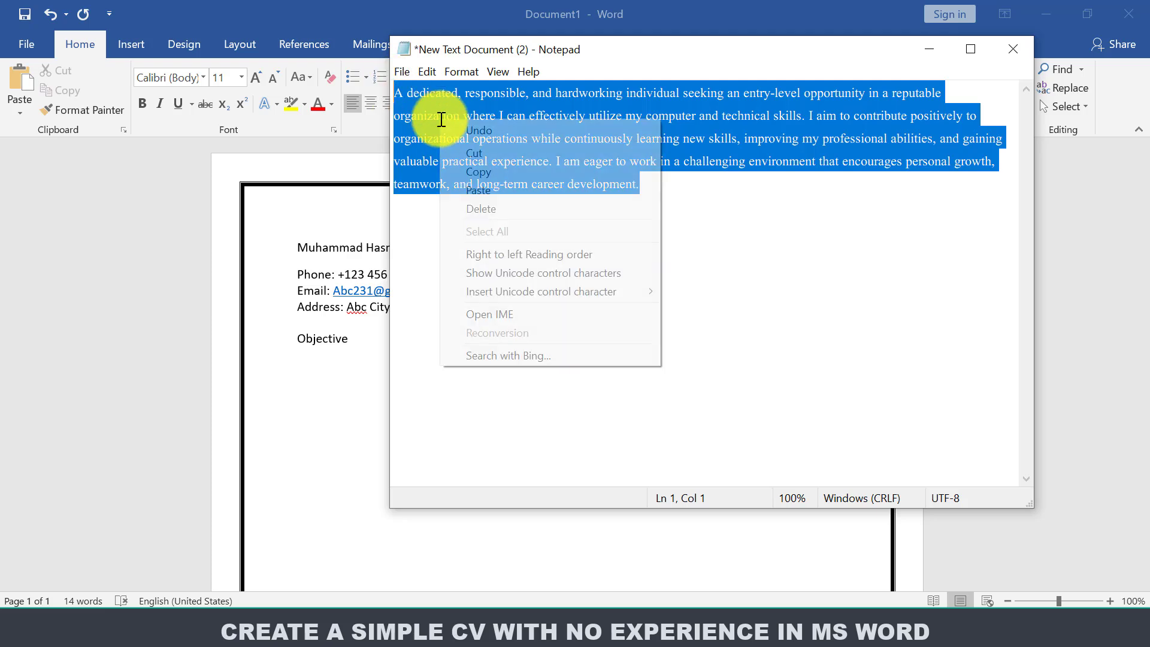
{"action": "left_click", "coordinate": [493, 171]}
{"action": "left_click", "coordinate": [304, 361]}
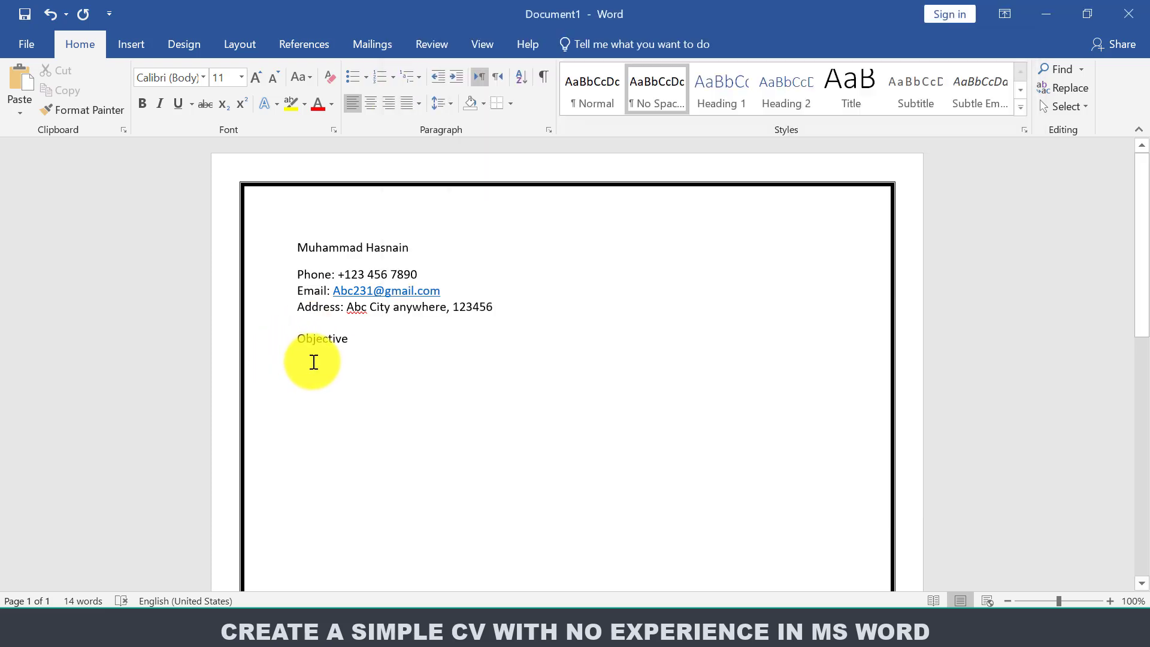
Paste the objective paragraph under Objective and insert a blank line above it.
{"action": "key", "text": "ctrl+v"}
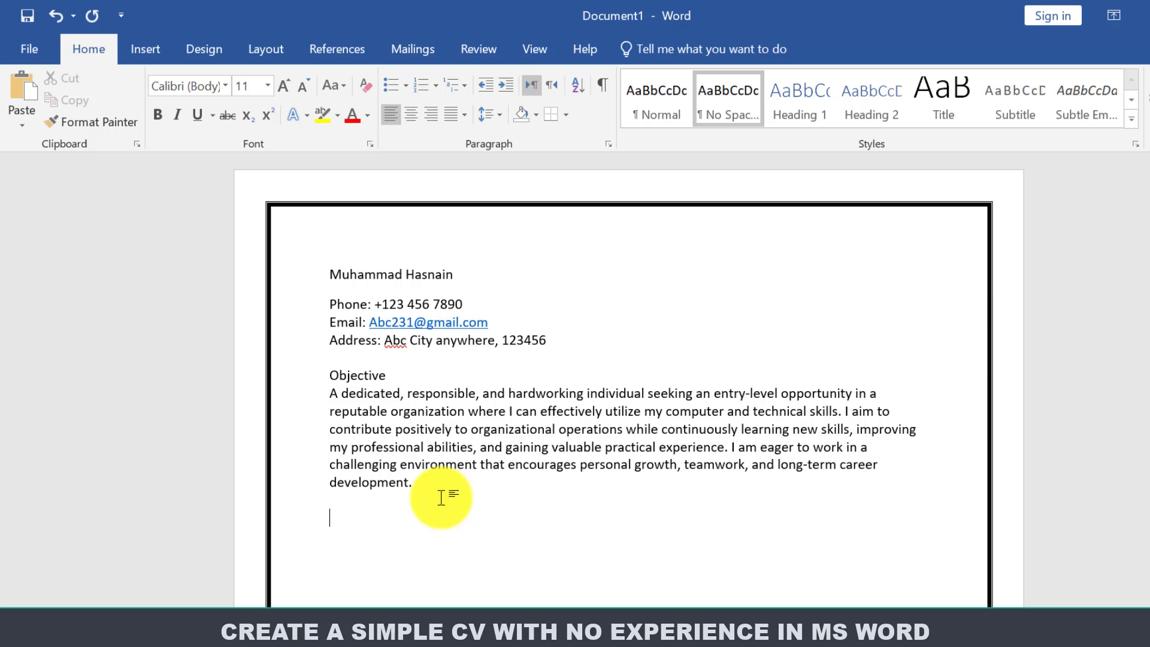
{"action": "left_click", "coordinate": [441, 497]}
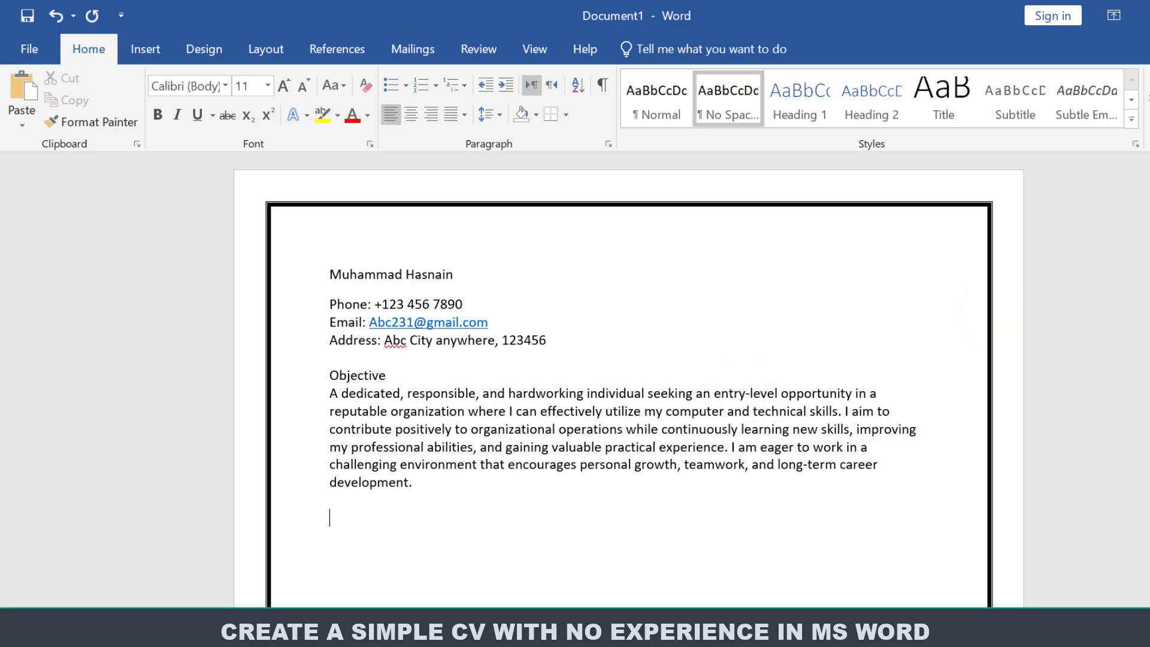
{"action": "scroll", "coordinate": [350, 359], "scroll_direction": "down", "scroll_amount": 4}
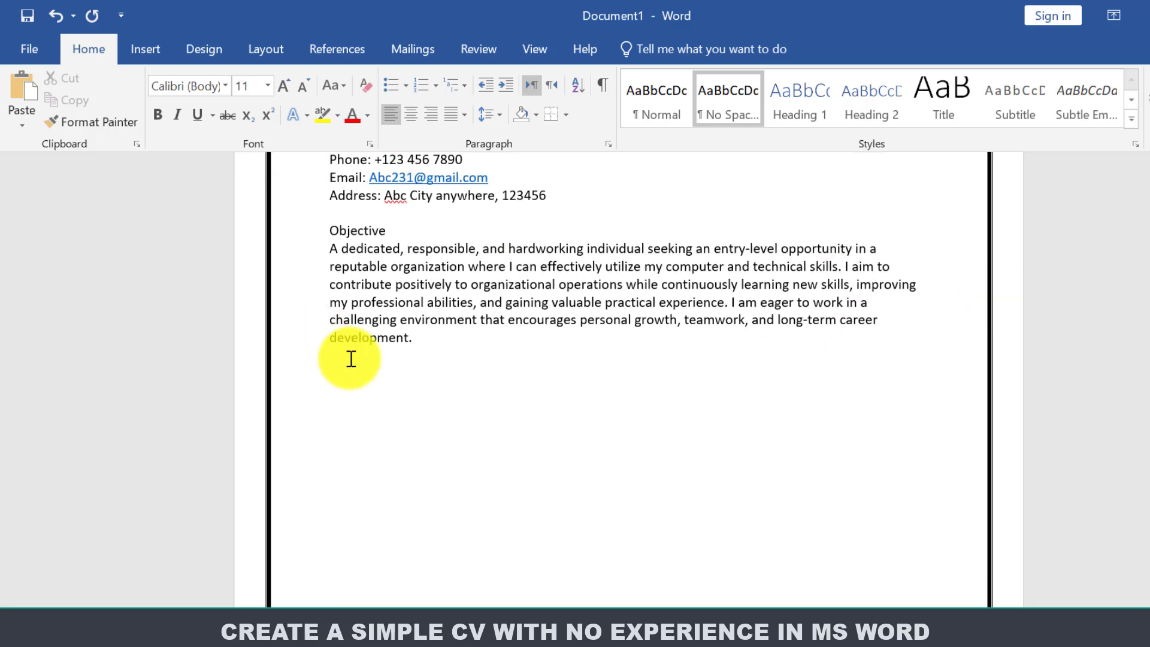
{"action": "left_click", "coordinate": [330, 249]}
{"action": "key", "text": "Return"}
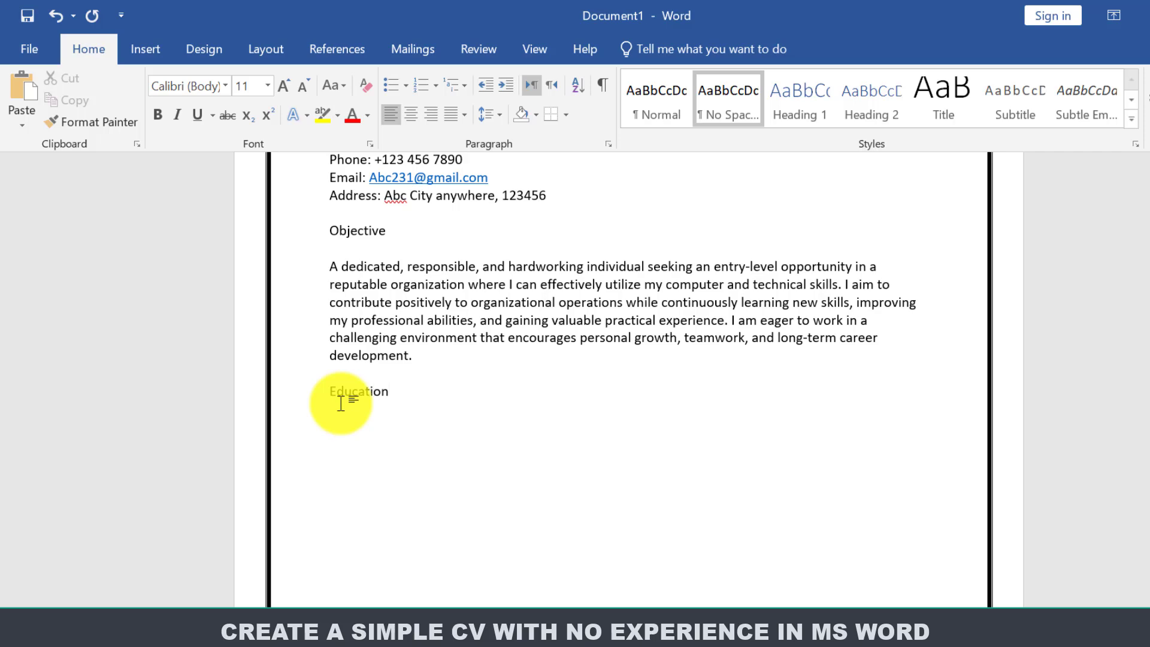
Insert a 5×3 table from the Insert Table grid under Education.
{"action": "left_click", "coordinate": [150, 50]}
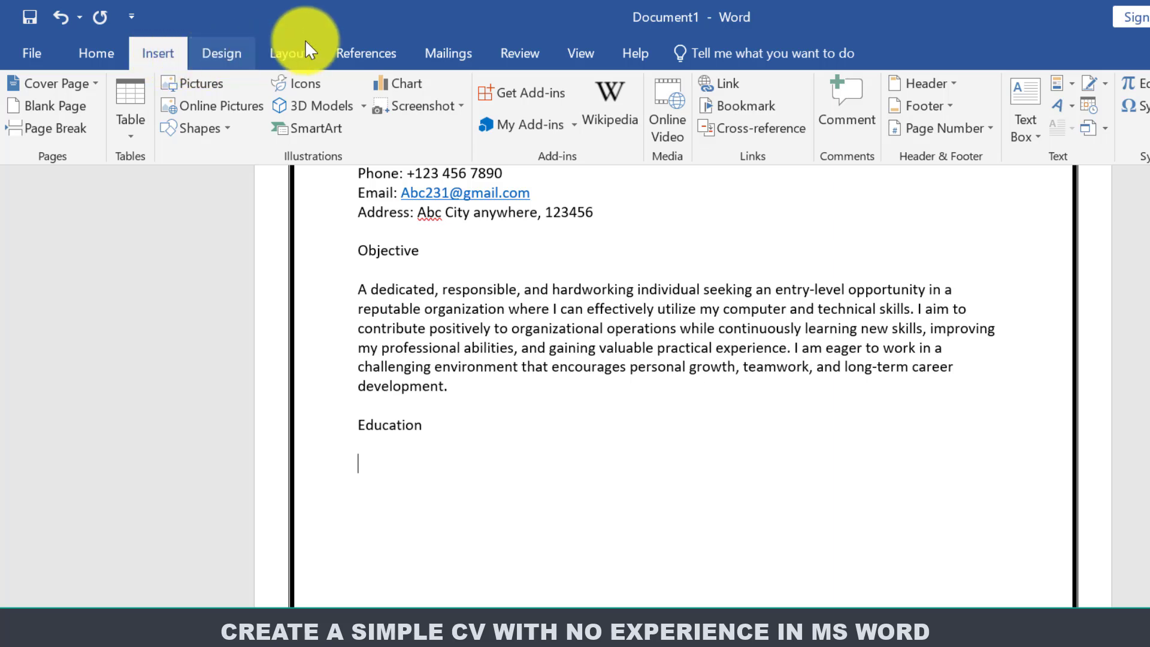
{"action": "left_click", "coordinate": [123, 125]}
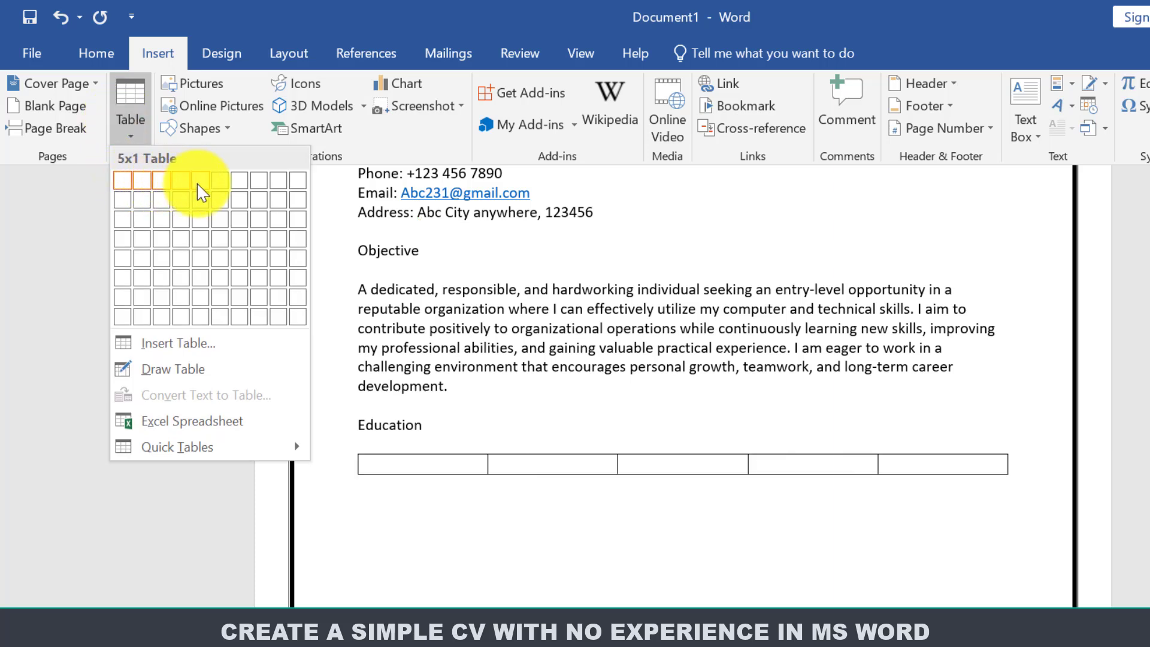
{"action": "left_click", "coordinate": [199, 229]}
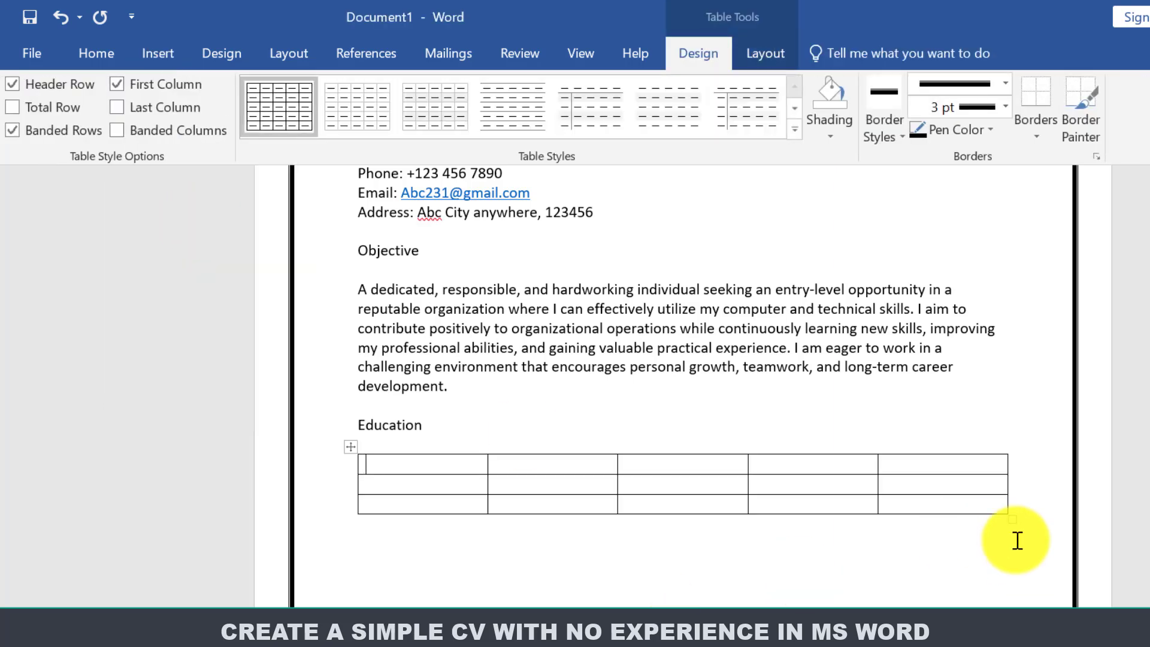
Enlarge the table for taller rows and adjust the first, third and fourth column widths.
{"action": "left_click_drag", "start_coordinate": [1012, 521], "coordinate": [1022, 562]}
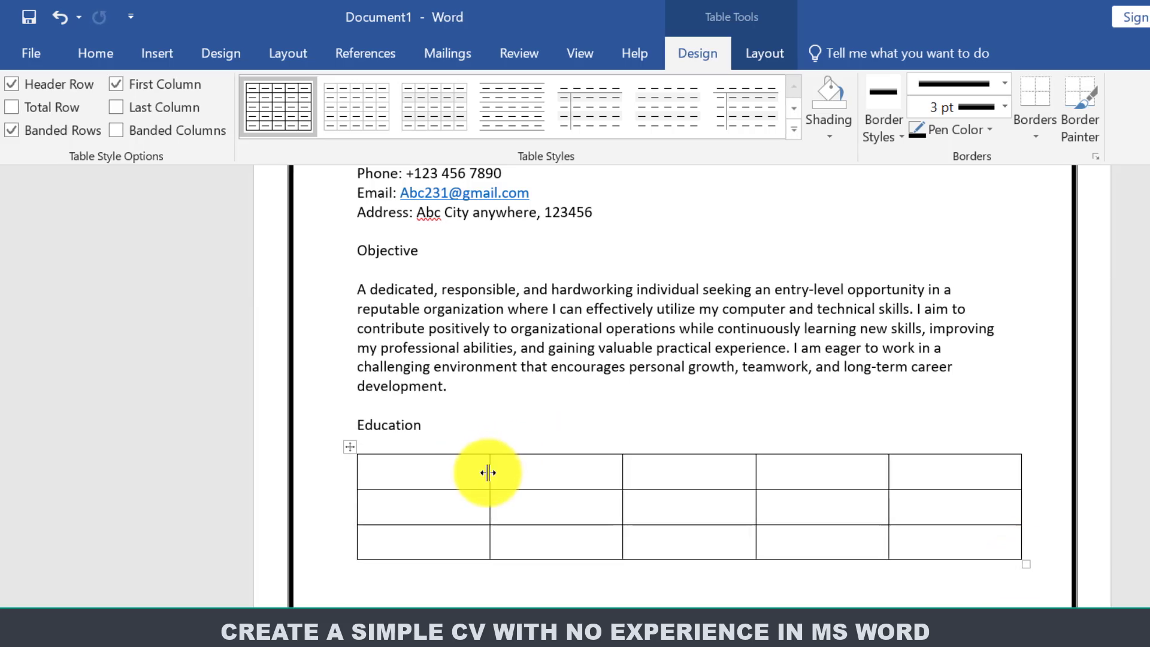
{"action": "left_click_drag", "start_coordinate": [488, 472], "coordinate": [554, 479]}
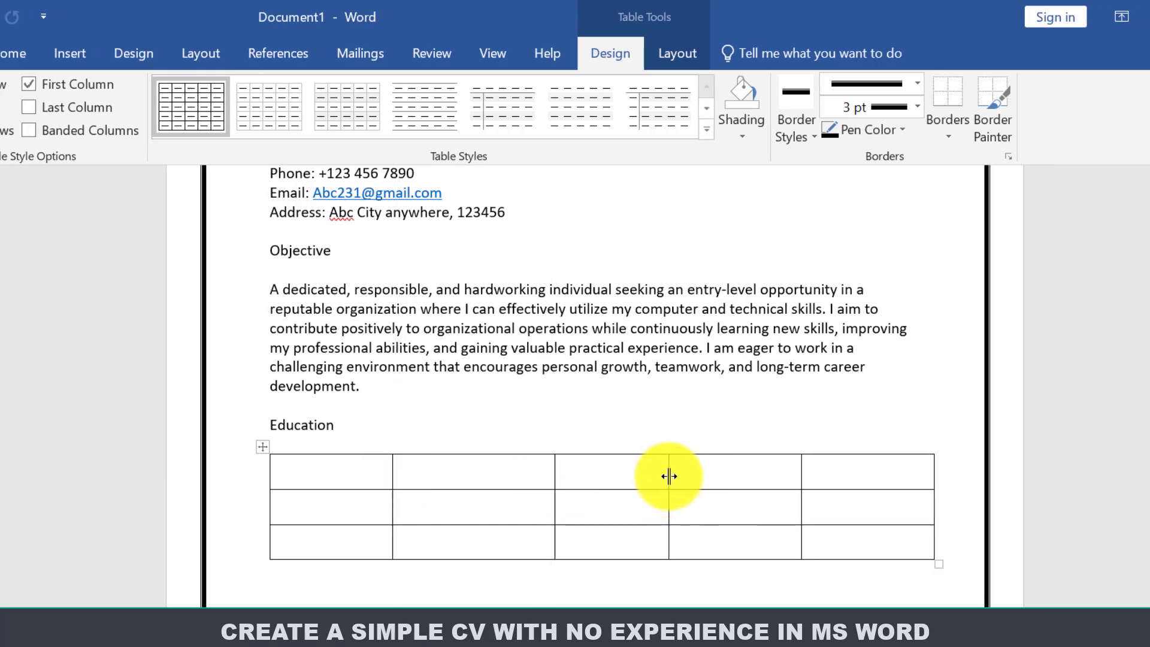
{"action": "left_click_drag", "start_coordinate": [668, 476], "coordinate": [684, 476]}
{"action": "left_click_drag", "start_coordinate": [802, 475], "coordinate": [833, 476]}
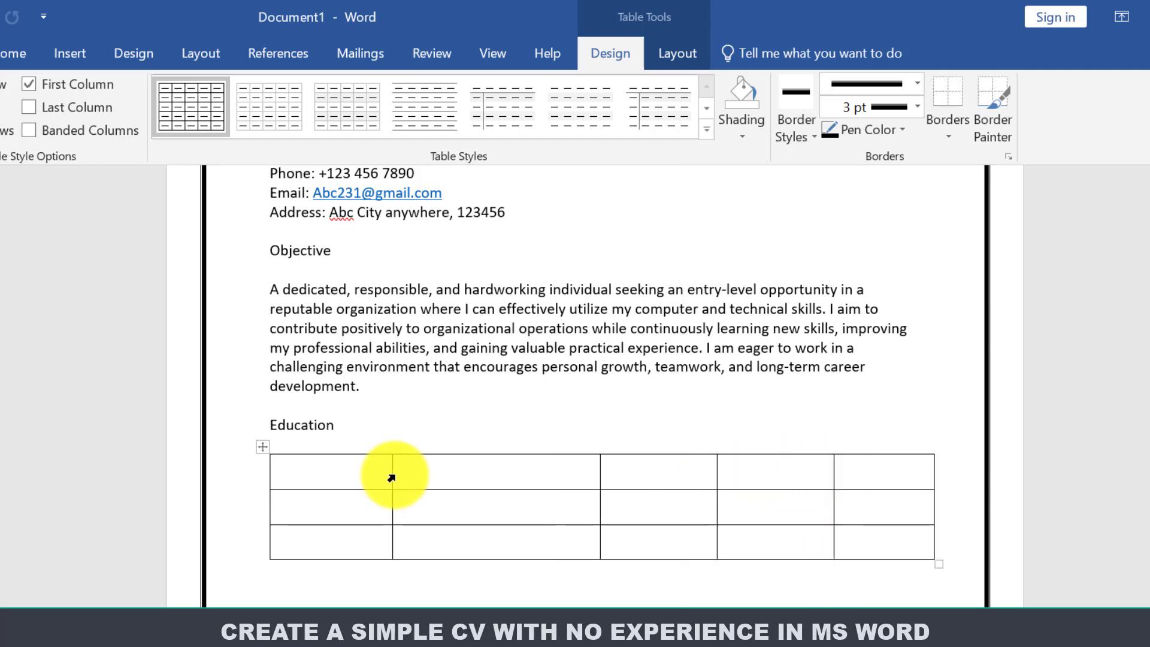
Select the whole table and centre-align the contents of every cell.
{"action": "left_click", "coordinate": [349, 478]}
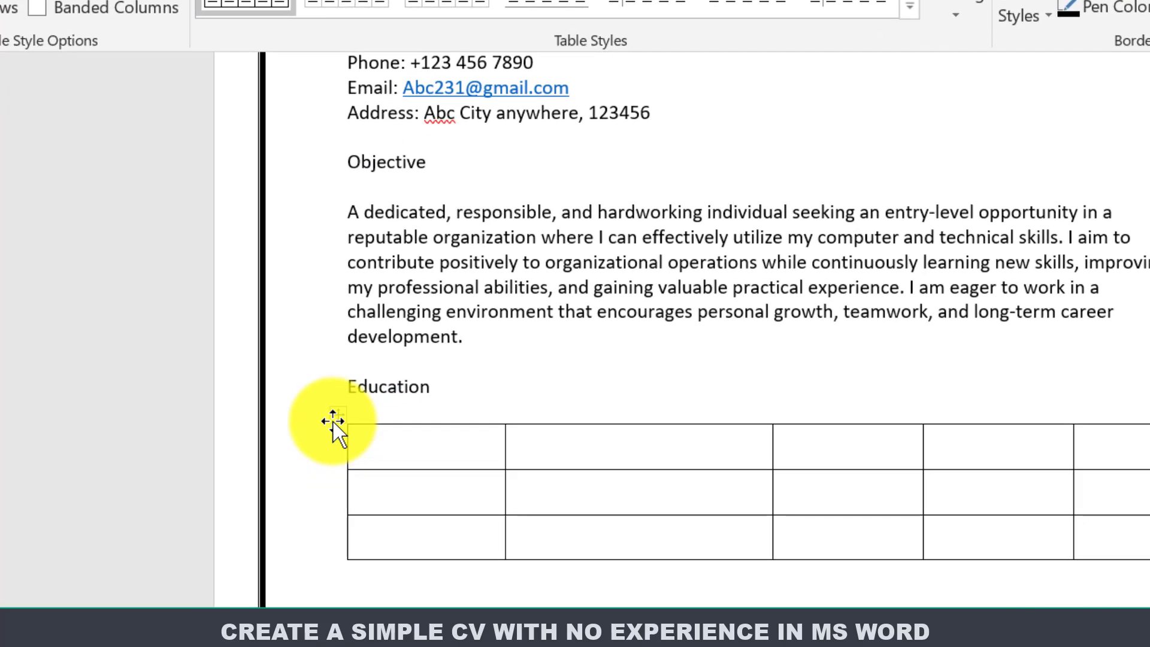
{"action": "left_click", "coordinate": [262, 447]}
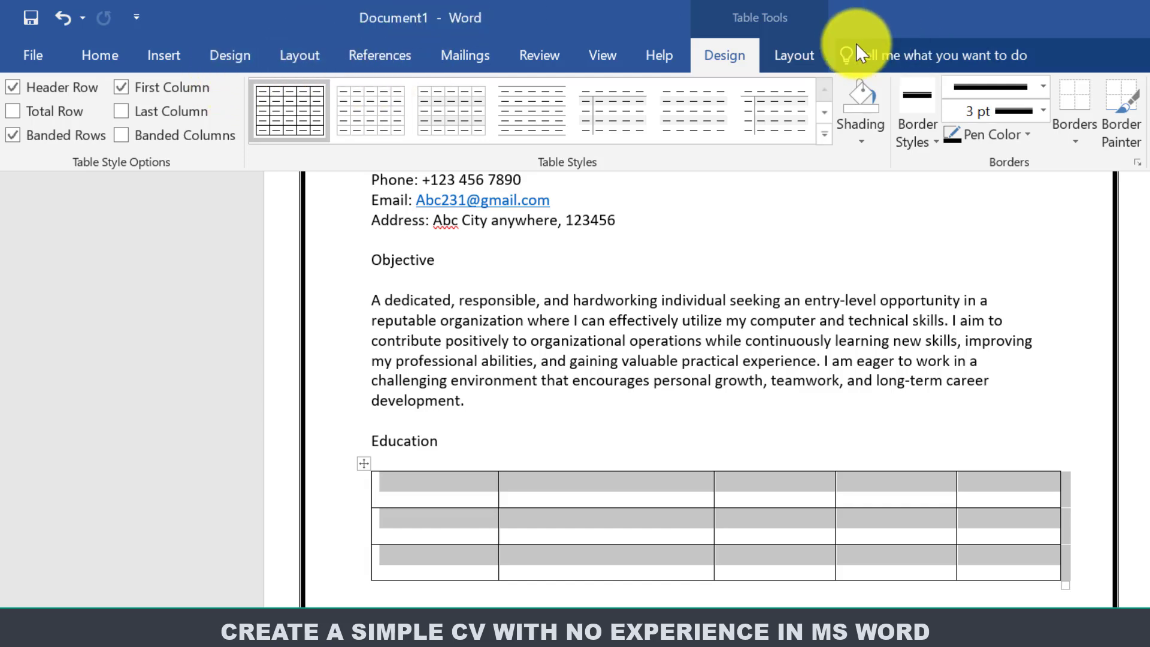
{"action": "left_click", "coordinate": [780, 56]}
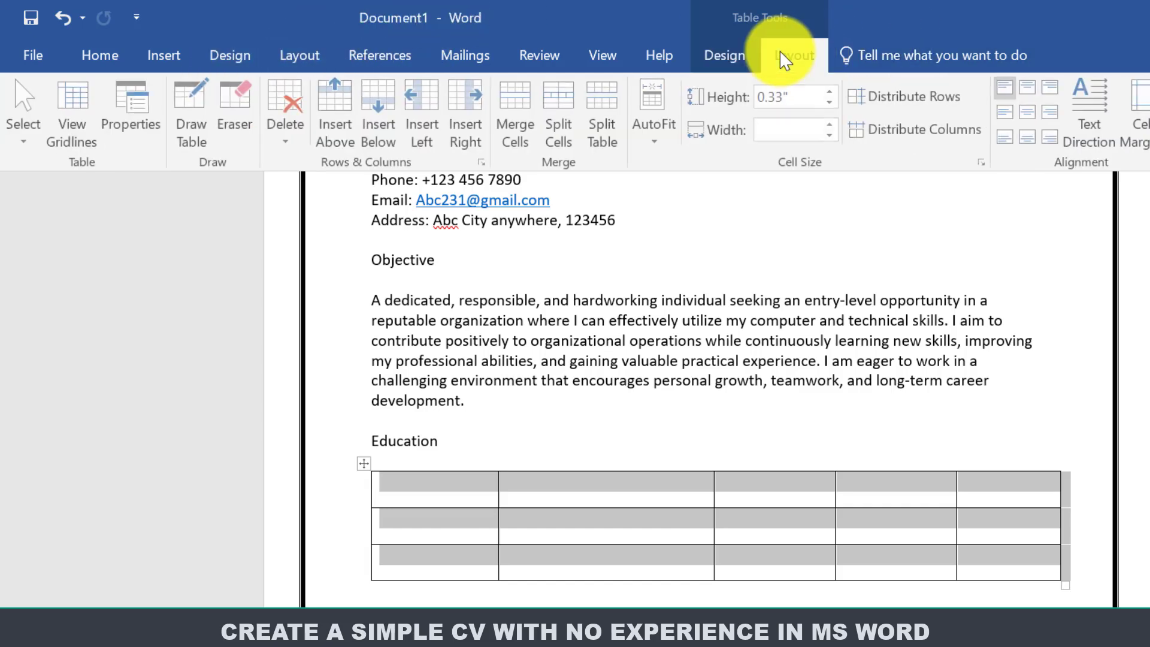
{"action": "left_click", "coordinate": [1036, 112]}
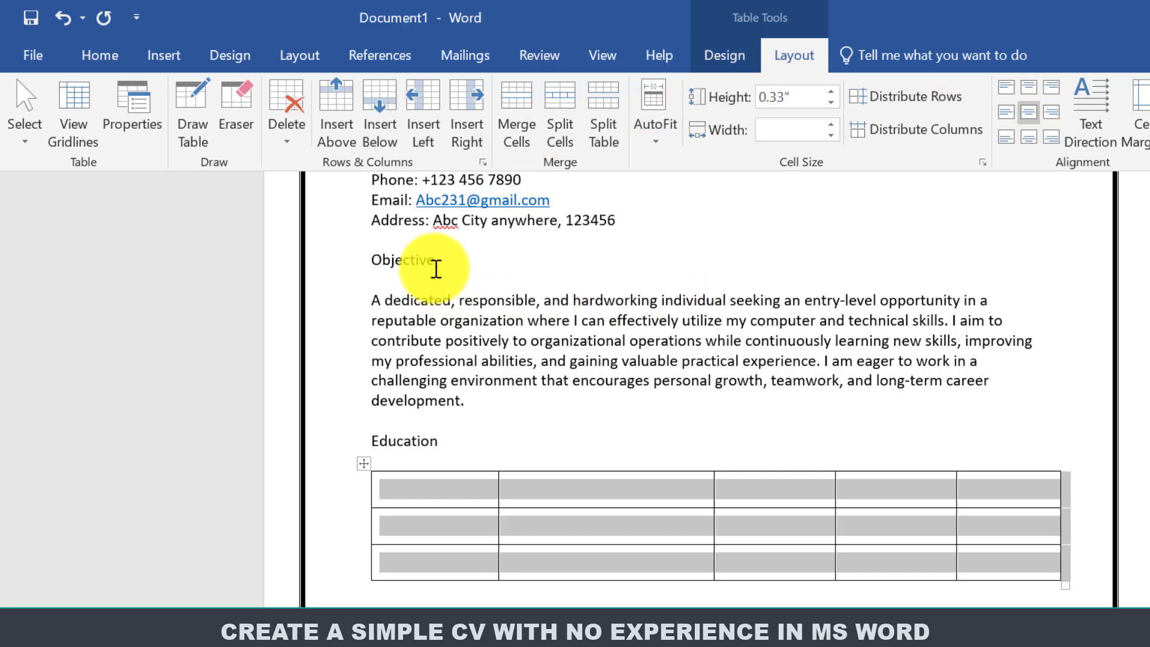
{"action": "left_click", "coordinate": [99, 55]}
Type headers Degree, Board | Institute, Obtained Marks, Total Marks and Passing Year.
{"action": "left_click", "coordinate": [449, 495]}
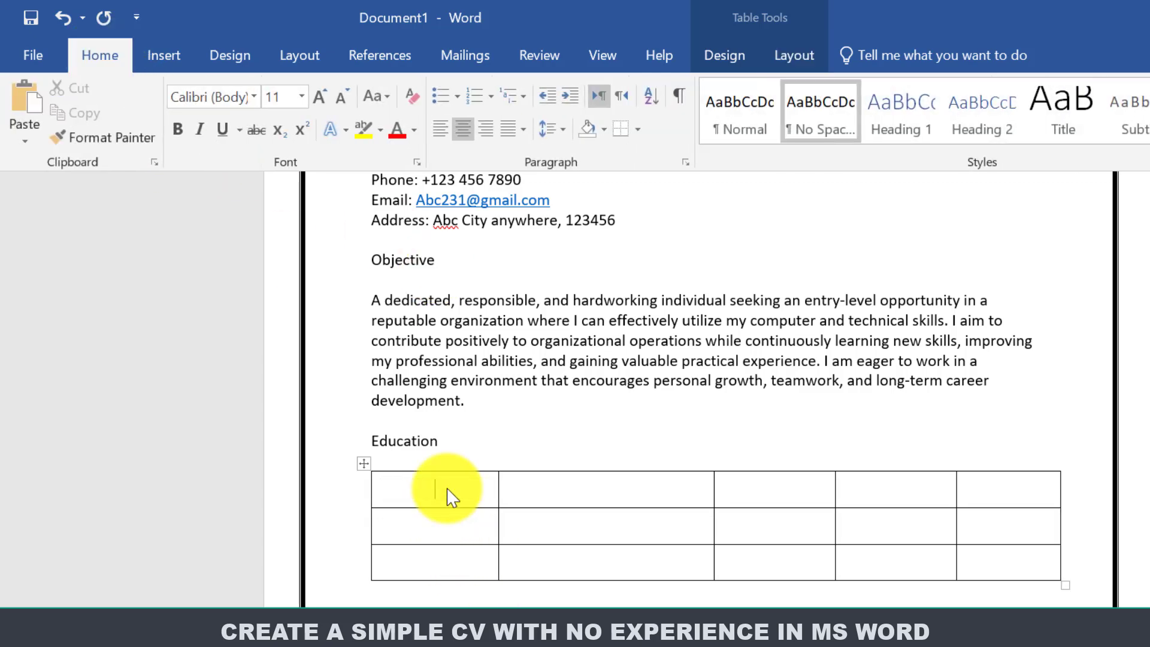
{"action": "type", "text": "Degree"}
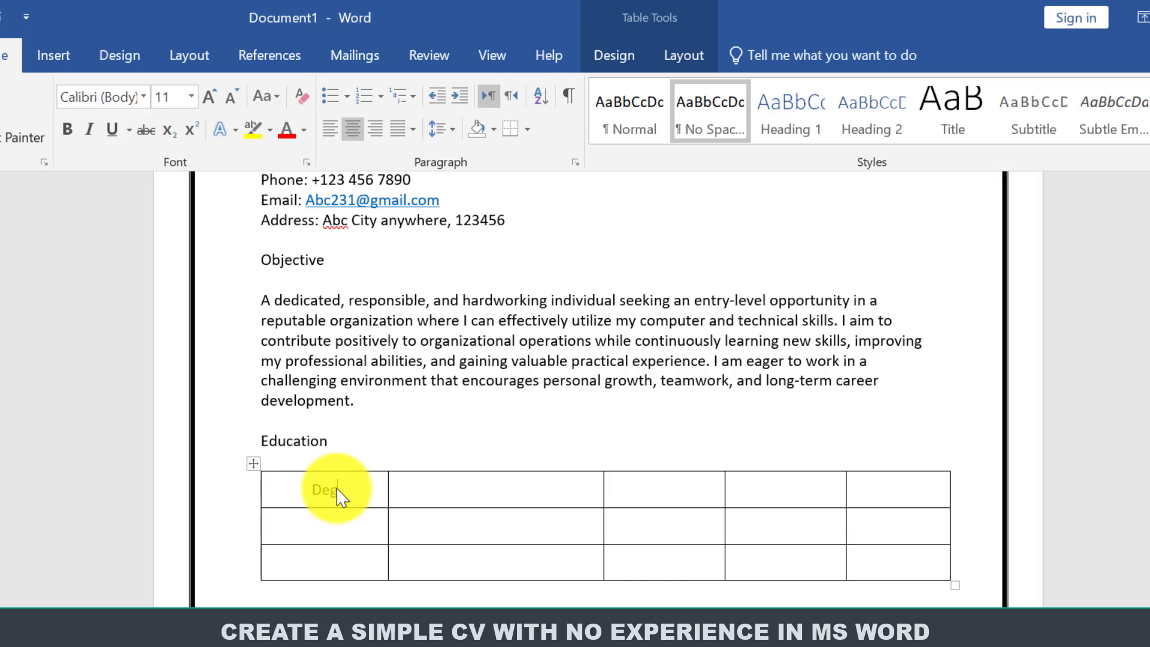
{"action": "left_click", "coordinate": [459, 484]}
{"action": "type", "text": "Board | I"}
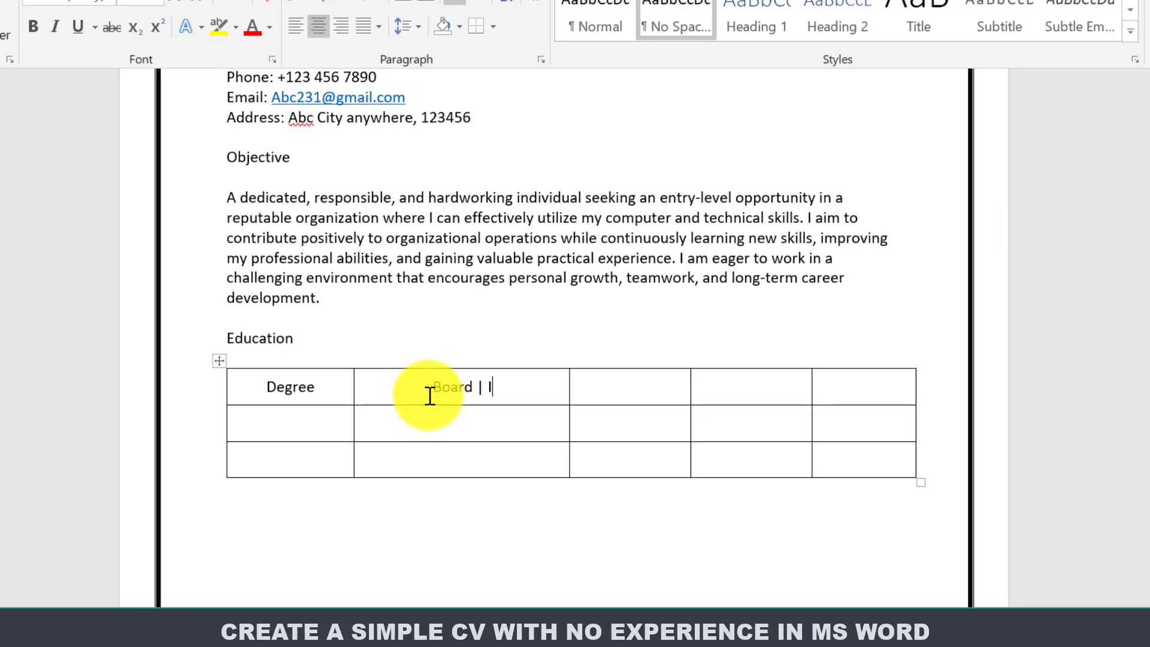
{"action": "type", "text": "nstitute"}
{"action": "left_click", "coordinate": [626, 398]}
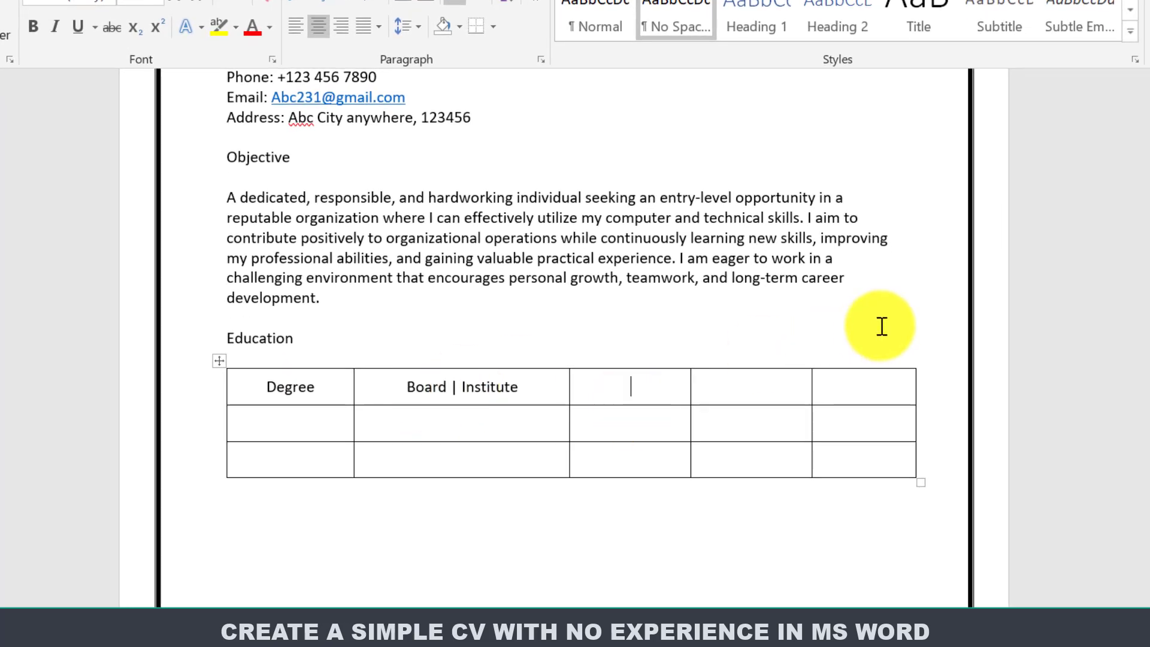
{"action": "type", "text": "Obtained Marks"}
{"action": "left_click_drag", "start_coordinate": [690, 386], "coordinate": [704, 386]}
{"action": "left_click", "coordinate": [728, 395]}
{"action": "type", "text": "Total Marks"}
{"action": "left_click", "coordinate": [845, 392]}
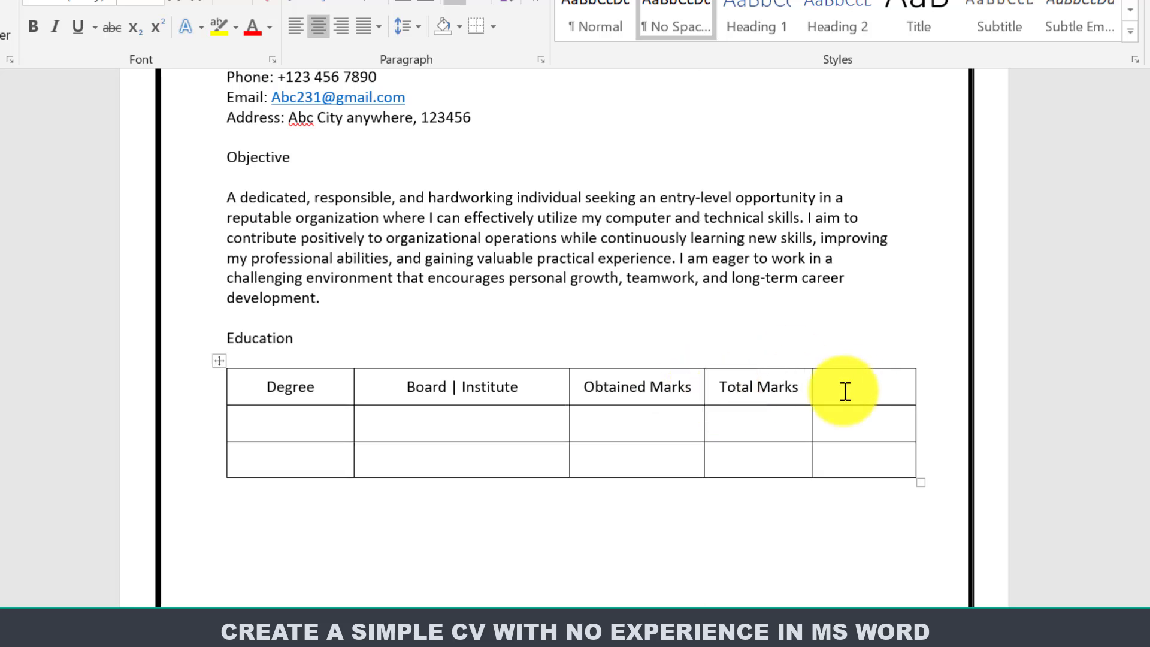
{"action": "type", "text": "Passing Years"}
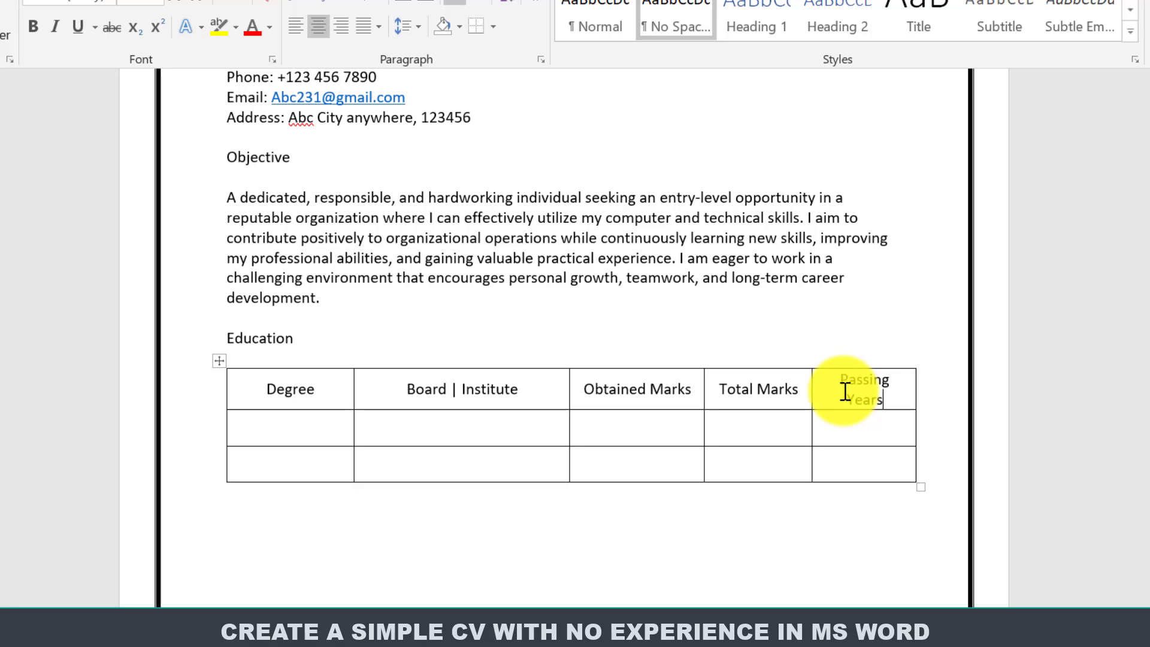
{"action": "key", "text": "BackSpace"}
{"action": "left_click", "coordinate": [683, 408]}
{"action": "left_click_drag", "start_coordinate": [292, 389], "coordinate": [848, 391]}
Fill the Matric row (ABC Board, 850/1100, 2017) and FSC row (ABC Board, 900/1100, 2019).
{"action": "left_click", "coordinate": [298, 431]}
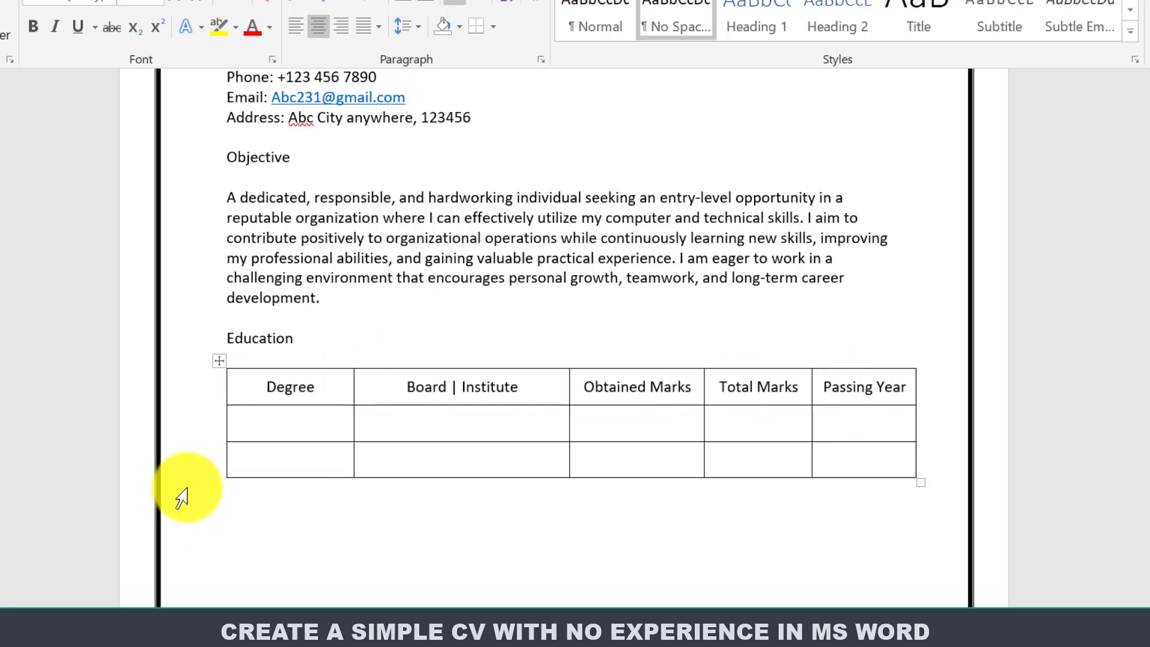
{"action": "type", "text": "MatricABC Board"}
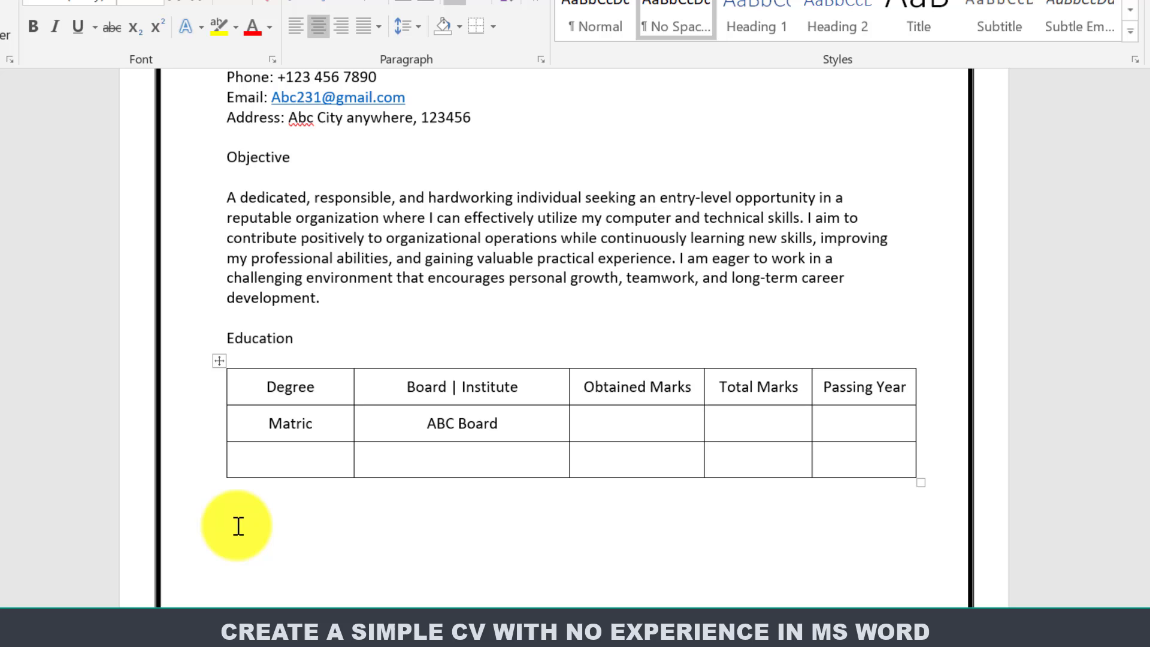
{"action": "key", "text": "Tab"}
{"action": "type", "text": "1100"}
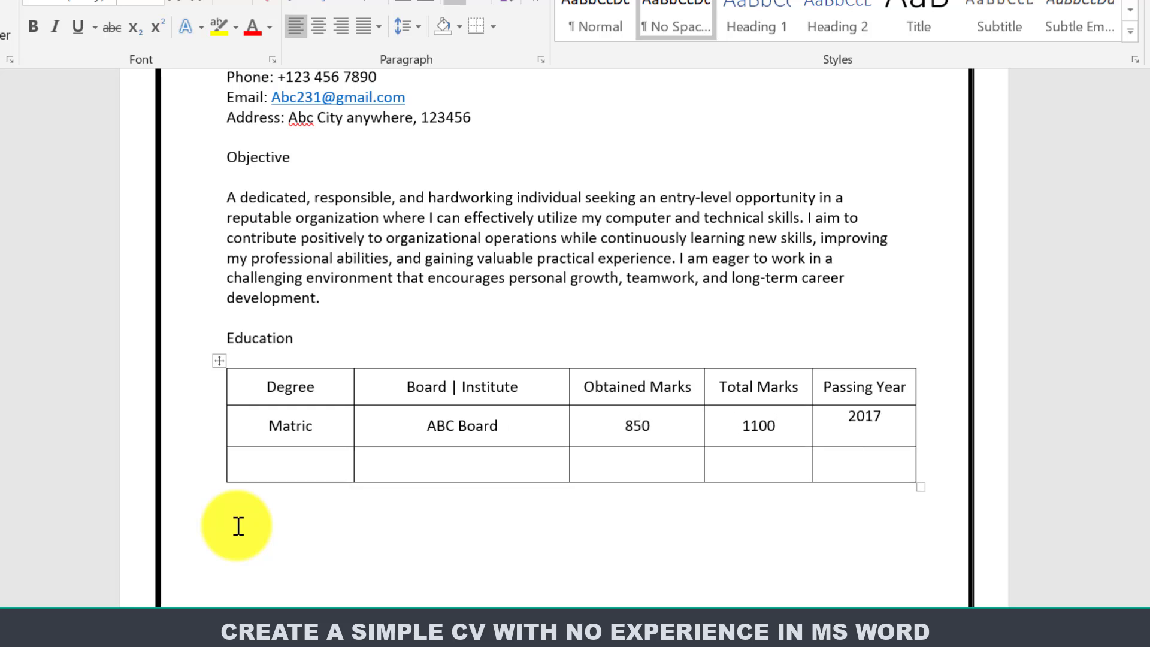
{"action": "key", "text": "Tab"}
{"action": "type", "text": "SC "}
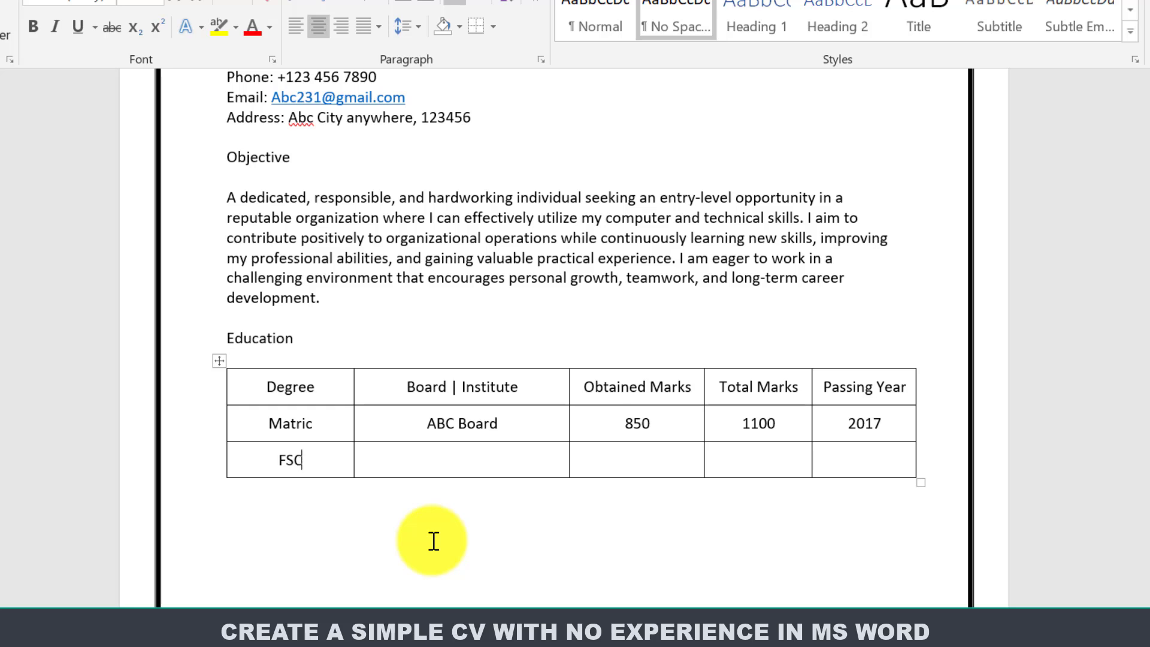
{"action": "type", "text": "ABC Board "}
{"action": "type", "text": "900"}
{"action": "key", "text": "Tab"}
{"action": "type", "text": "1100"}
{"action": "key", "text": "Tab"}
{"action": "type", "text": "2019"}
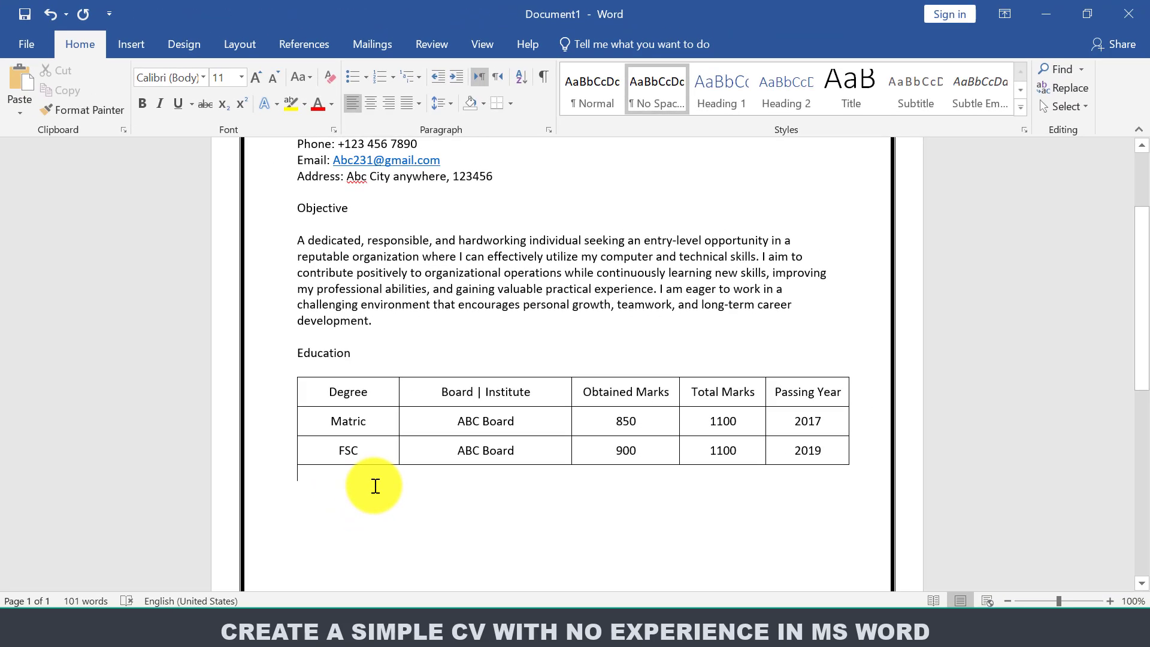
Type the Skills heading and list MS Word, MS Excel, MS PowerPoint, Problem Solving and Hardworker.
{"action": "left_click", "coordinate": [375, 486]}
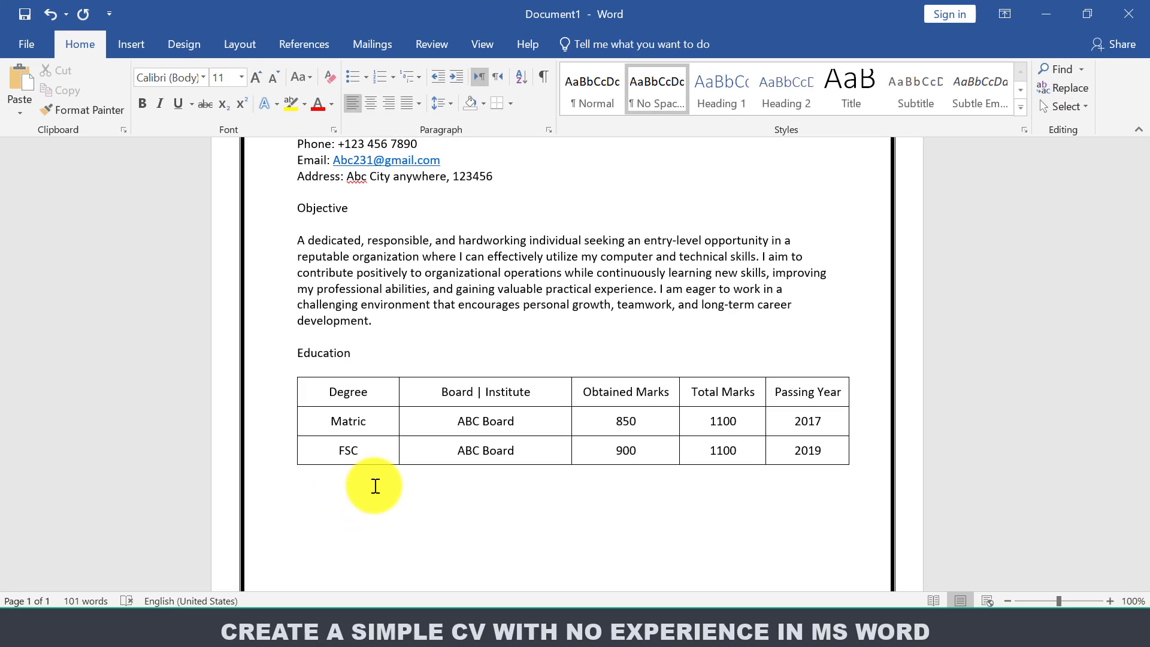
{"action": "scroll", "coordinate": [1112, 359], "scroll_direction": "down", "scroll_amount": 3}
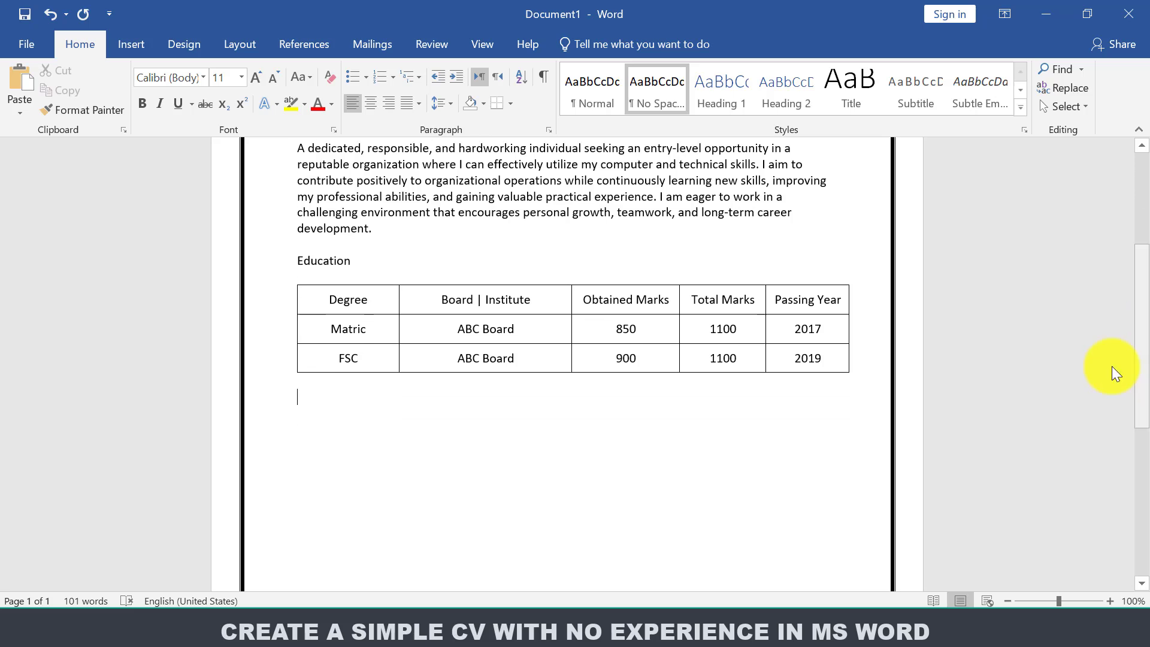
{"action": "type", "text": "Sk"}
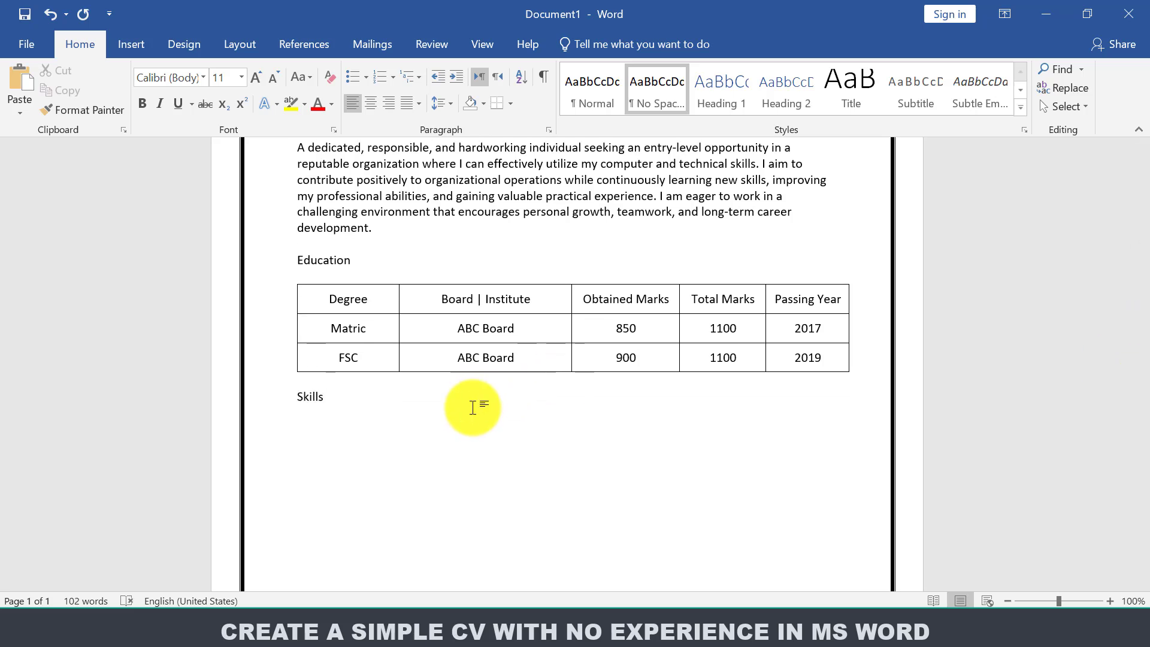
{"action": "type", "text": "ills"}
{"action": "key", "text": "Return"}
{"action": "type", "text": "MS Word"}
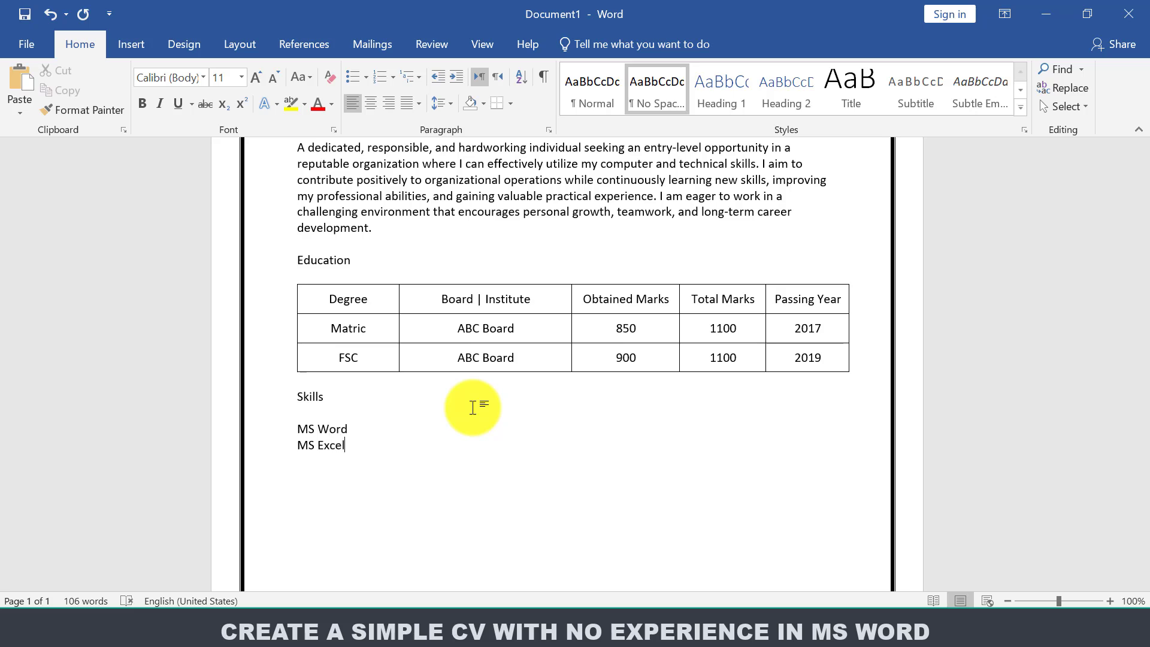
{"action": "key", "text": "Return"}
{"action": "type", "text": "MS PowerPoint"}
{"action": "key", "text": "Return"}
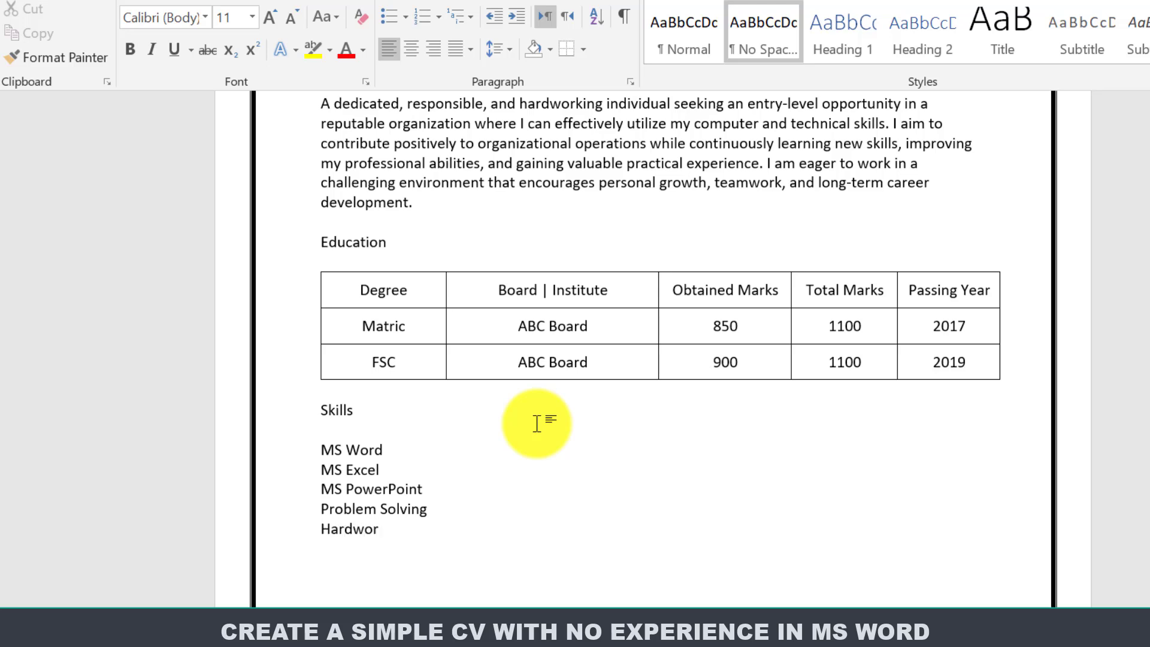
{"action": "type", "text": "ker"}
{"action": "key", "text": "Return"}
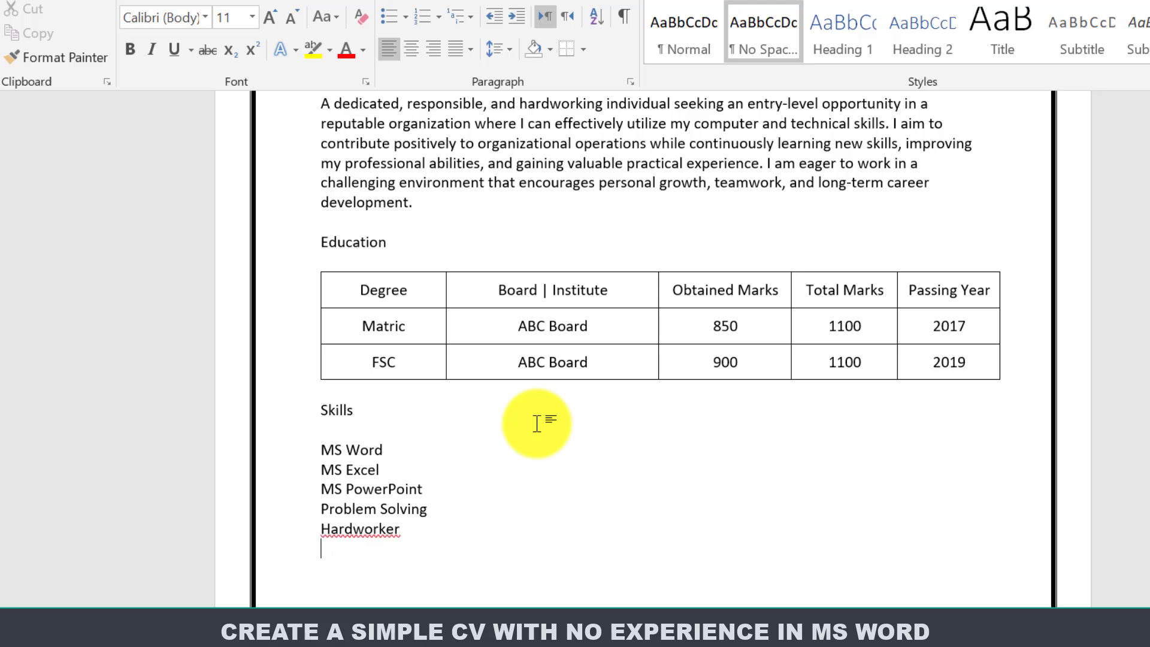
Correct Hardworker to Hard Worker and add Time Management as the last skill.
{"action": "left_click", "coordinate": [366, 529]}
{"action": "key", "text": "BackSpace"}
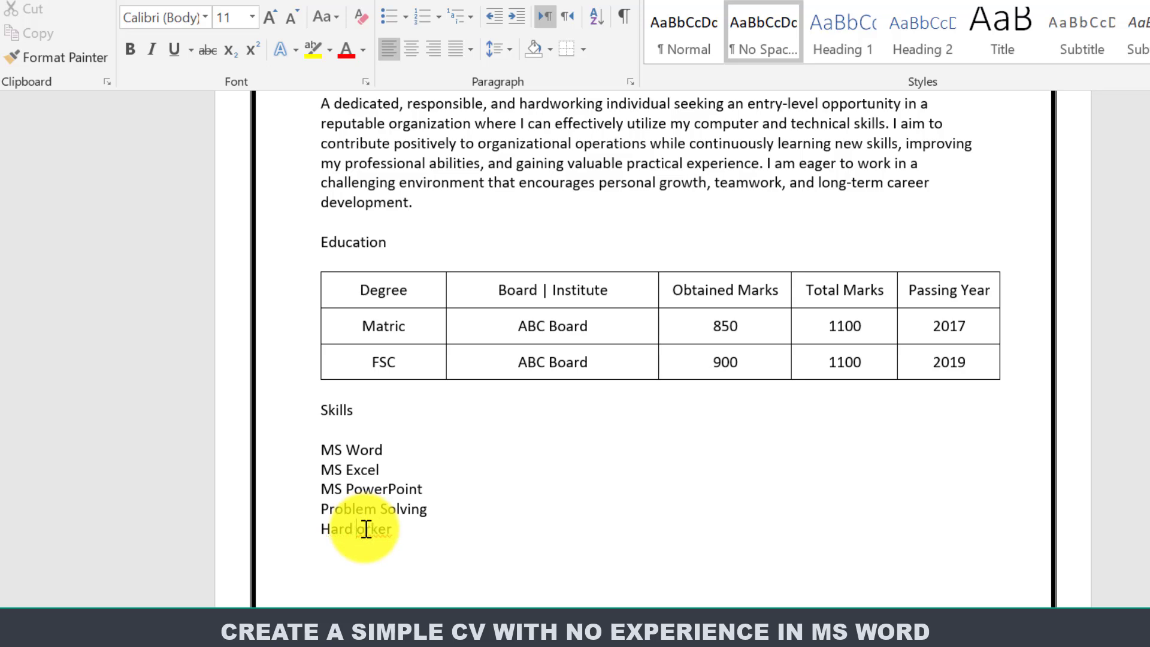
{"action": "type", "text": "W"}
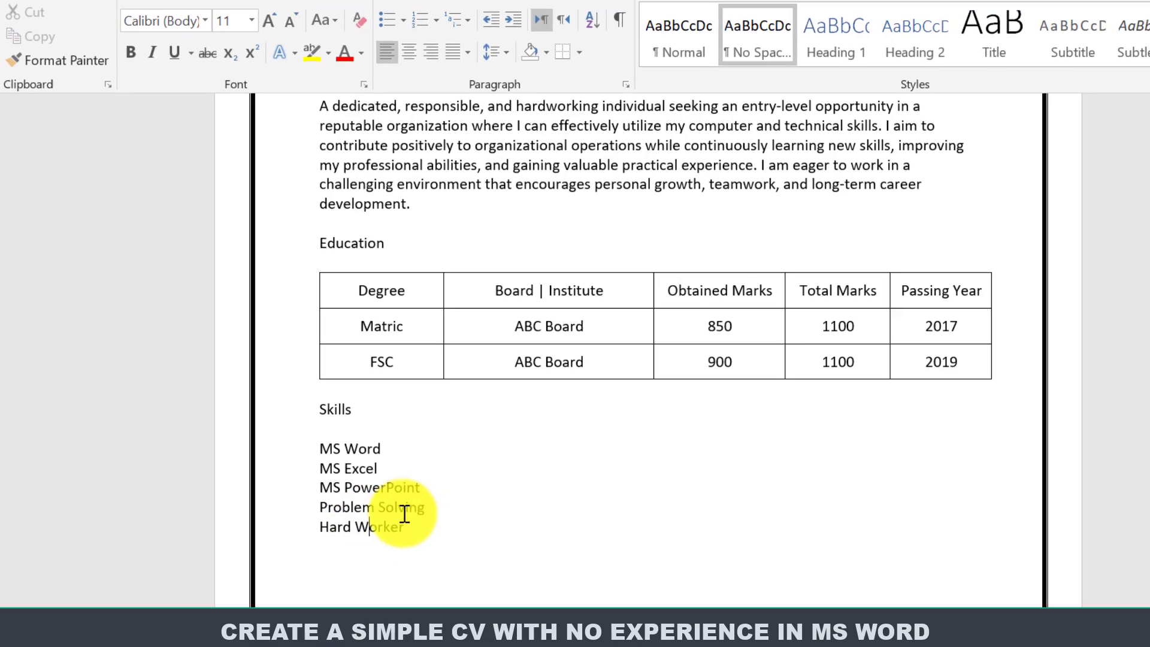
{"action": "scroll", "coordinate": [372, 492], "scroll_direction": "down", "scroll_amount": 5}
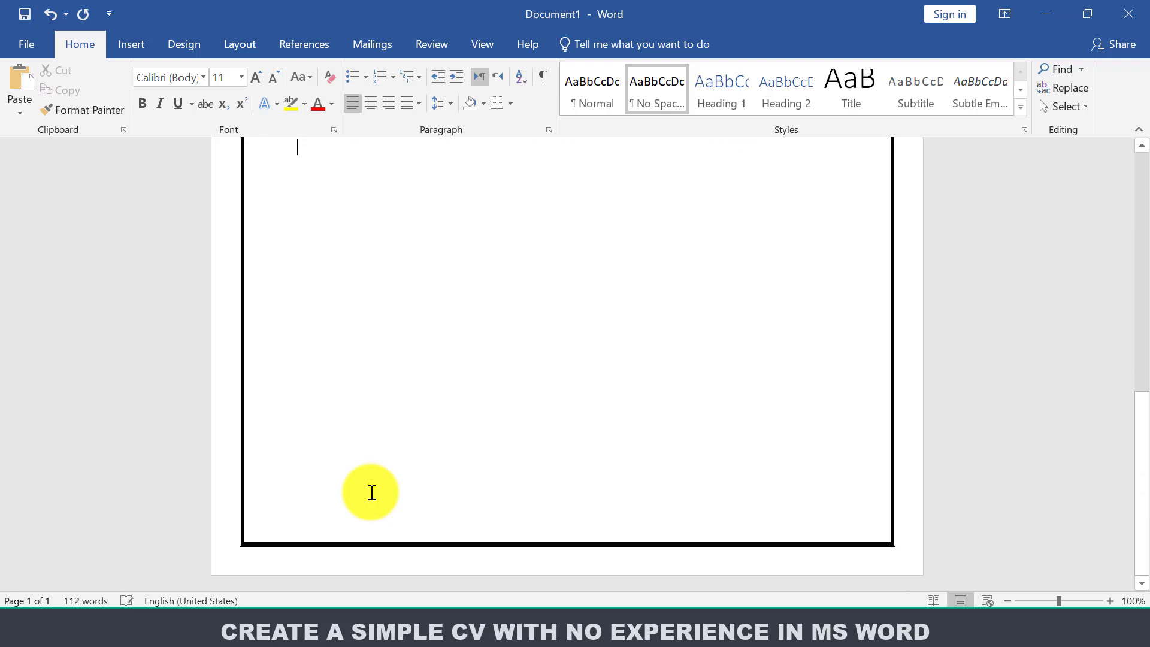
{"action": "left_click_drag", "start_coordinate": [1137, 513], "coordinate": [1145, 359]}
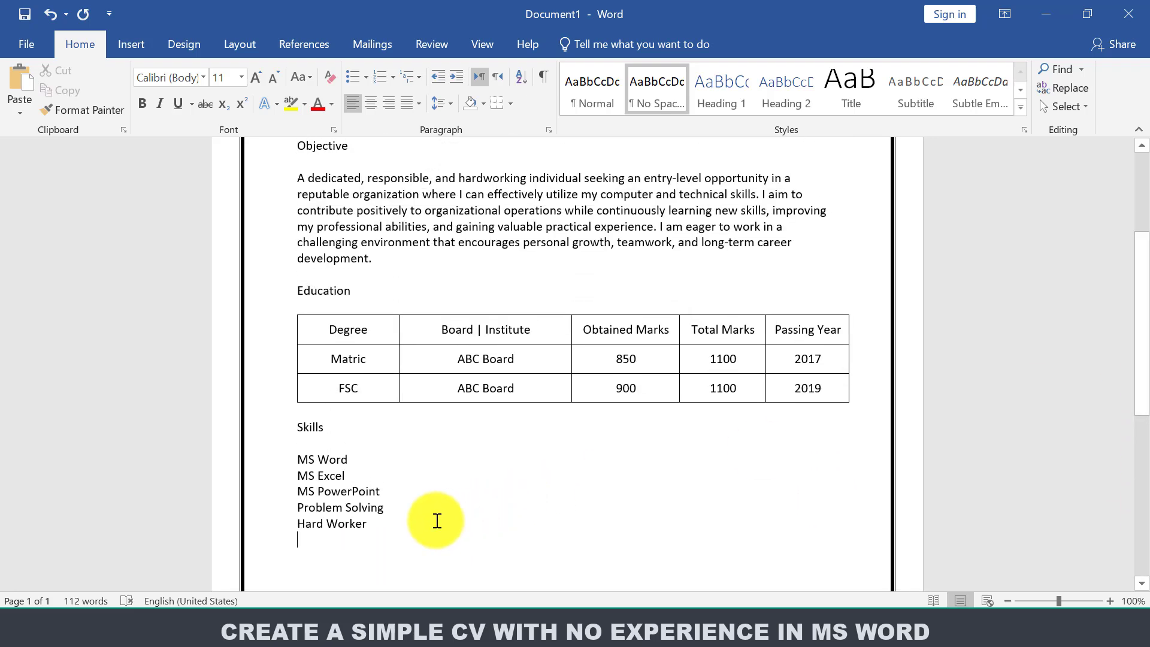
{"action": "type", "text": "Time Management"}
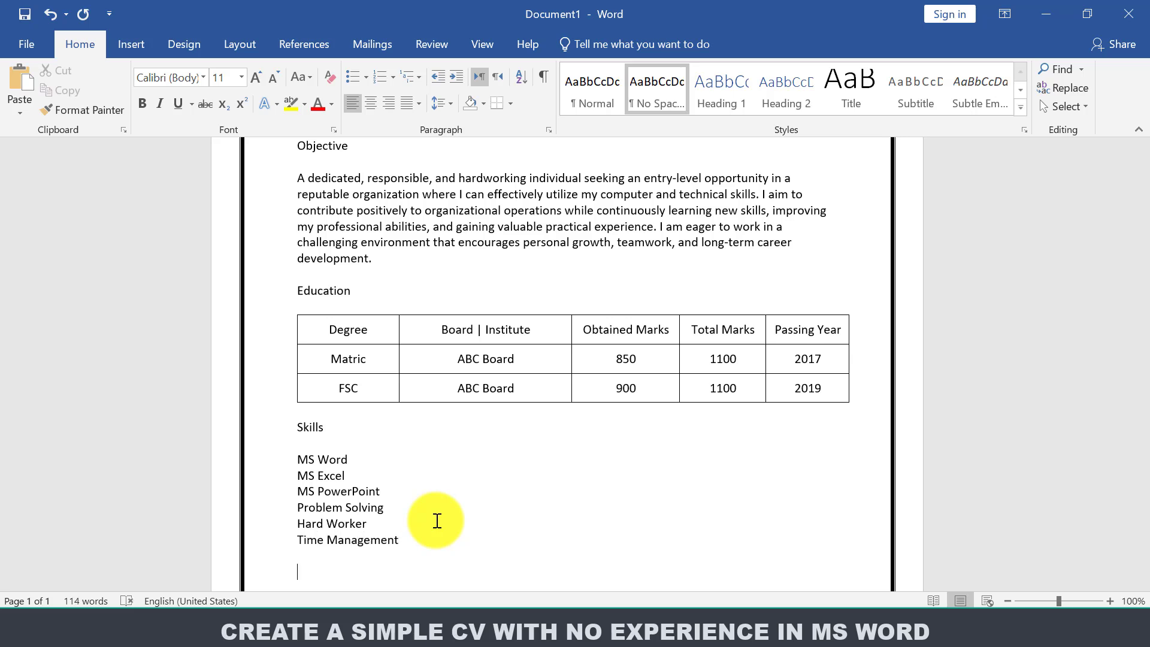
{"action": "scroll", "coordinate": [458, 376], "scroll_direction": "down", "scroll_amount": 5}
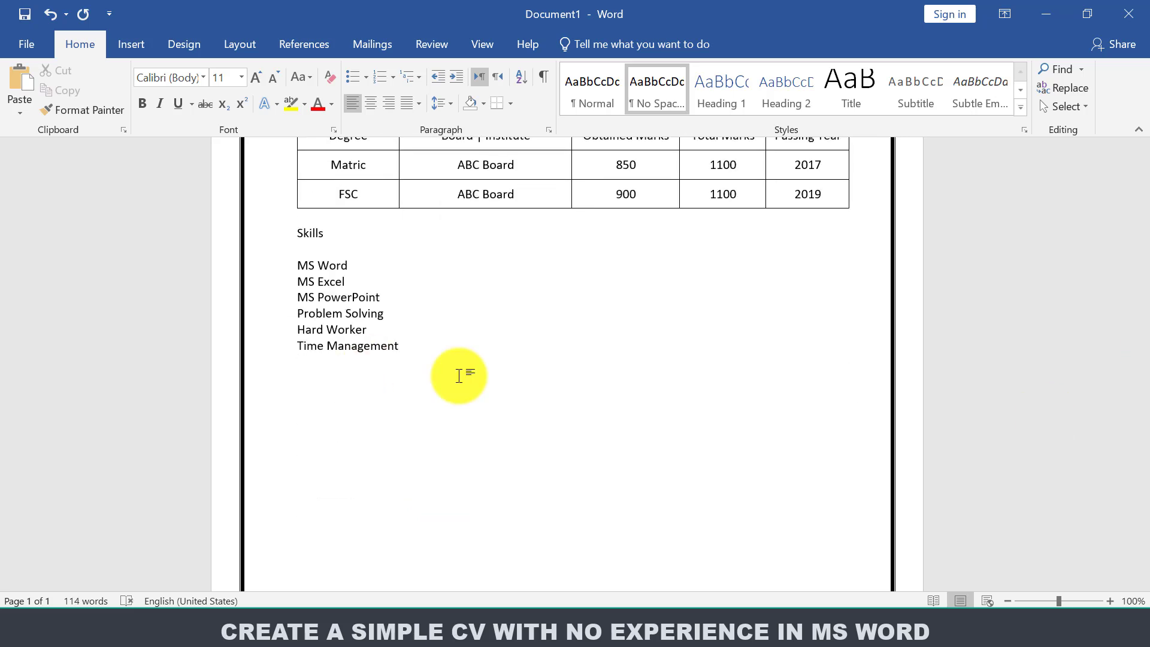
Type a Languages heading with English and Urdu on separate lines below it.
{"action": "type", "text": "anguages"}
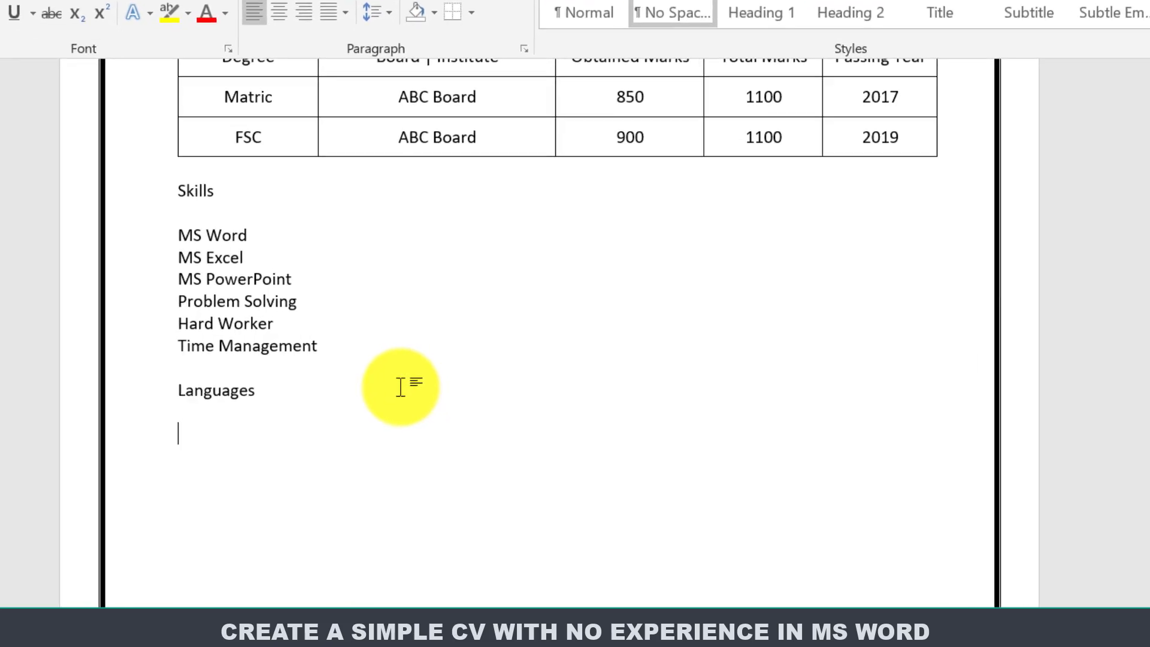
{"action": "type", "text": "English"}
{"action": "key", "text": "Return"}
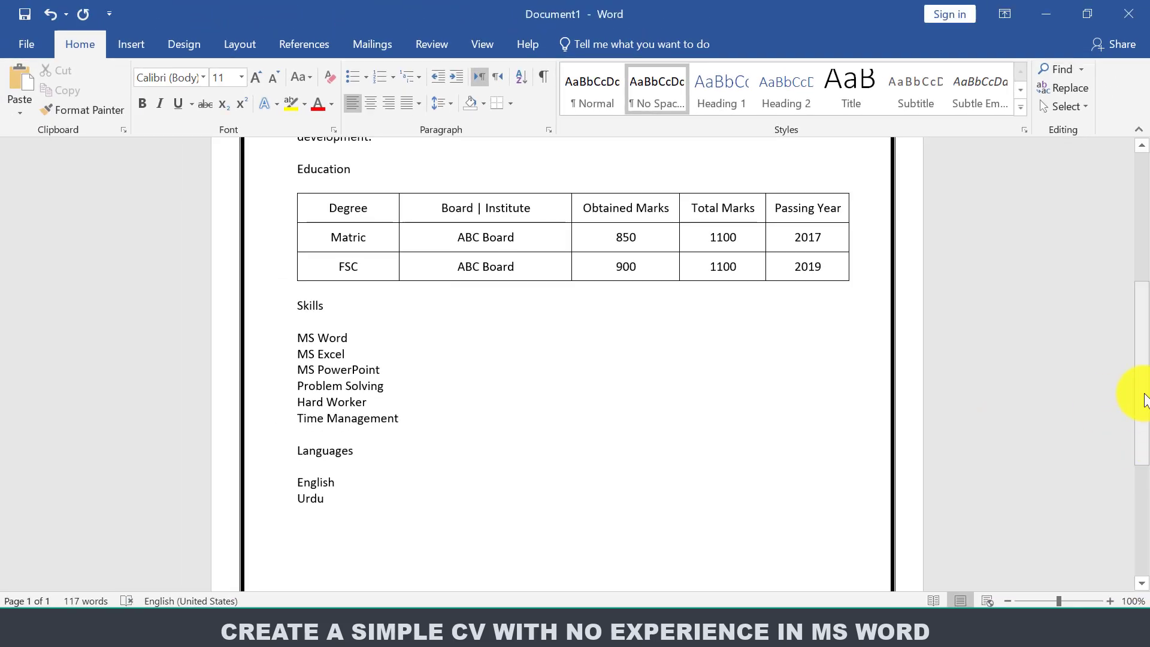
{"action": "left_click_drag", "start_coordinate": [1142, 398], "coordinate": [1131, 287]}
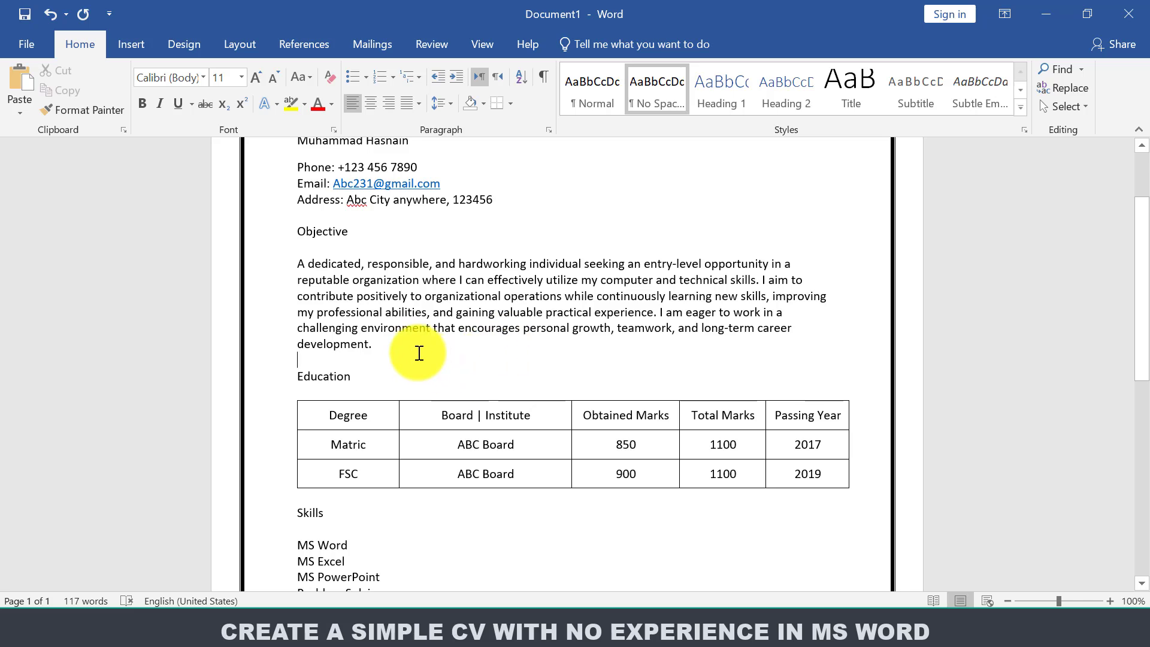
Add a 'Personal Information' heading above Education, followed by a 'Father Name:' line with the father's name.
{"action": "key", "text": "Return"}
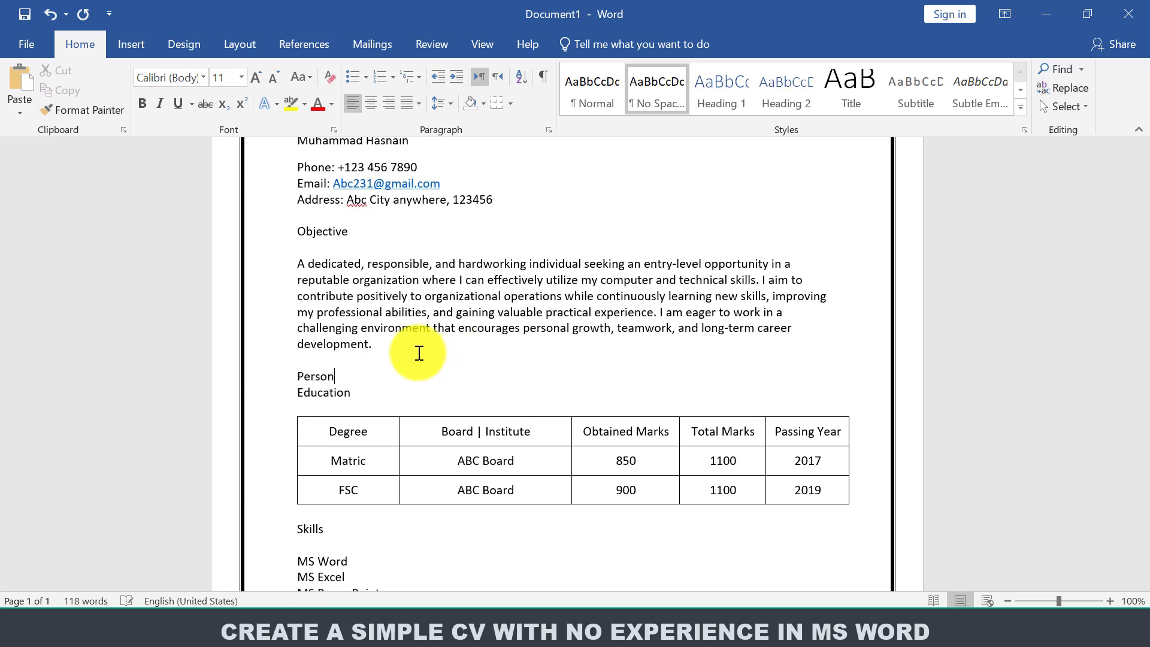
{"action": "type", "text": "Personal Information"}
{"action": "key", "text": "Return"}
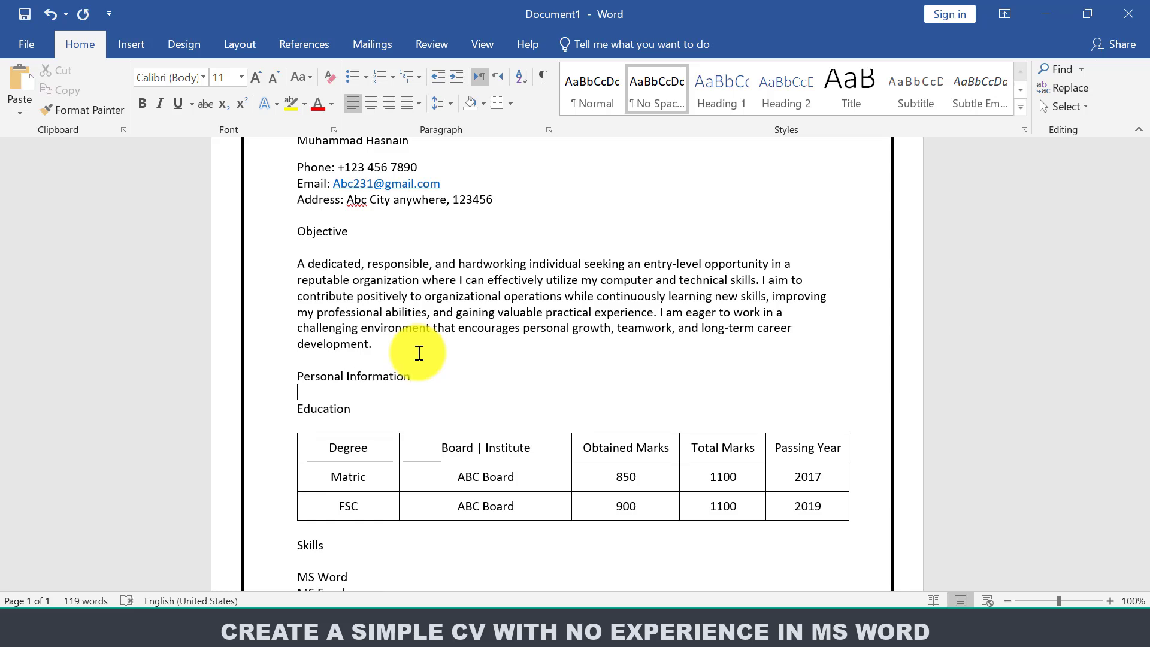
{"action": "key", "text": "Return"}
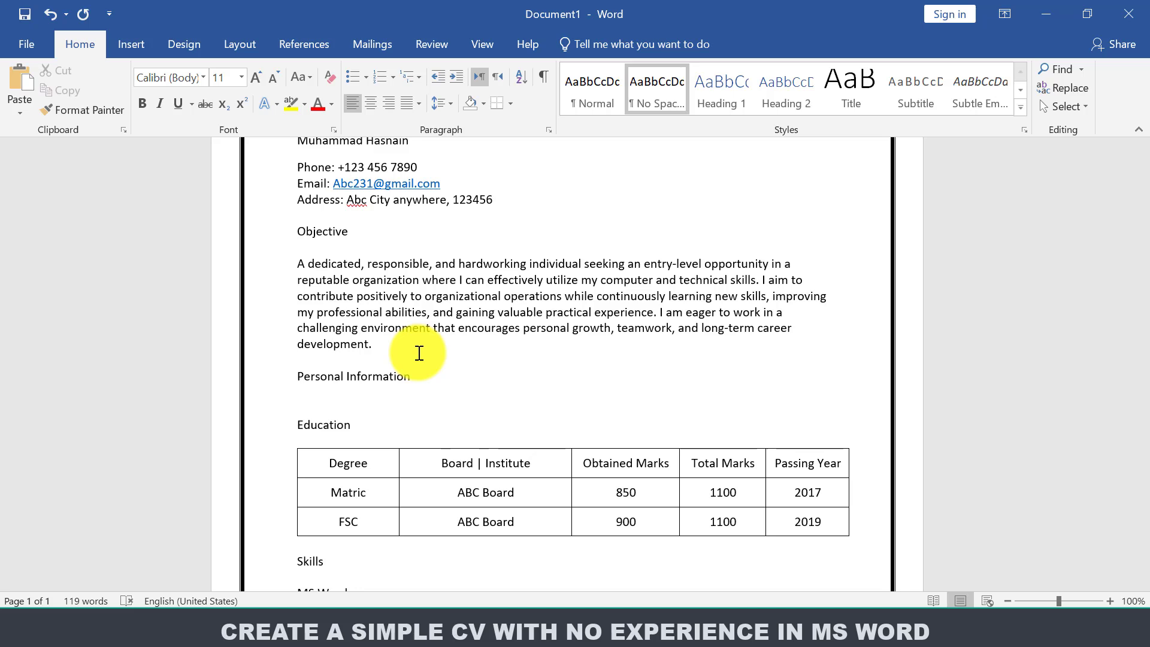
{"action": "type", "text": "Father NAme"}
{"action": "key", "text": "BackSpace"}
{"action": "key", "text": "BackSpace"}
{"action": "key", "text": "BackSpace"}
{"action": "type", "text": "ame"}
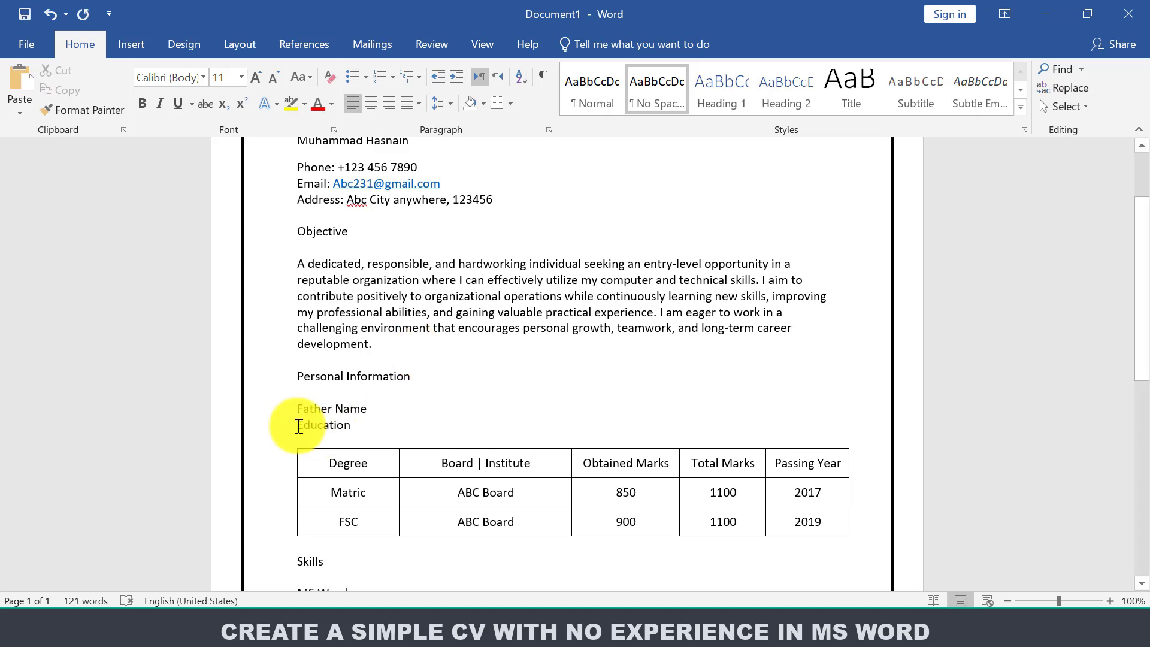
{"action": "key", "text": "Return"}
Add 'Nationality: Pakistani', 'Religion: Muslim', 'Marital Status: Single' and a DOB line with the date of birth.
{"action": "key", "text": "Return"}
{"action": "left_click", "coordinate": [375, 408]}
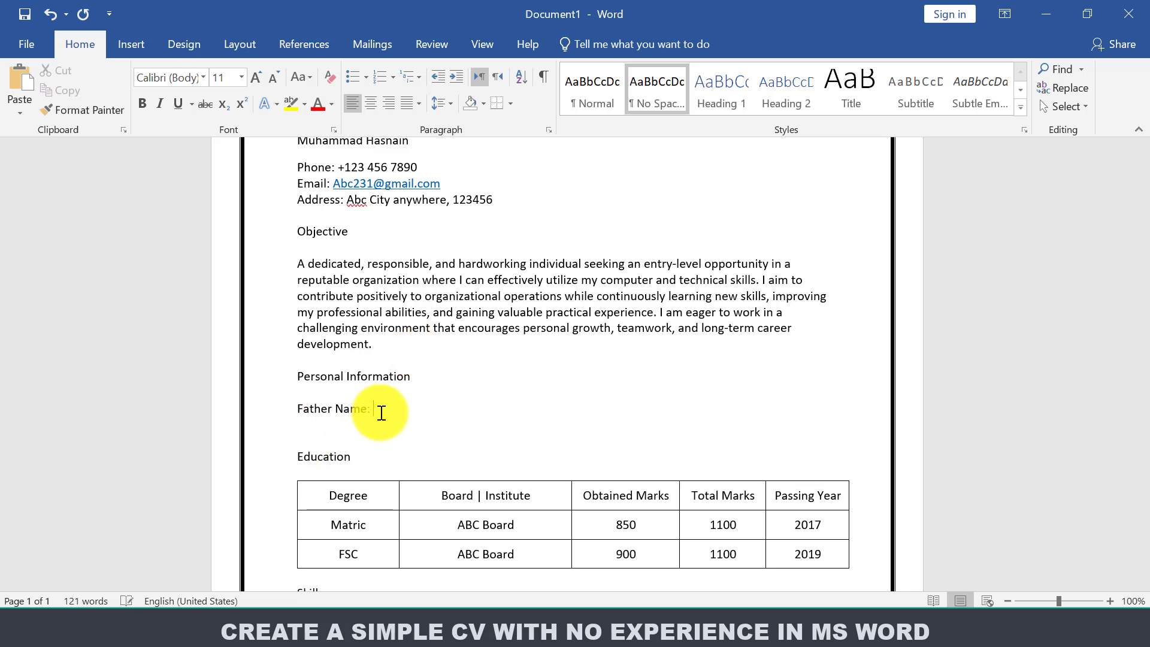
{"action": "type", "text": ": ABC"}
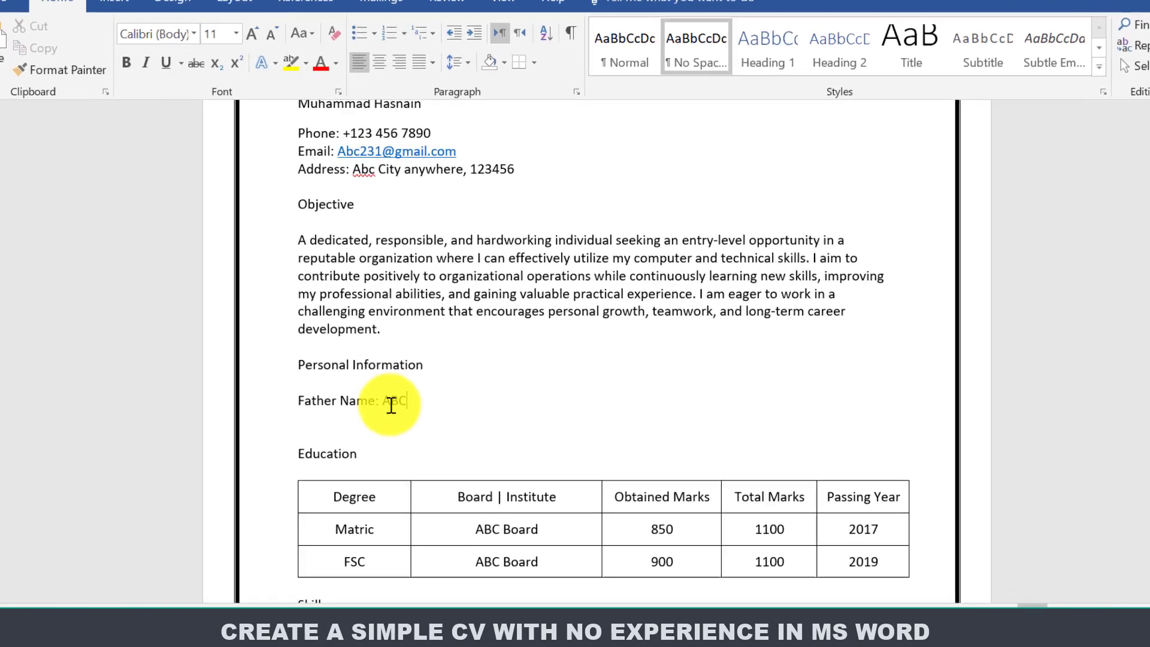
{"action": "key", "text": "Return"}
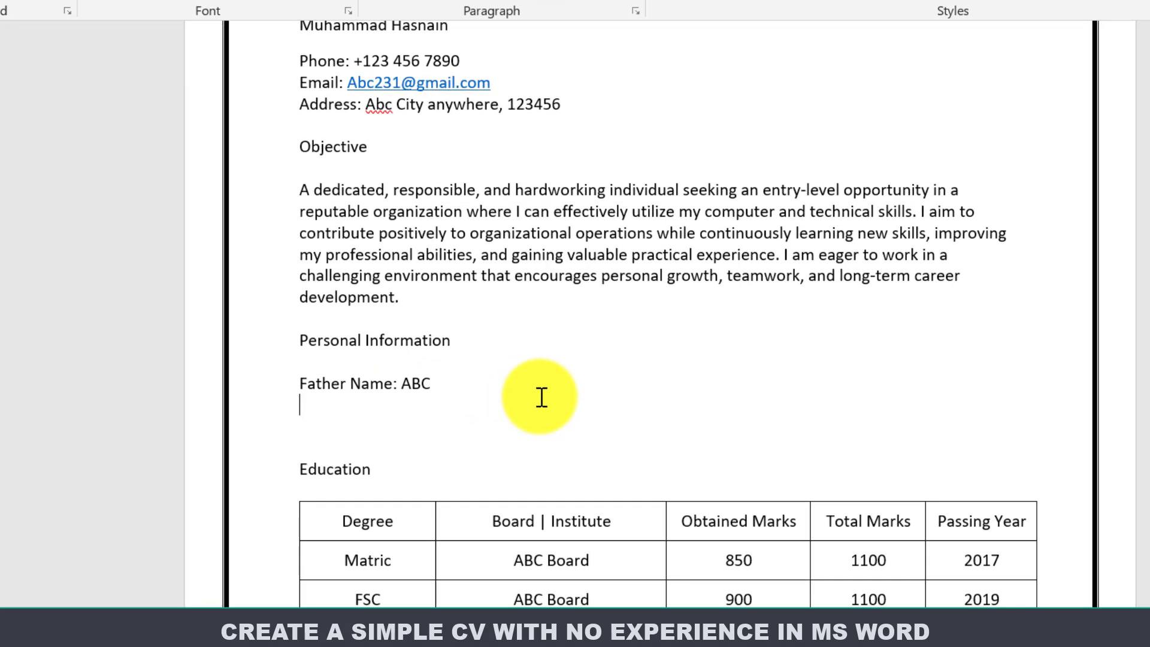
{"action": "type", "text": "Nationality: "}
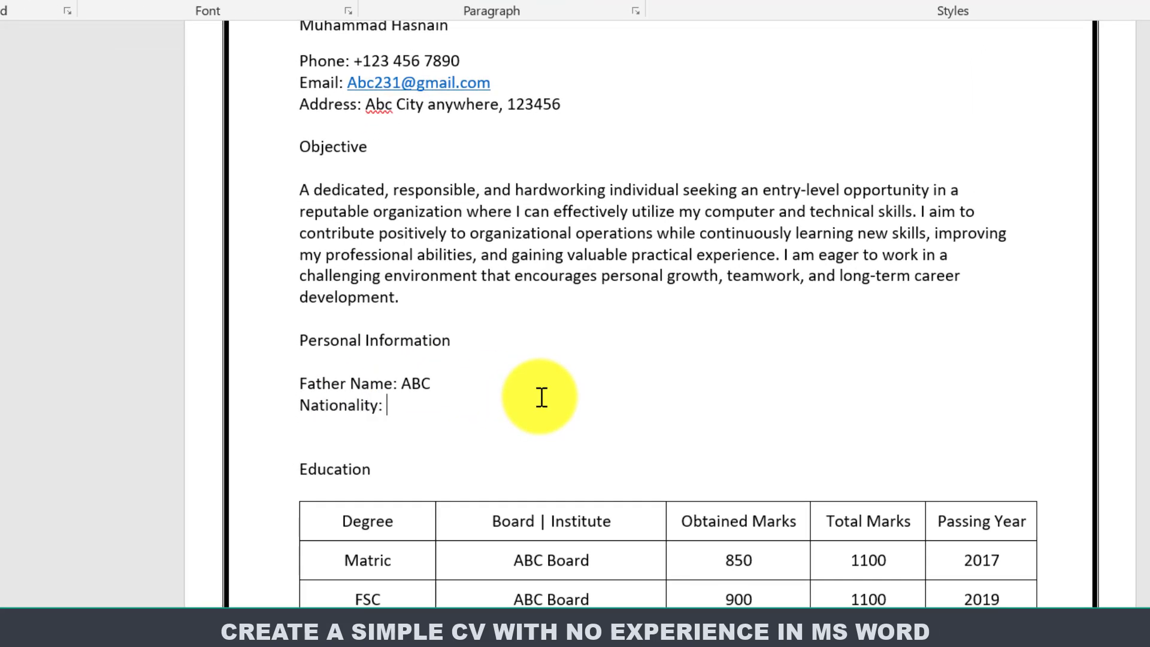
{"action": "type", "text": "Pakistani"}
{"action": "key", "text": "Return"}
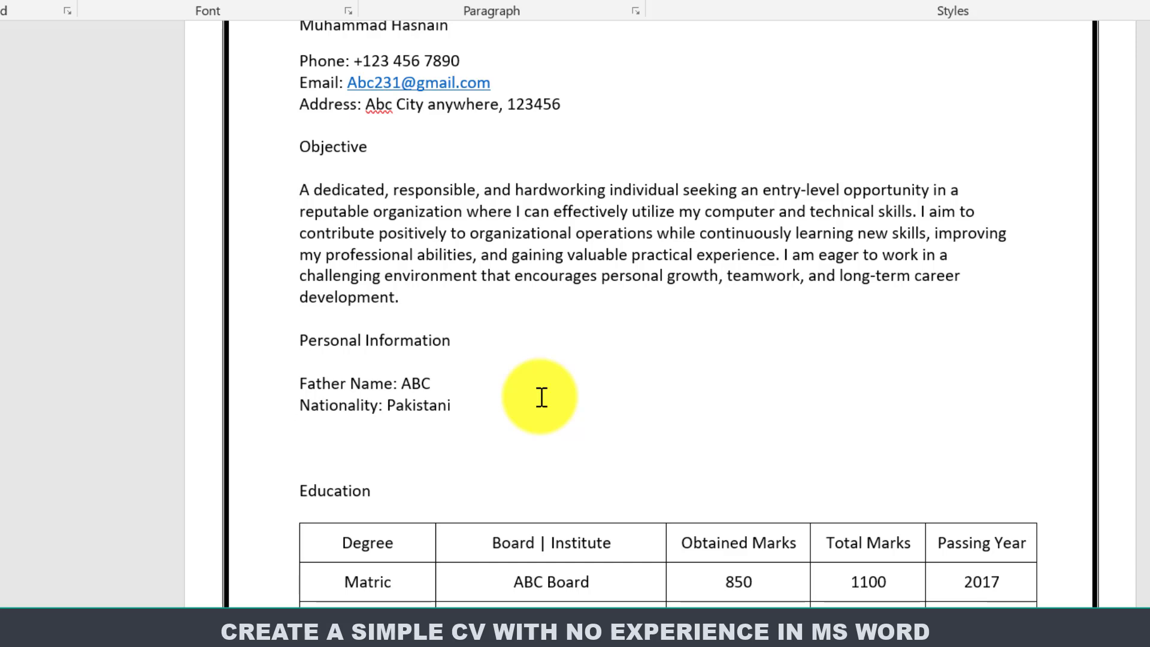
{"action": "type", "text": "Religion: Muslim"}
{"action": "key", "text": "Return"}
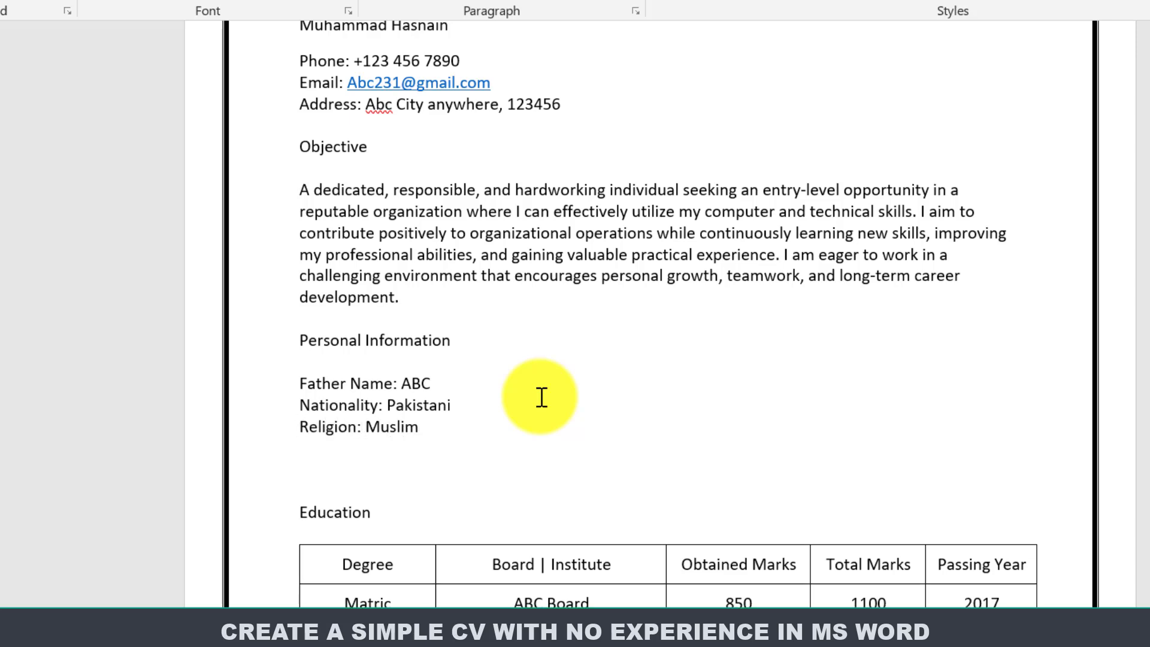
{"action": "type", "text": "Marital Stat"}
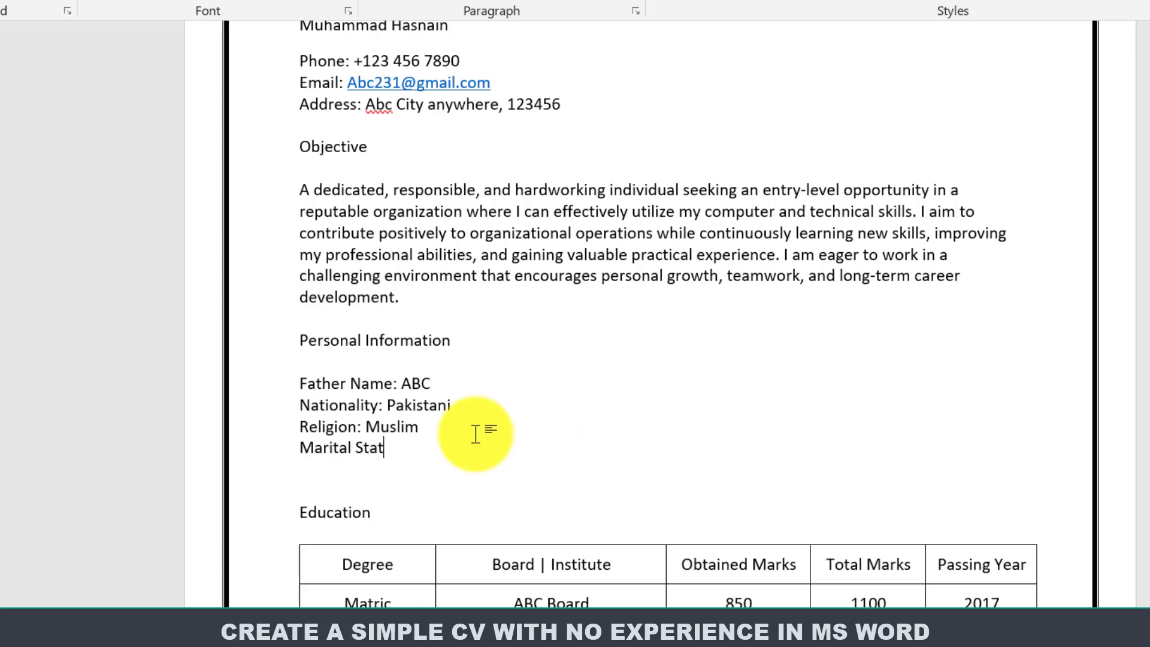
{"action": "type", "text": "us: Single"}
{"action": "key", "text": "Return"}
{"action": "type", "text": "DOB"}
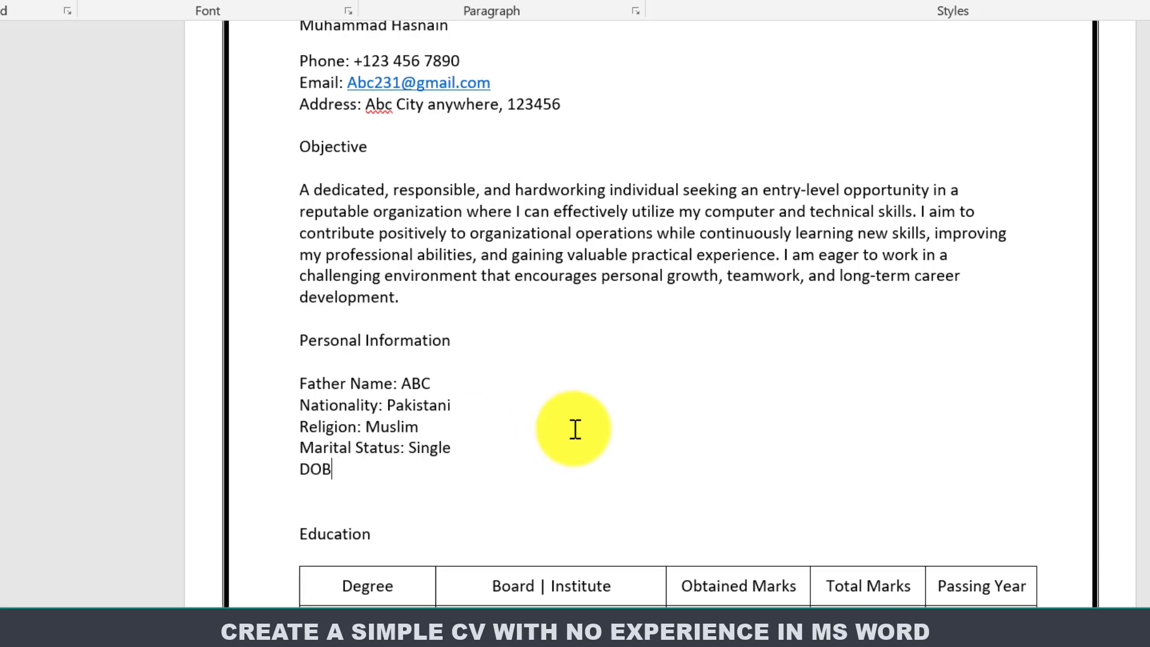
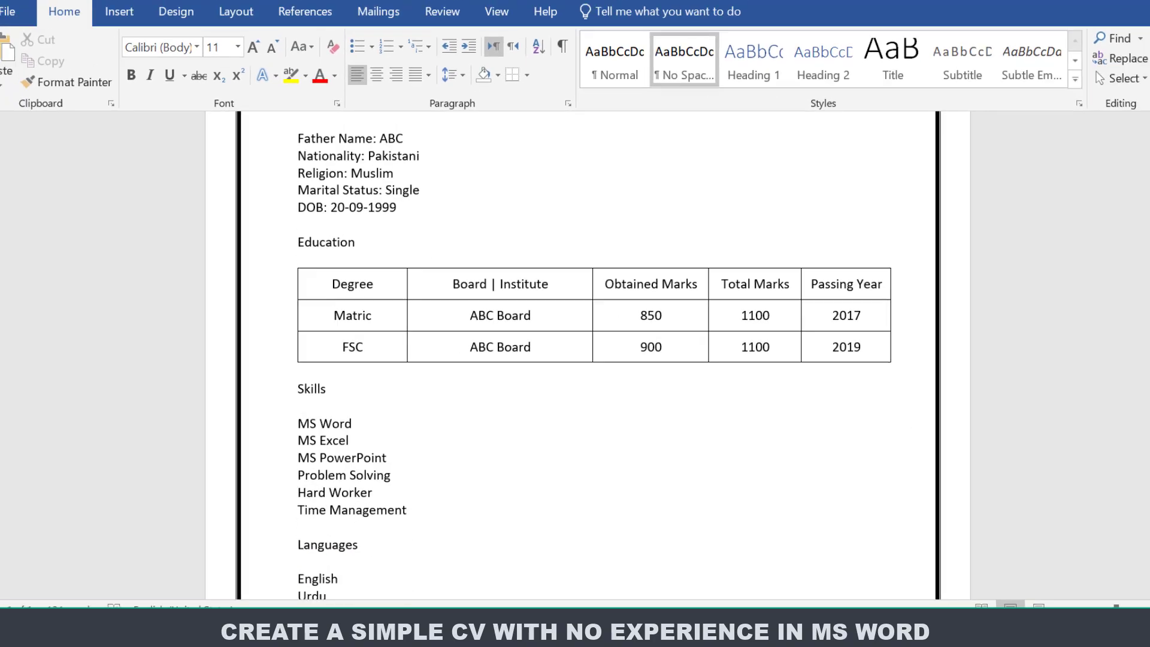
{"action": "left_click_drag", "start_coordinate": [1142, 392], "coordinate": [1149, 228]}
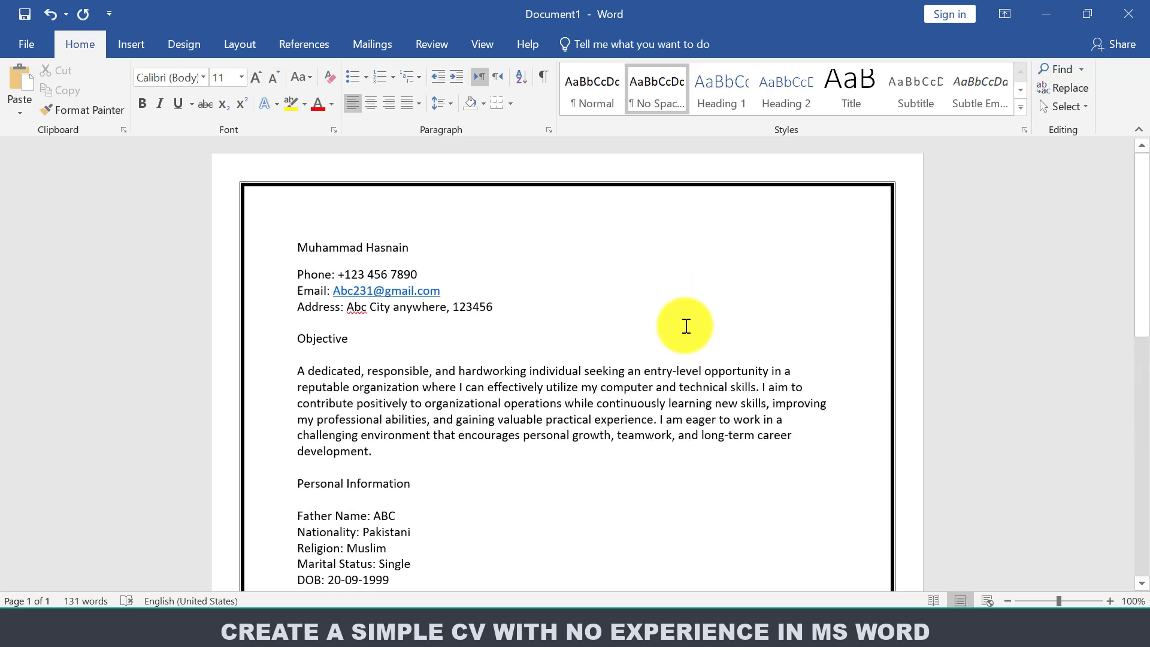
Change the font of the entire CV from Calibri to Times New Roman.
{"action": "key", "text": "ctrl+a"}
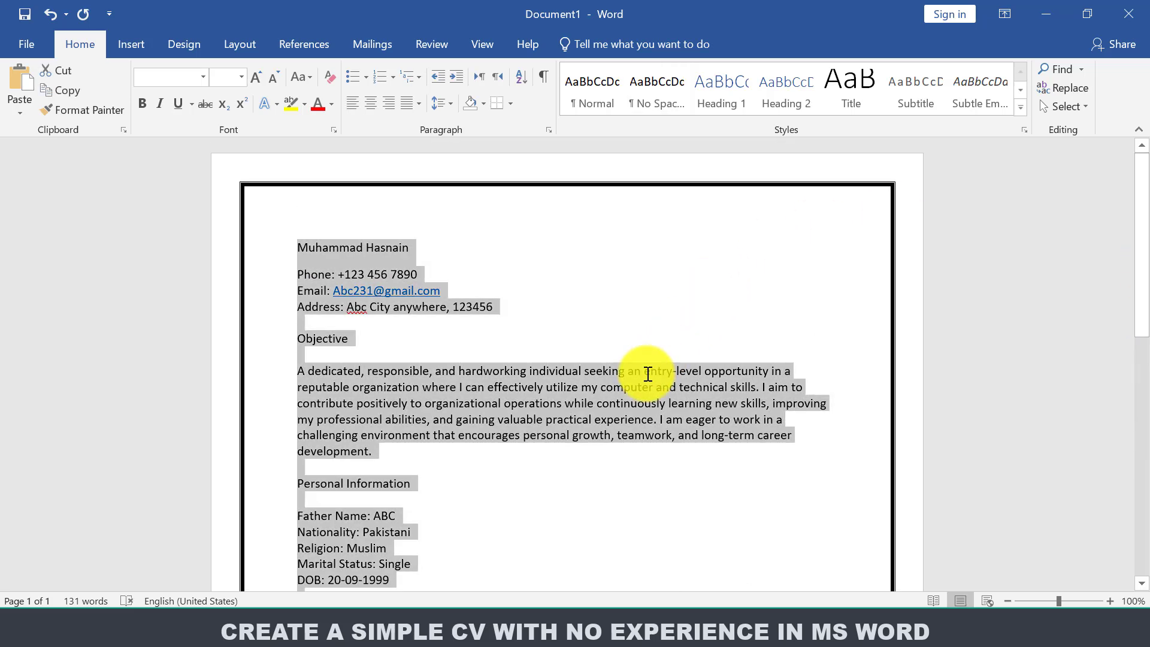
{"action": "left_click_drag", "start_coordinate": [1146, 326], "coordinate": [1145, 195]}
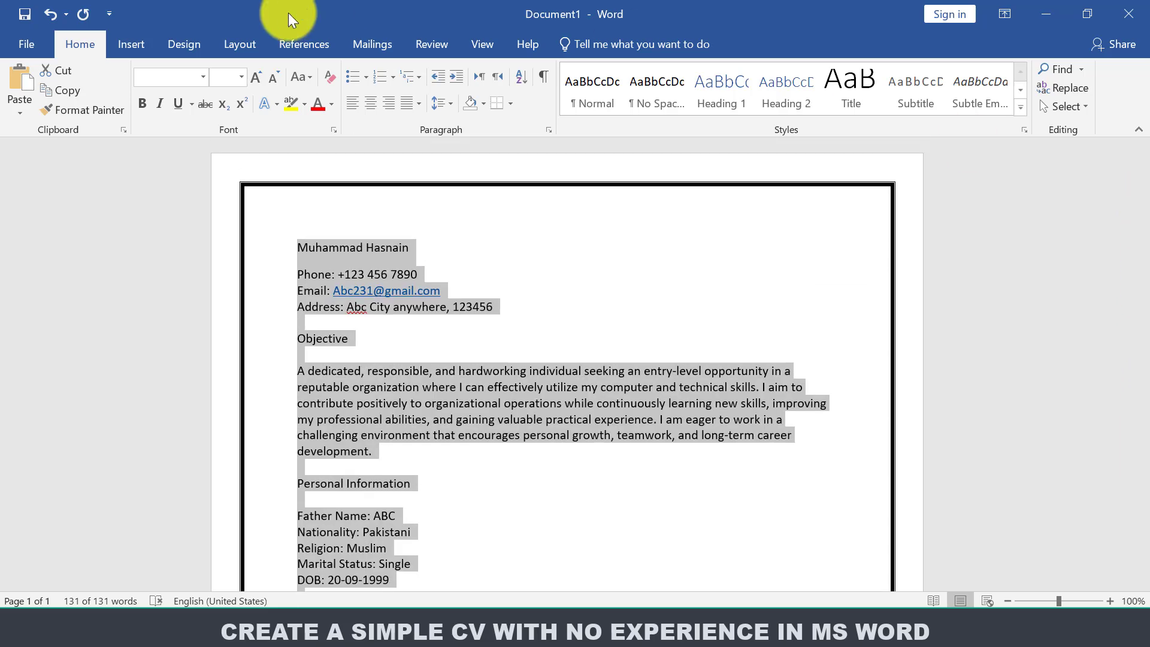
{"action": "left_click", "coordinate": [204, 79]}
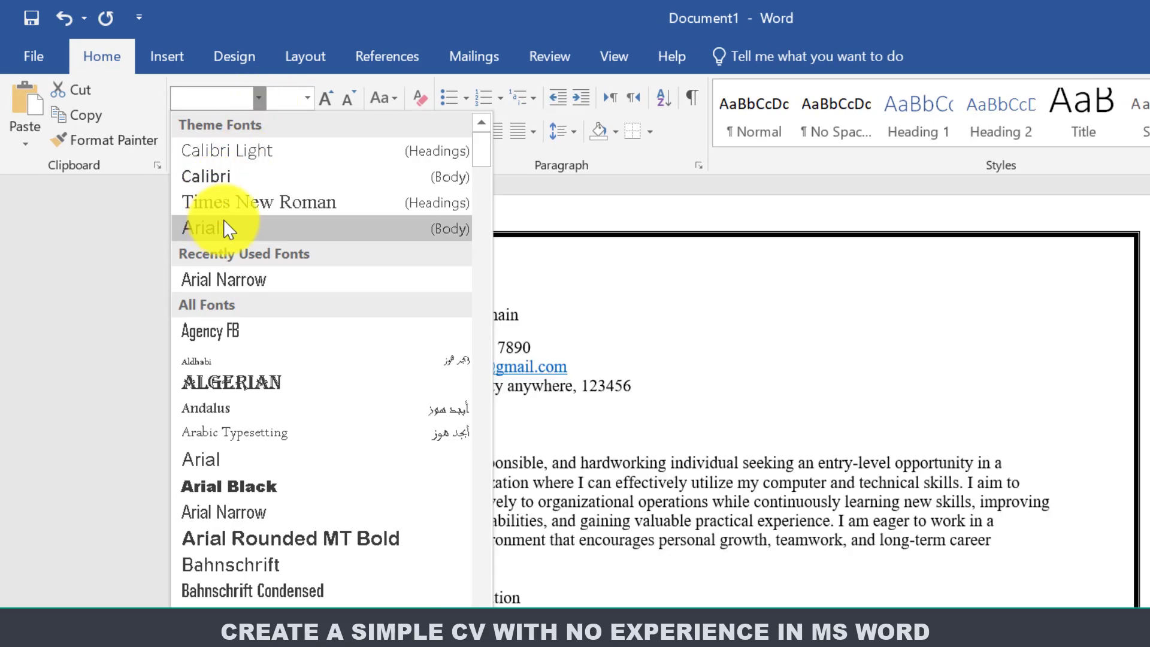
{"action": "left_click", "coordinate": [251, 202]}
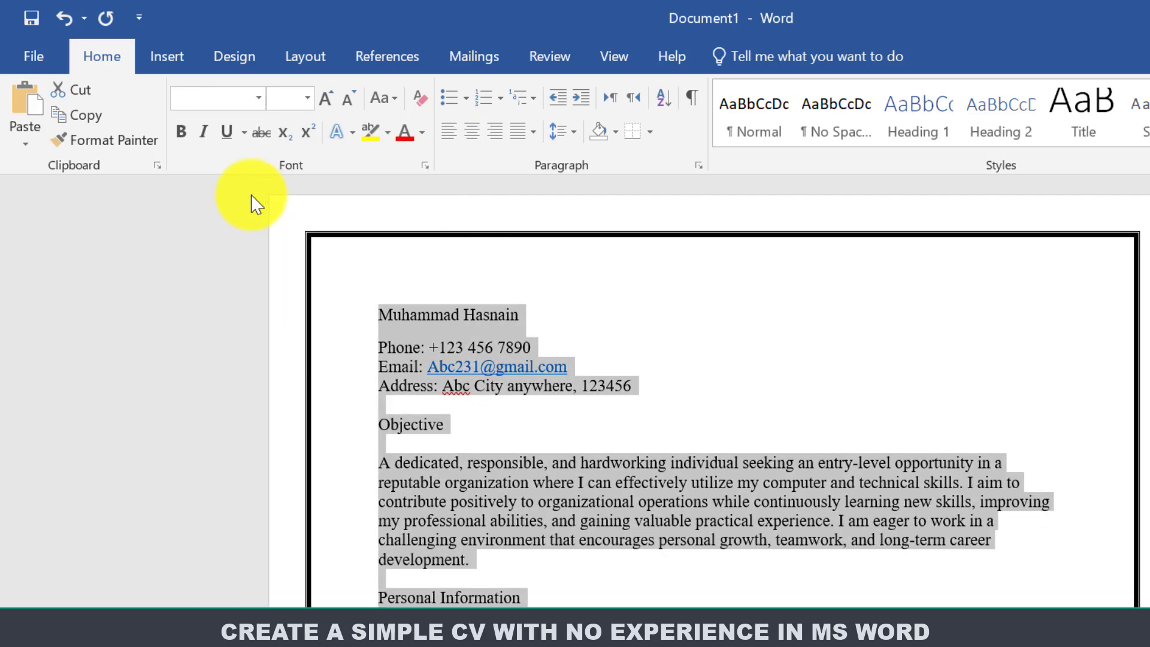
{"action": "left_click", "coordinate": [542, 329]}
{"action": "left_click_drag", "start_coordinate": [520, 316], "coordinate": [381, 306]}
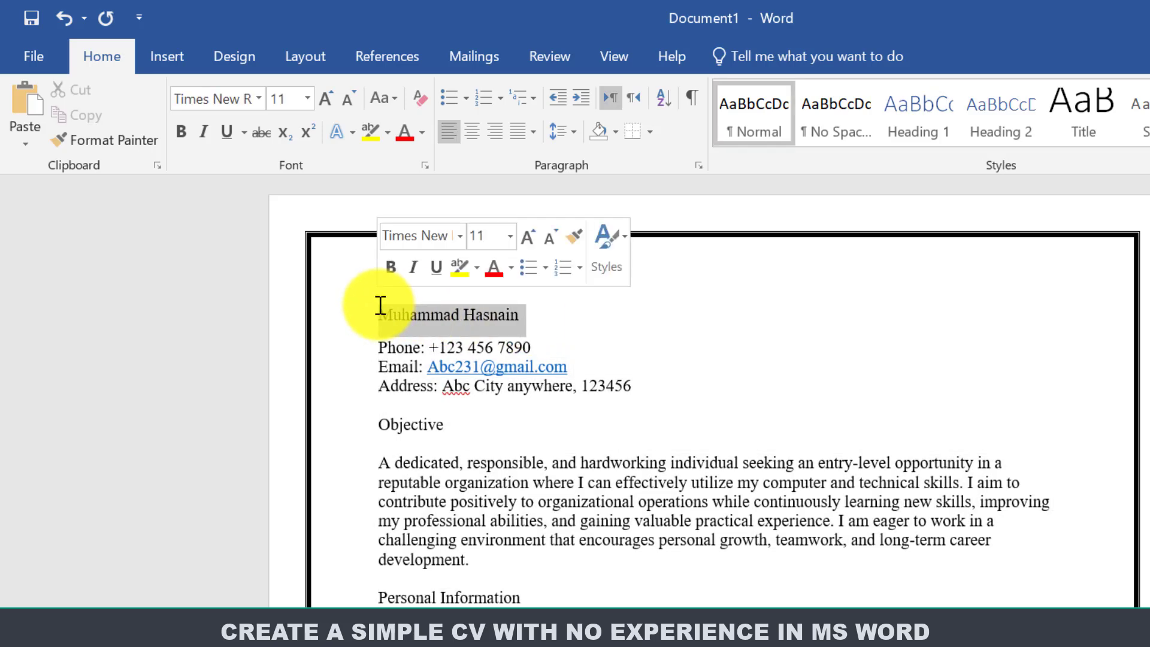
Enlarge the name at the top to 18 pt and make it bold.
{"action": "left_click", "coordinate": [325, 103]}
{"action": "left_click", "coordinate": [325, 103]}
{"action": "left_click", "coordinate": [325, 103]}
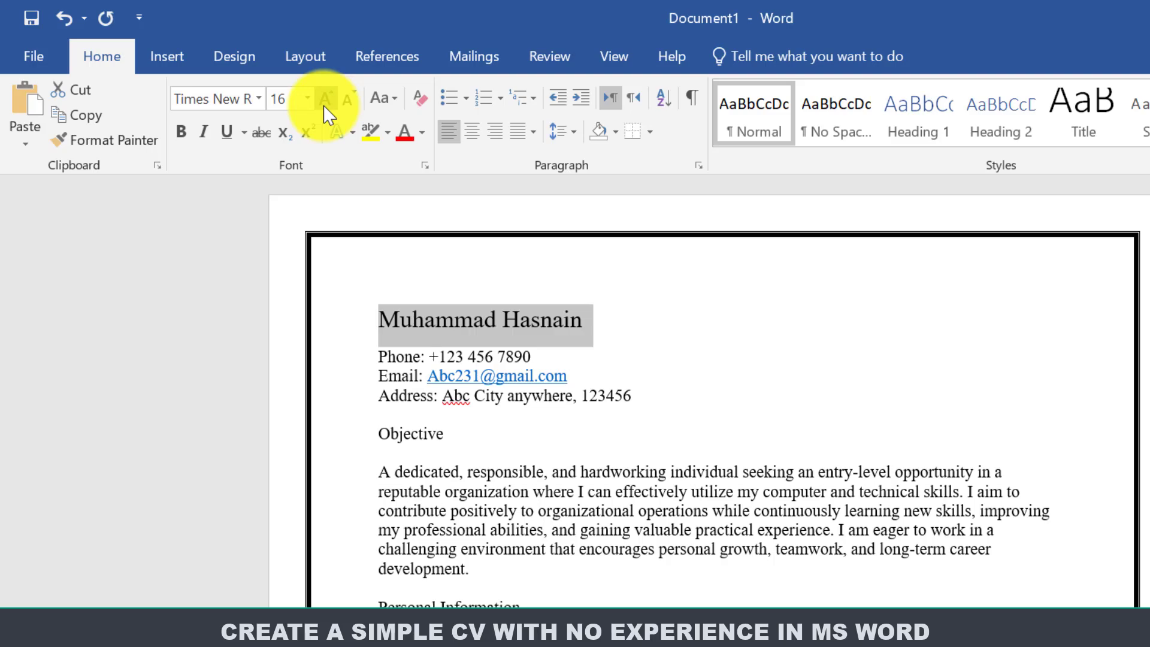
{"action": "left_click", "coordinate": [324, 103]}
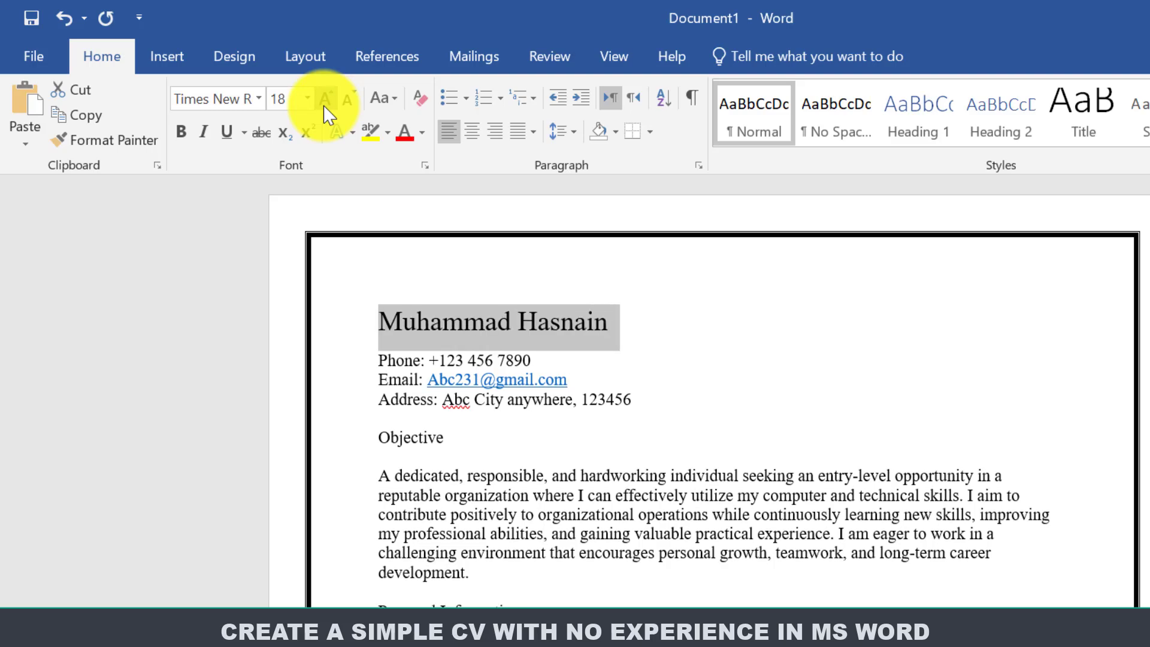
{"action": "left_click", "coordinate": [185, 133]}
{"action": "left_click", "coordinate": [413, 357]}
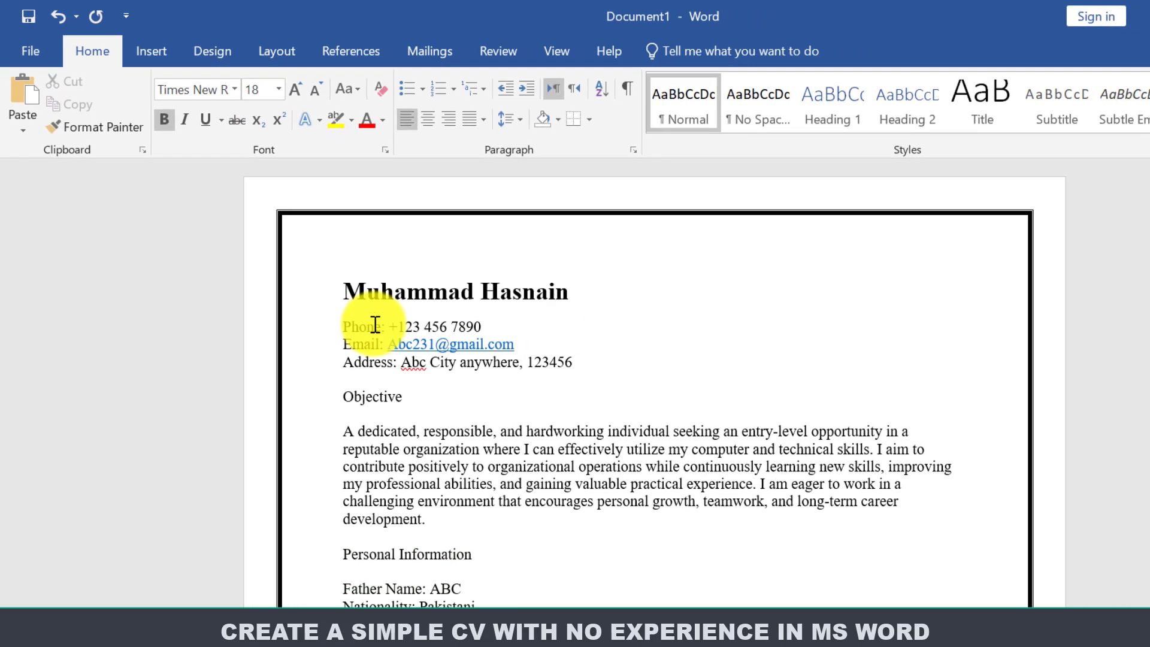
Bold the Phone:, Email: and Address: labels and the Objective heading.
{"action": "left_click_drag", "start_coordinate": [388, 327], "coordinate": [297, 314]}
{"action": "left_click", "coordinate": [355, 297]}
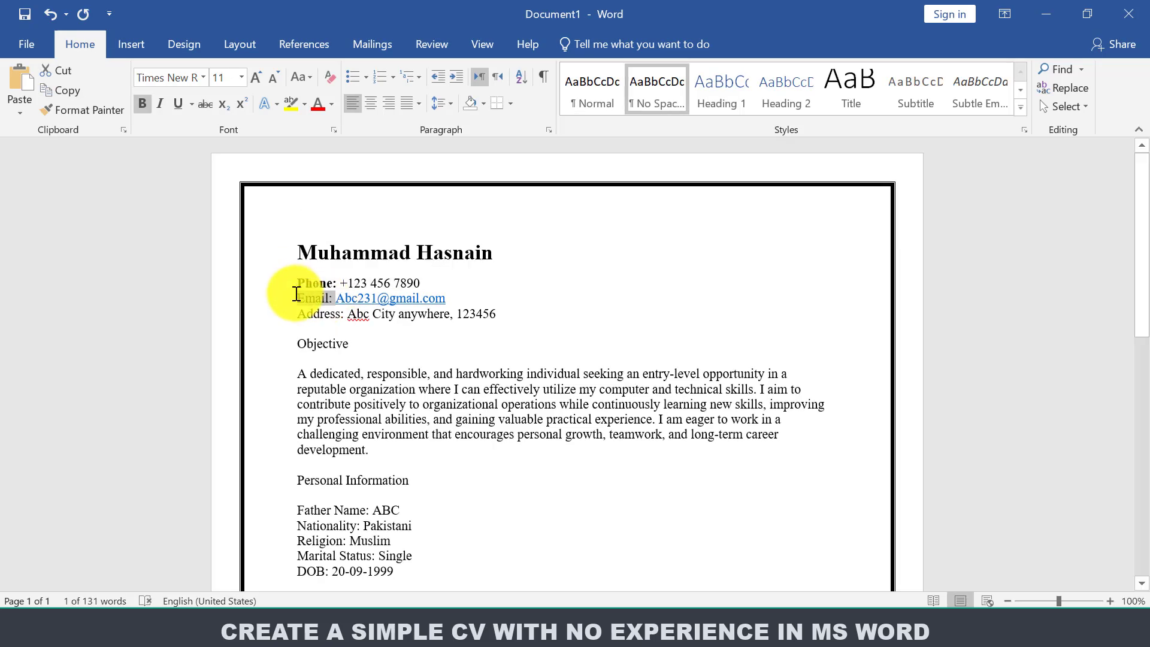
{"action": "left_click", "coordinate": [311, 265]}
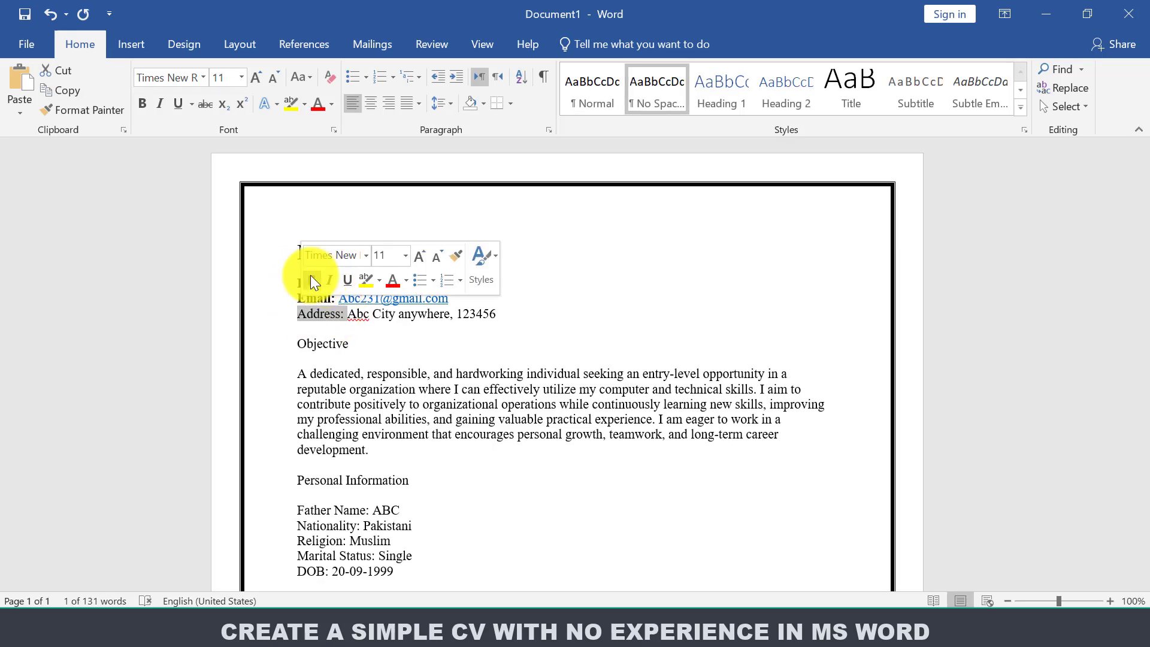
{"action": "left_click", "coordinate": [311, 280]}
{"action": "left_click_drag", "start_coordinate": [357, 344], "coordinate": [299, 344]}
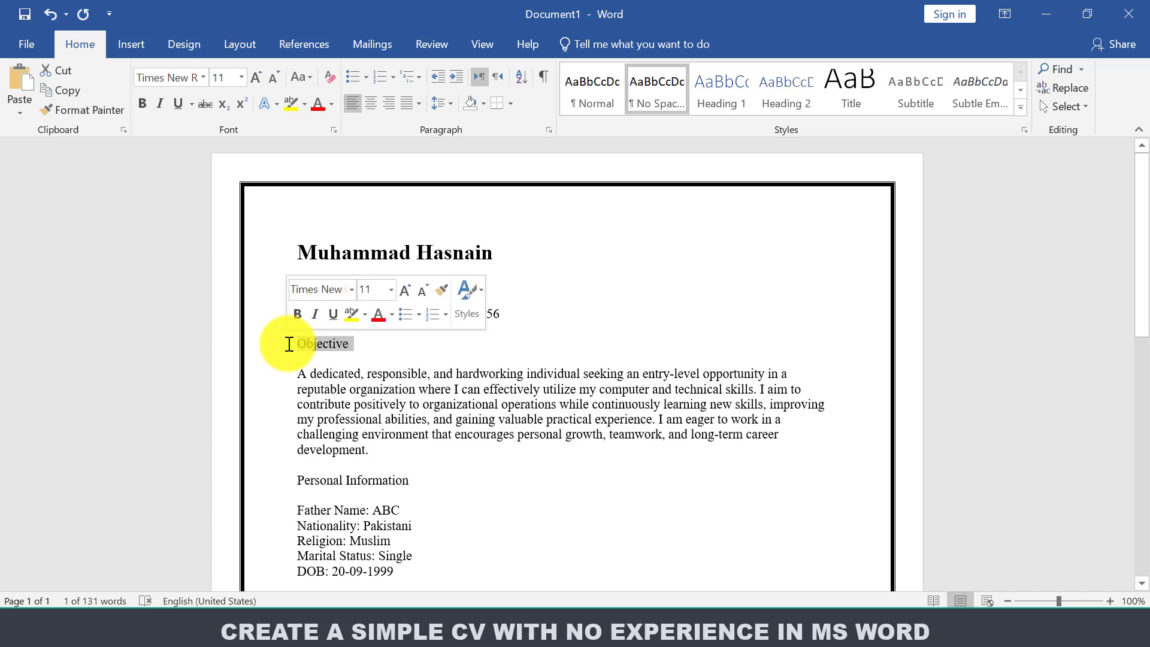
{"action": "left_click", "coordinate": [296, 314]}
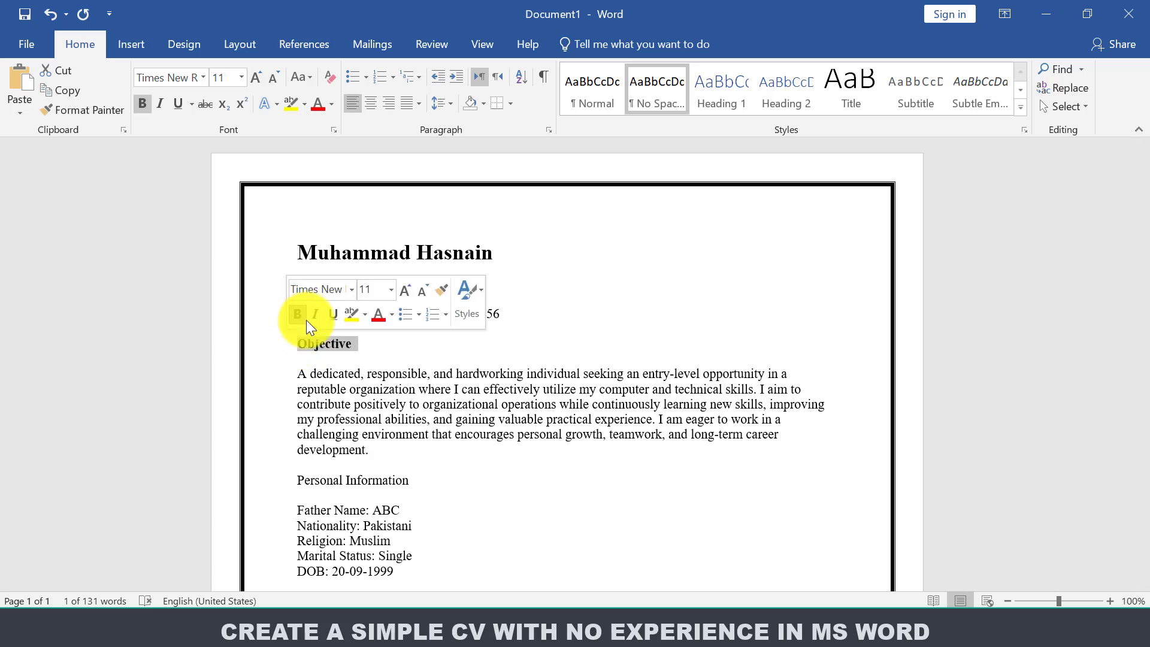
{"action": "left_click", "coordinate": [357, 347]}
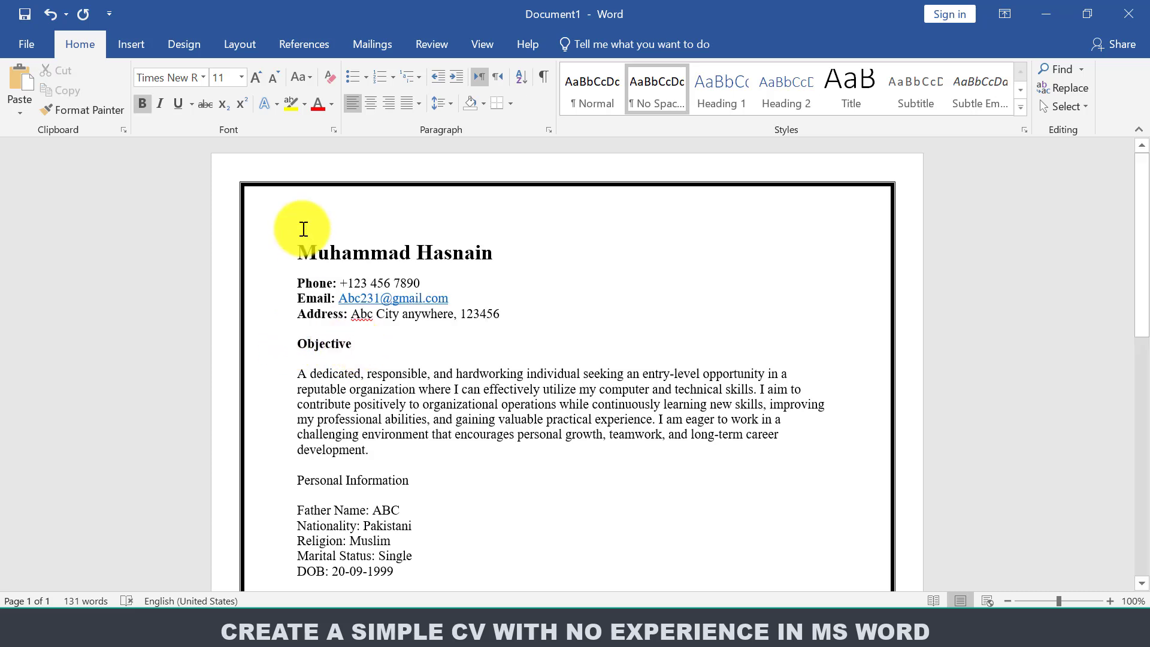
Shade the Objective heading White, Background 1, Darker 15% and set it to 12 pt.
{"action": "left_click", "coordinate": [483, 109]}
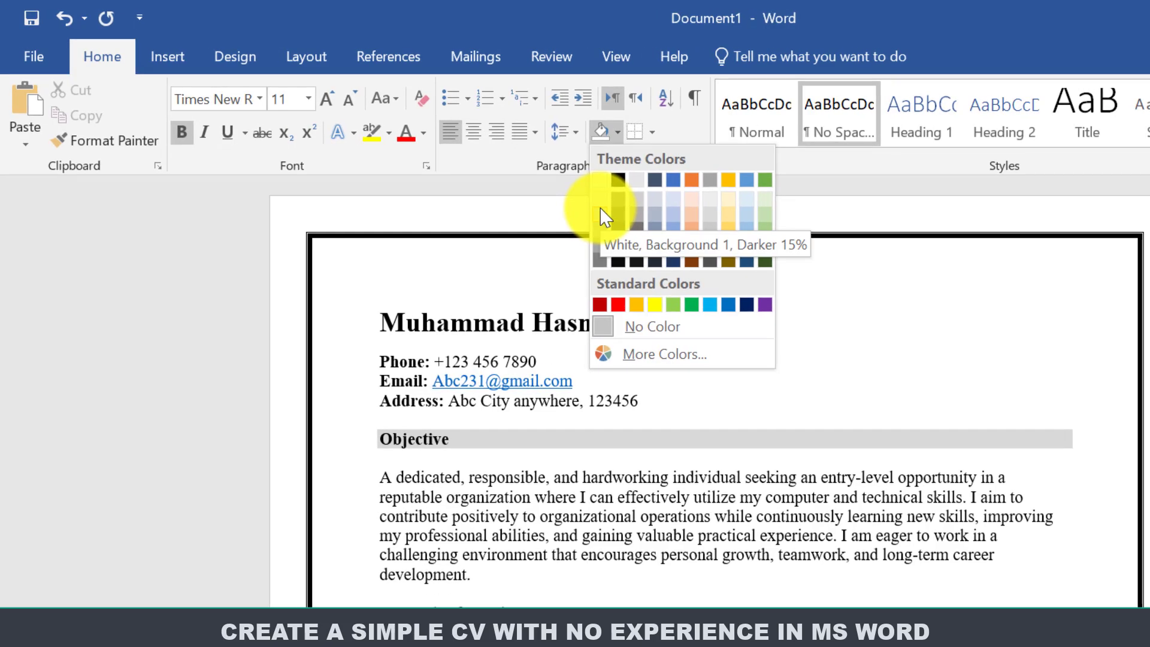
{"action": "left_click", "coordinate": [600, 210]}
{"action": "left_click", "coordinate": [325, 99]}
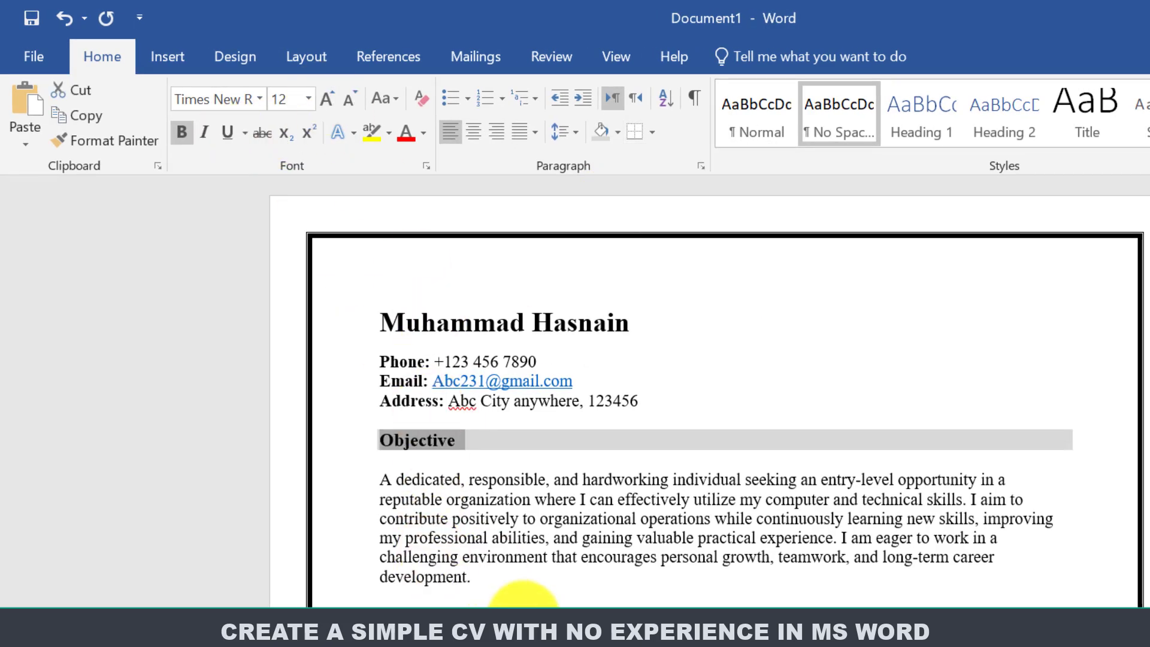
{"action": "left_click", "coordinate": [123, 144]}
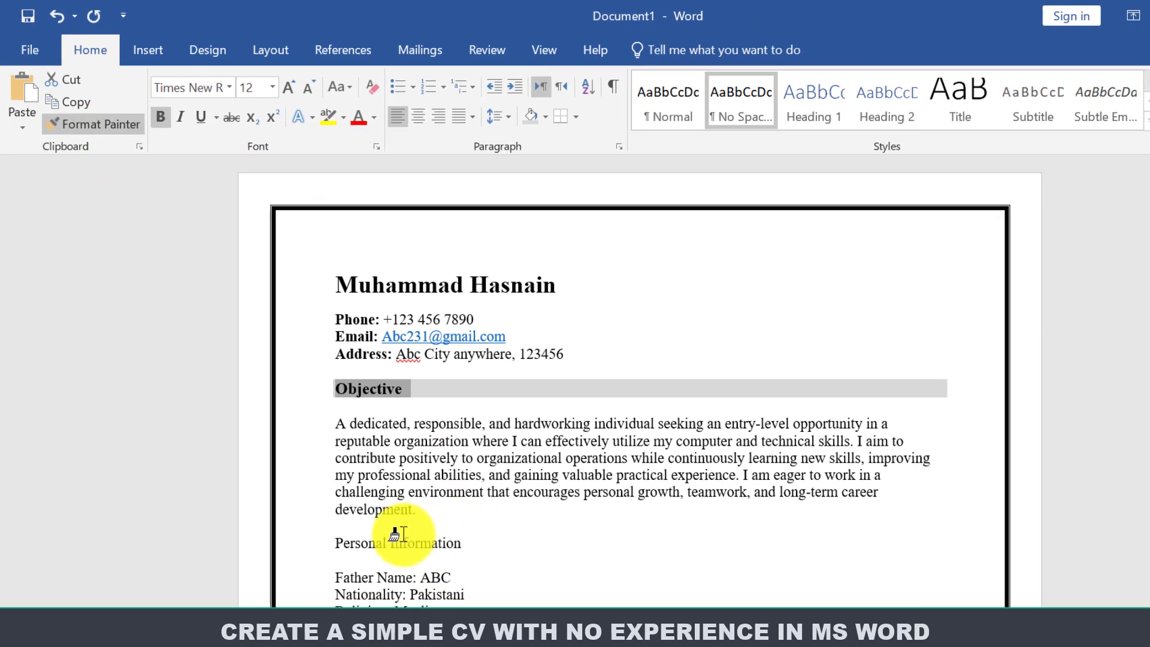
Copy the Objective heading style onto Personal Information, Education, Skills and Languages.
{"action": "left_click_drag", "start_coordinate": [462, 543], "coordinate": [330, 534]}
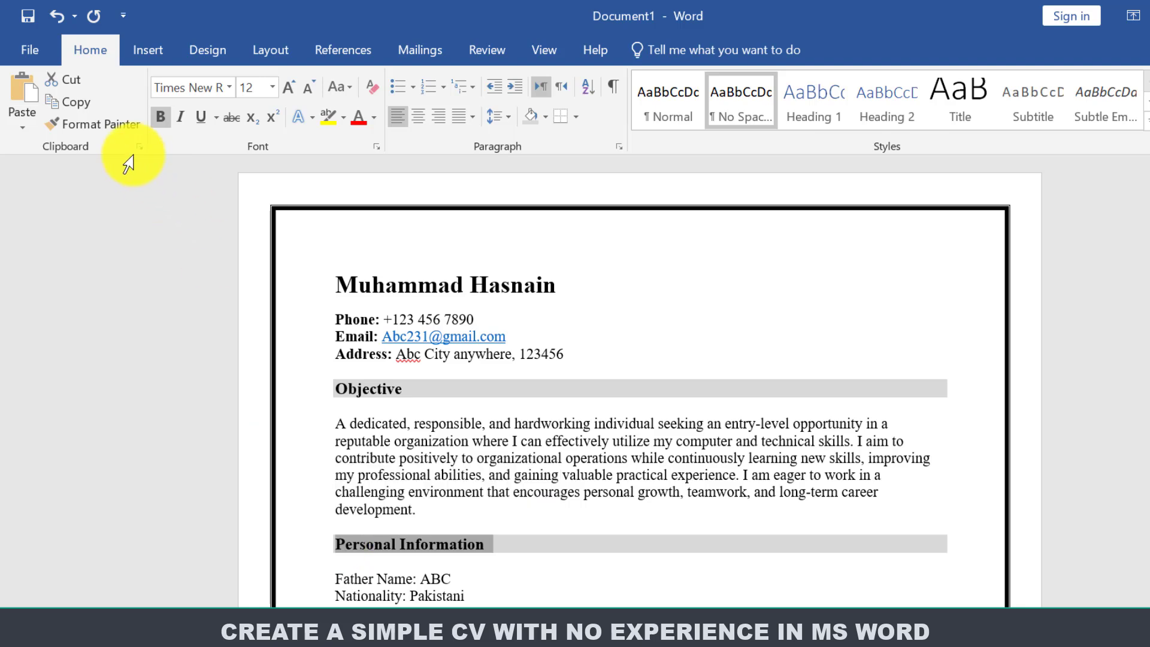
{"action": "left_click", "coordinate": [112, 130]}
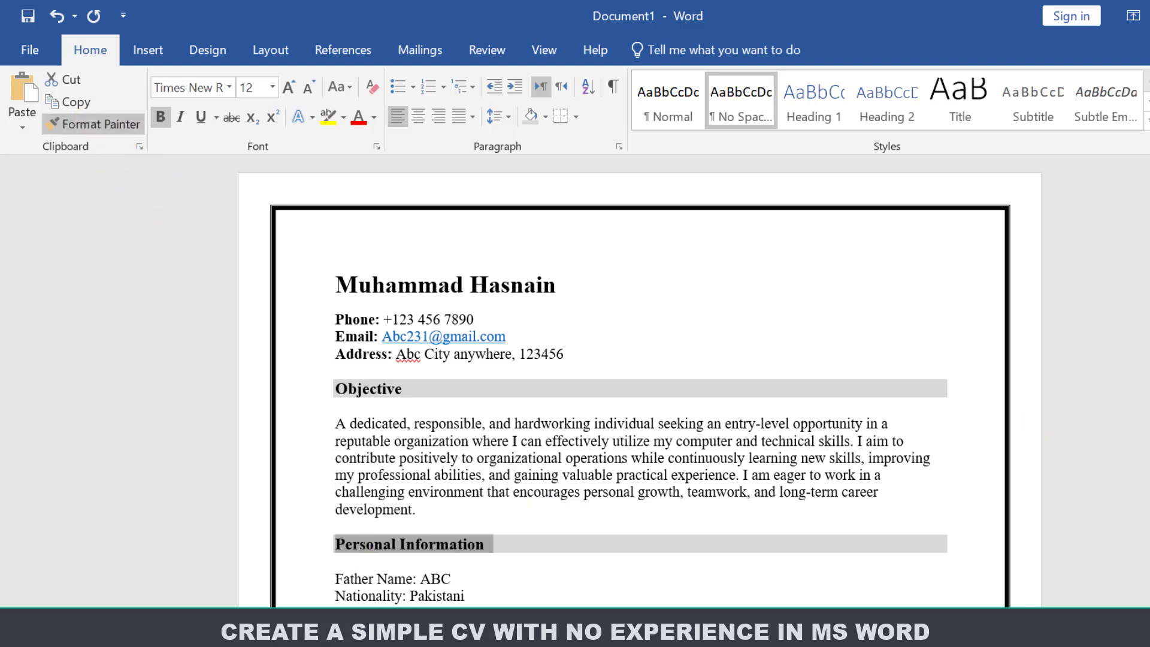
{"action": "scroll", "coordinate": [918, 403], "scroll_direction": "down", "scroll_amount": 5}
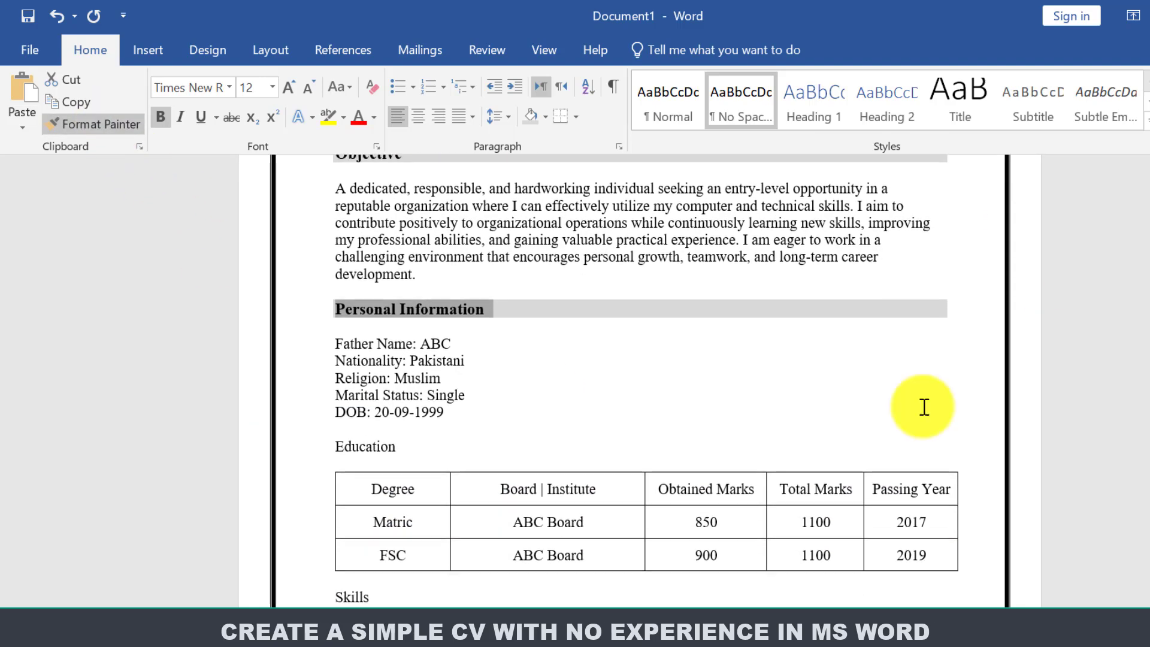
{"action": "mouse_move", "coordinate": [398, 451]}
{"action": "left_mouse_down"}
{"action": "mouse_move", "coordinate": [312, 446]}
{"action": "mouse_move", "coordinate": [322, 446]}
{"action": "left_mouse_up"}
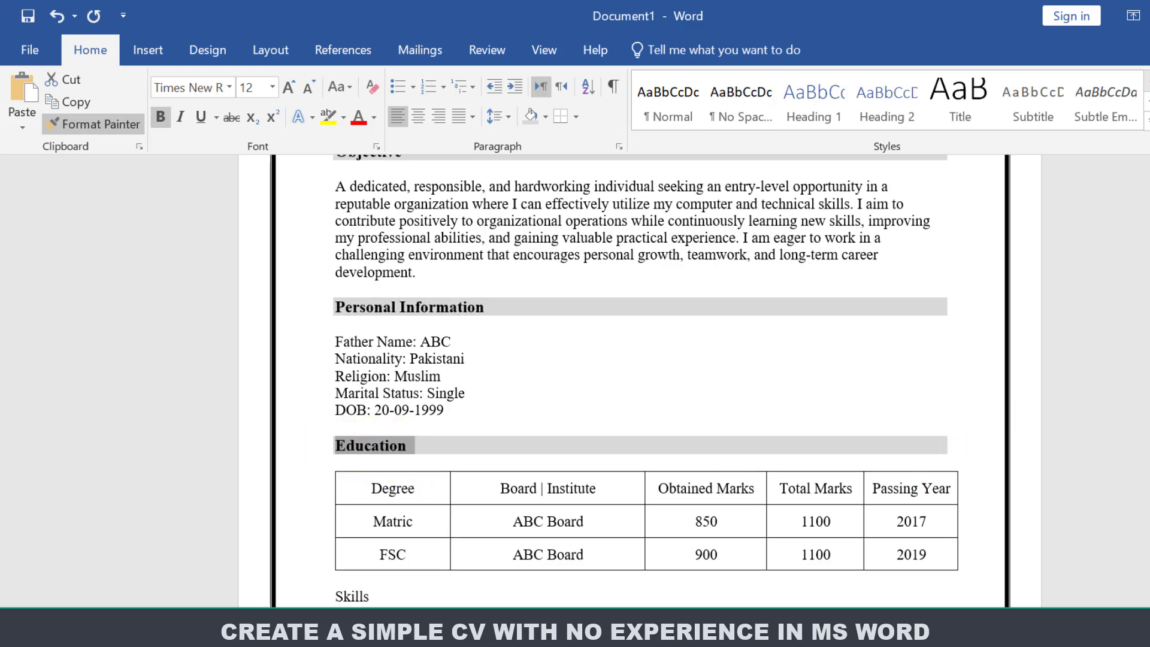
{"action": "scroll", "coordinate": [449, 424], "scroll_direction": "down", "scroll_amount": 4}
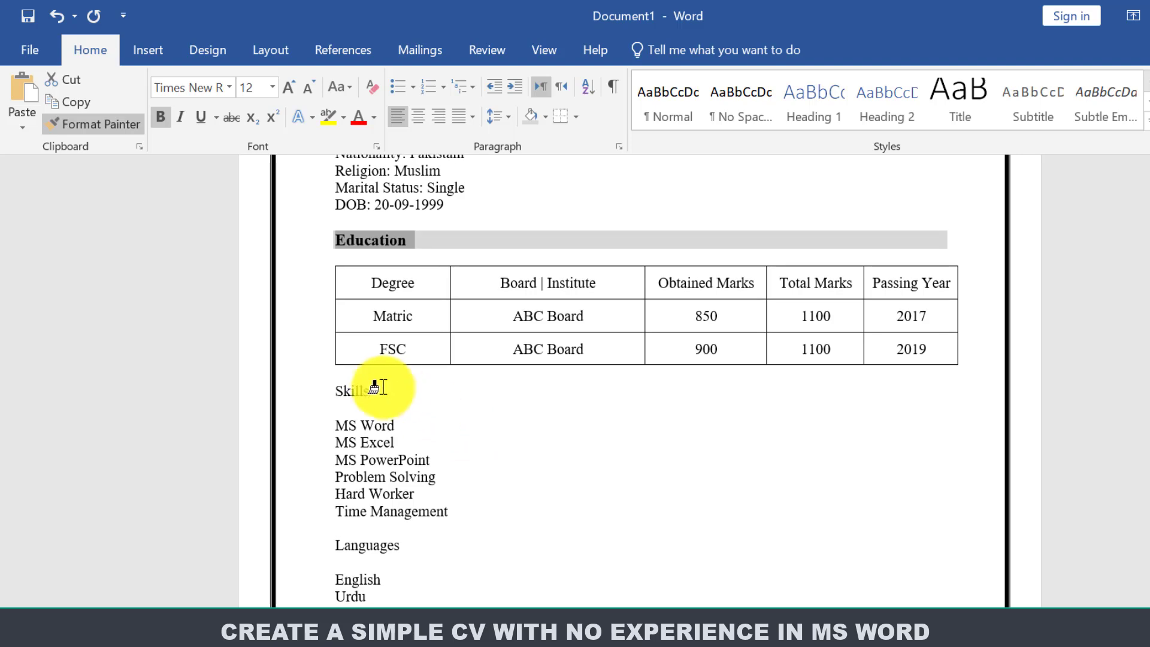
{"action": "left_click_drag", "start_coordinate": [369, 386], "coordinate": [303, 387]}
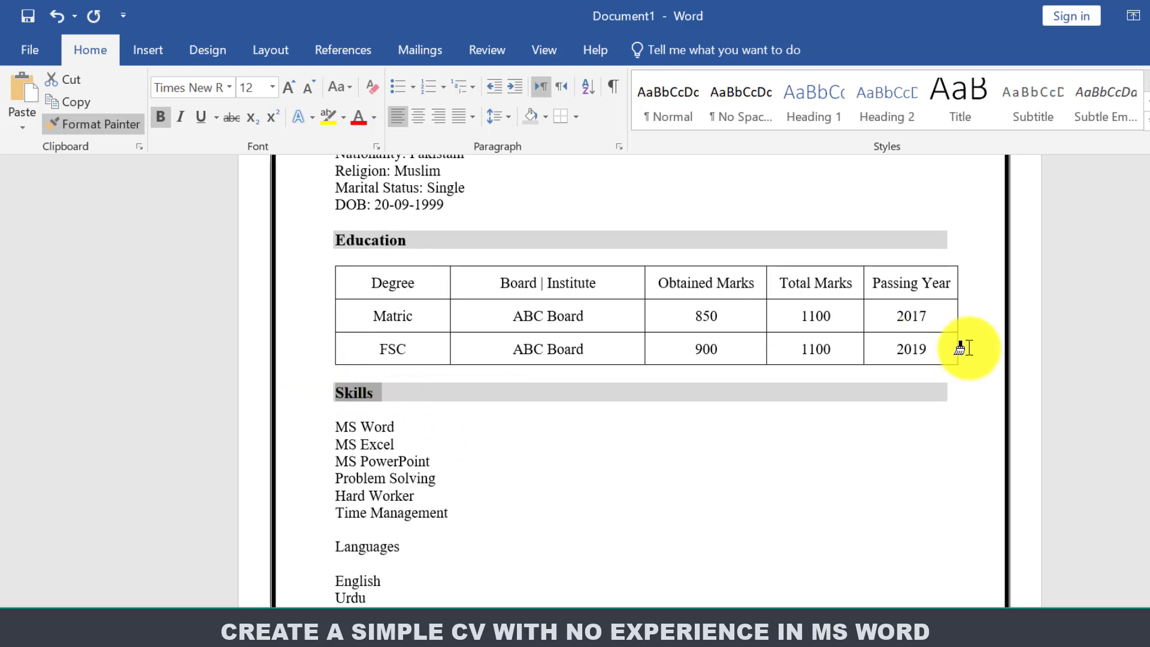
{"action": "left_click_drag", "start_coordinate": [403, 544], "coordinate": [321, 545]}
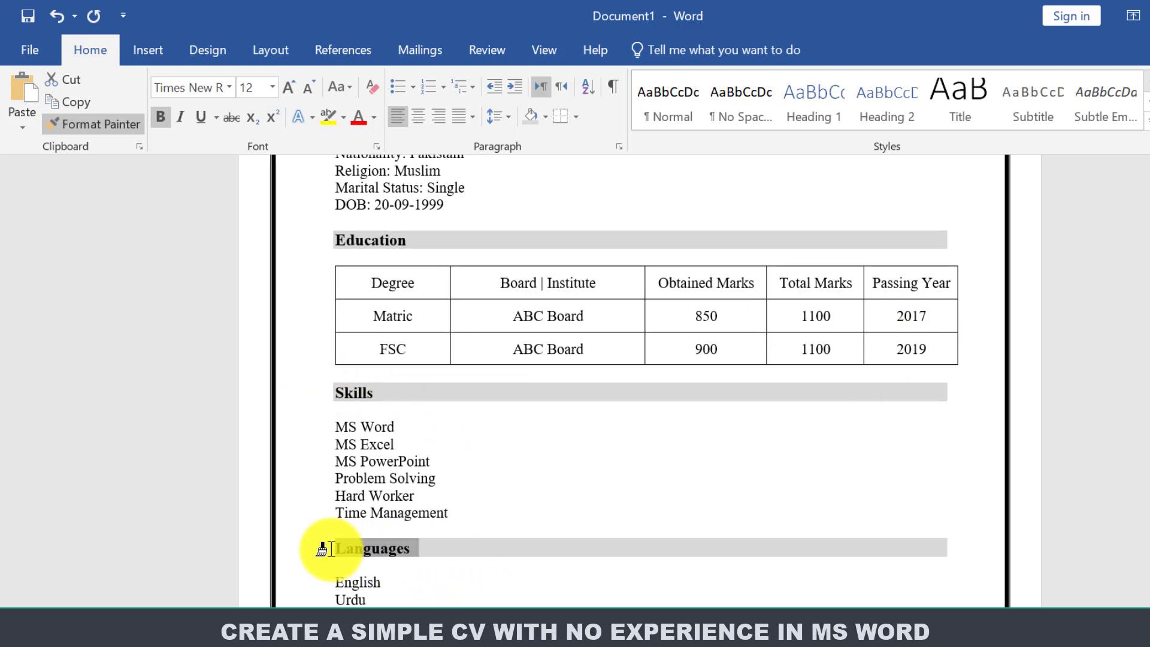
{"action": "scroll", "coordinate": [359, 521], "scroll_direction": "up", "scroll_amount": 7}
Bold the Father Name, Nationality, Religion, Marital Status and DOB labels.
{"action": "left_click_drag", "start_coordinate": [419, 502], "coordinate": [335, 540]}
{"action": "left_click", "coordinate": [356, 470]}
{"action": "left_click", "coordinate": [334, 486]}
{"action": "left_click", "coordinate": [334, 512]}
{"action": "left_click_drag", "start_coordinate": [425, 557], "coordinate": [335, 574]}
{"action": "left_click", "coordinate": [342, 518]}
{"action": "left_click", "coordinate": [342, 537]}
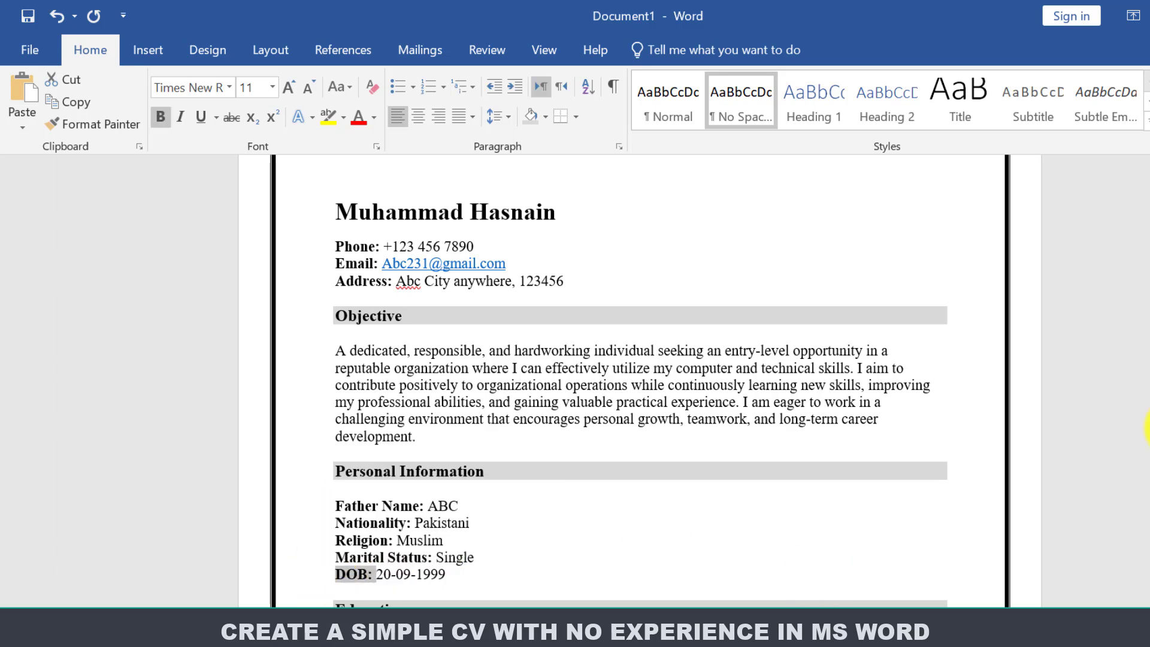
{"action": "scroll", "coordinate": [359, 539], "scroll_direction": "down", "scroll_amount": 3}
{"action": "scroll", "coordinate": [420, 359], "scroll_direction": "down", "scroll_amount": 4}
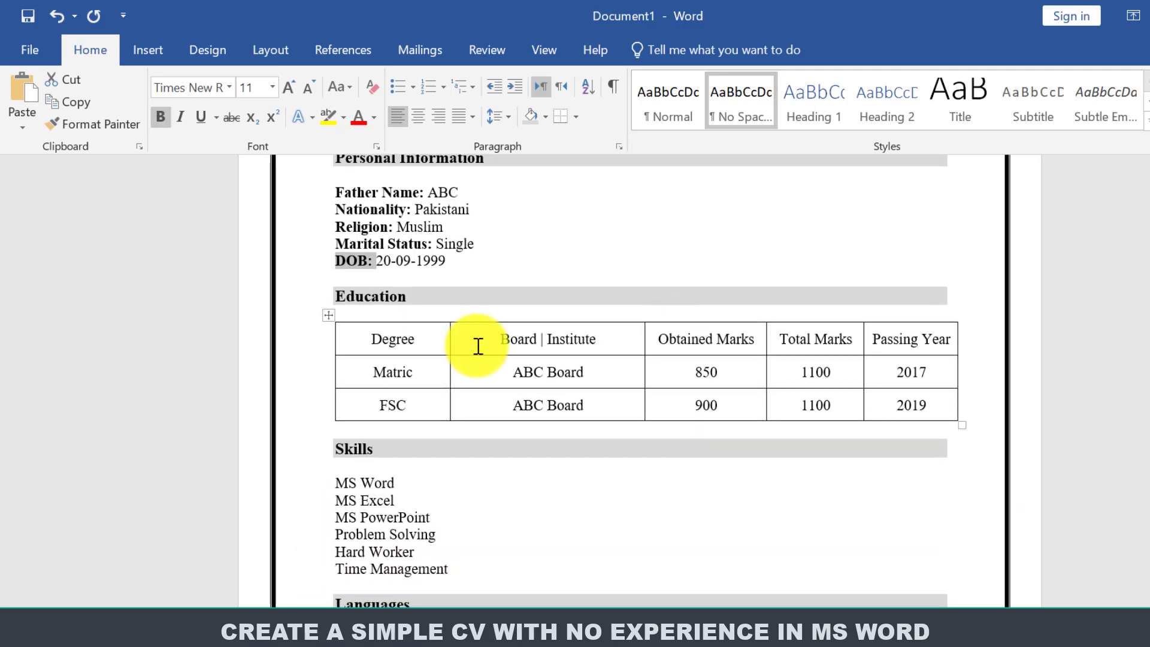
Give the Education table's header row darker grey shading and bold text.
{"action": "left_click", "coordinate": [403, 337]}
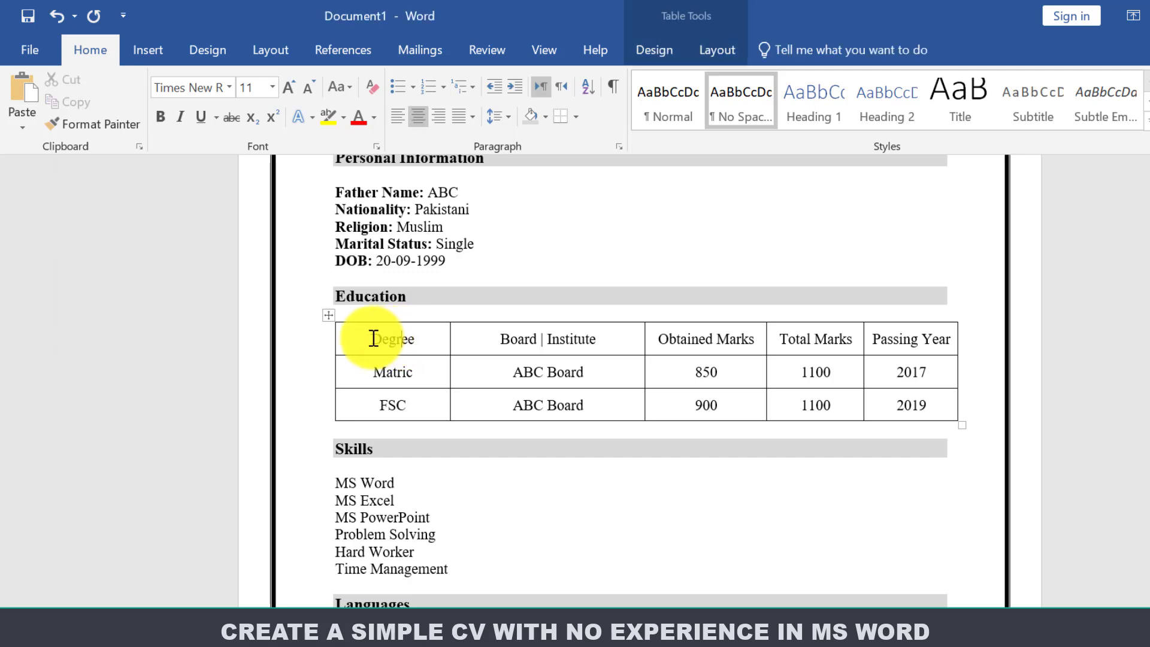
{"action": "left_click_drag", "start_coordinate": [372, 336], "coordinate": [936, 352]}
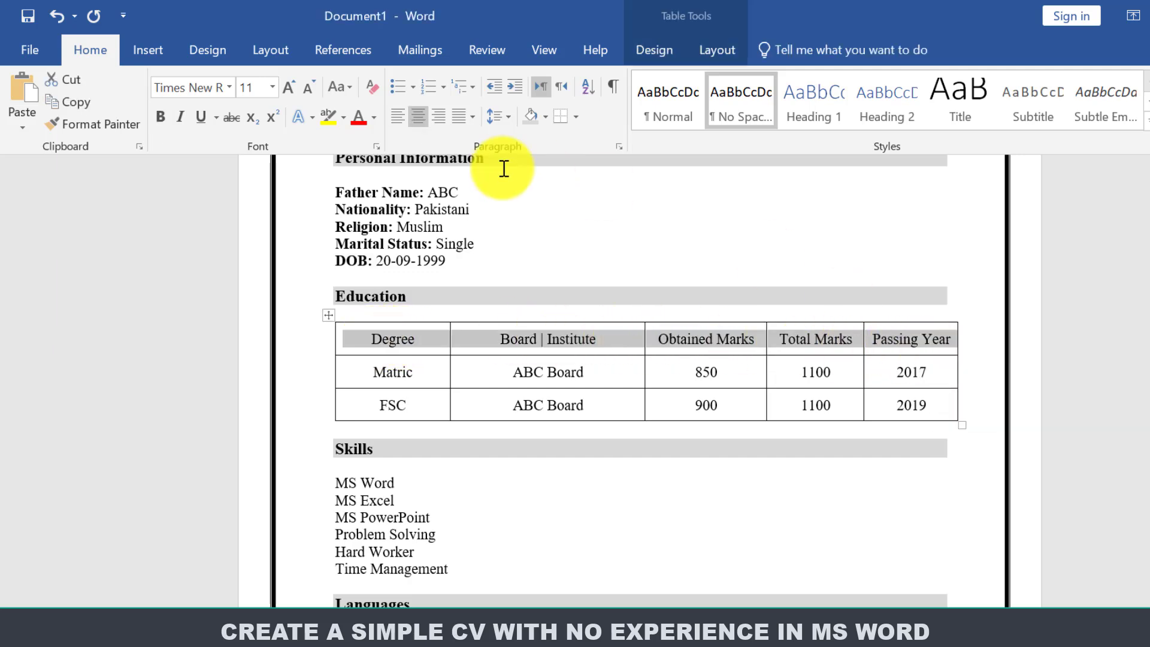
{"action": "left_click", "coordinate": [531, 120]}
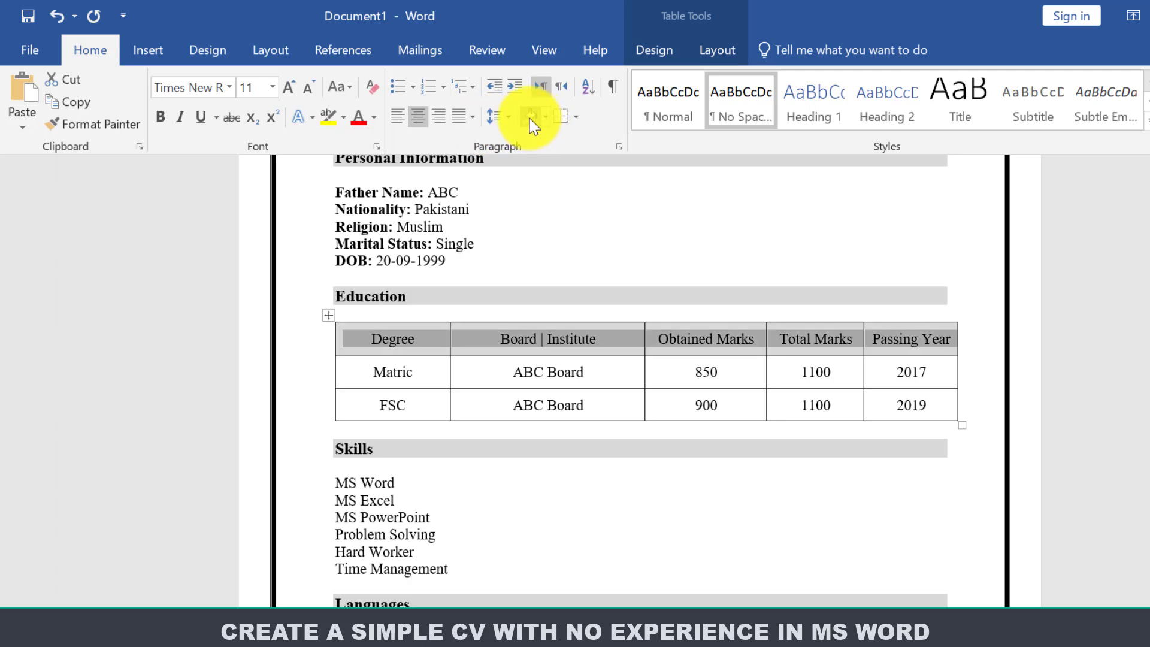
{"action": "left_click", "coordinate": [166, 114]}
{"action": "left_click", "coordinate": [644, 342]}
Narrow the Board | Institute, Obtained Marks and Total Marks columns so Passing Year fits one line.
{"action": "left_click_drag", "start_coordinate": [645, 339], "coordinate": [639, 333]}
{"action": "left_click_drag", "start_coordinate": [765, 334], "coordinate": [759, 328]}
{"action": "left_click_drag", "start_coordinate": [863, 335], "coordinate": [857, 340]}
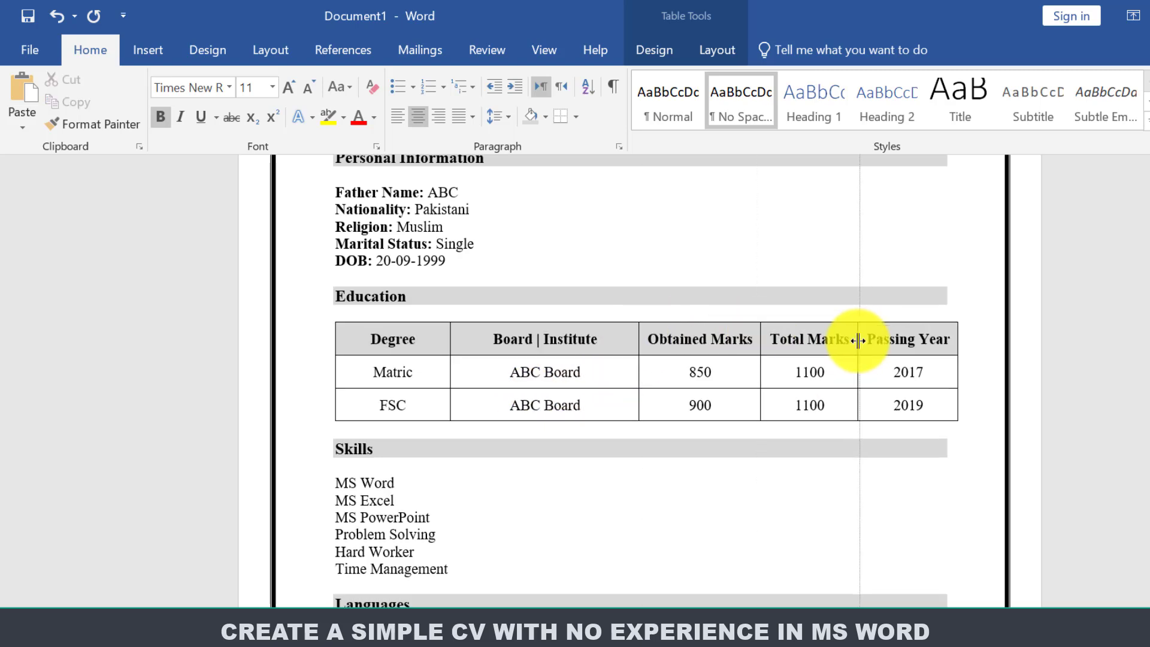
{"action": "left_click", "coordinate": [652, 482]}
{"action": "scroll", "coordinate": [599, 467], "scroll_direction": "down", "scroll_amount": 2}
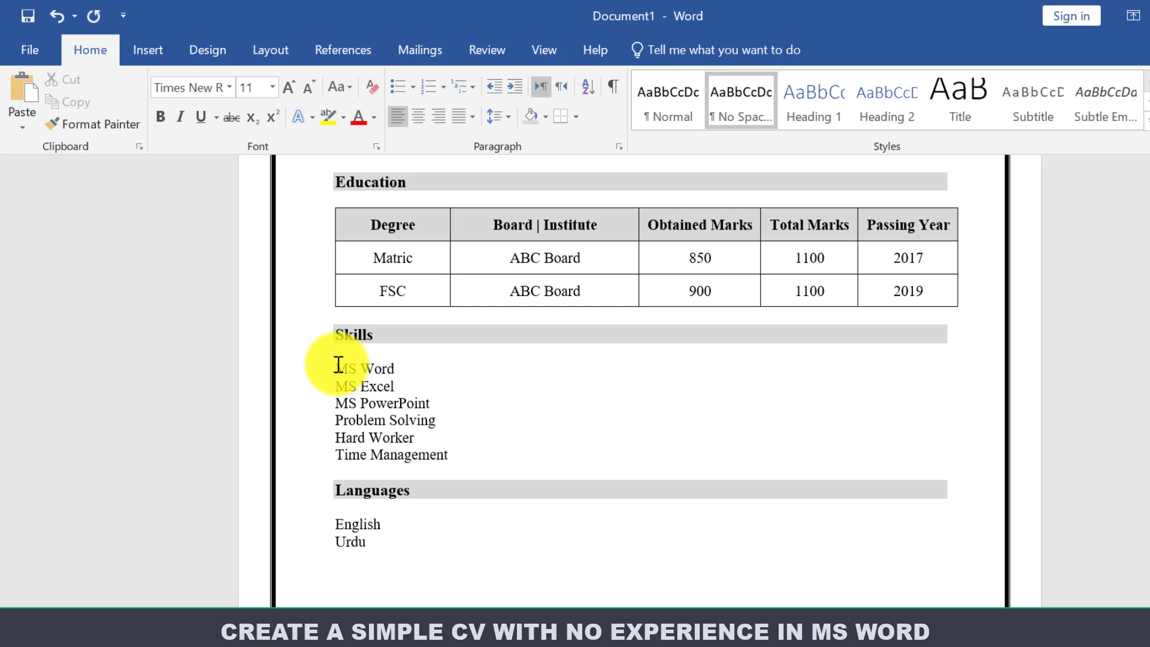
{"action": "left_click_drag", "start_coordinate": [338, 366], "coordinate": [448, 454]}
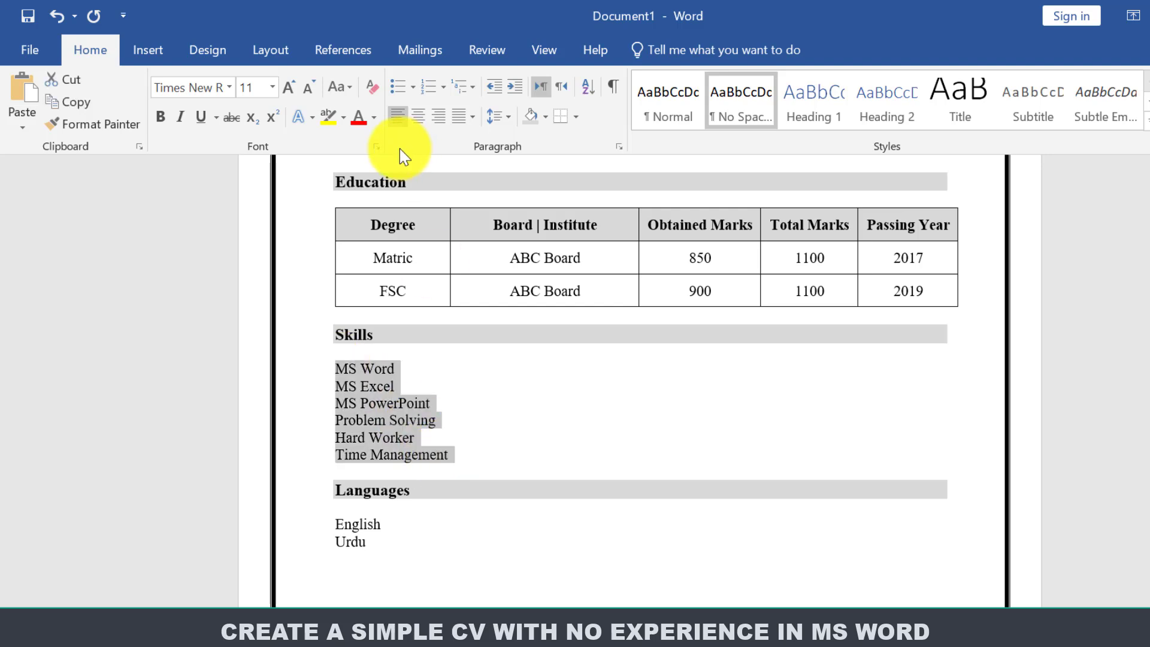
Give the Skills lines diamond bullets, decrease their indent and set 1.15 line spacing.
{"action": "left_click", "coordinate": [412, 89]}
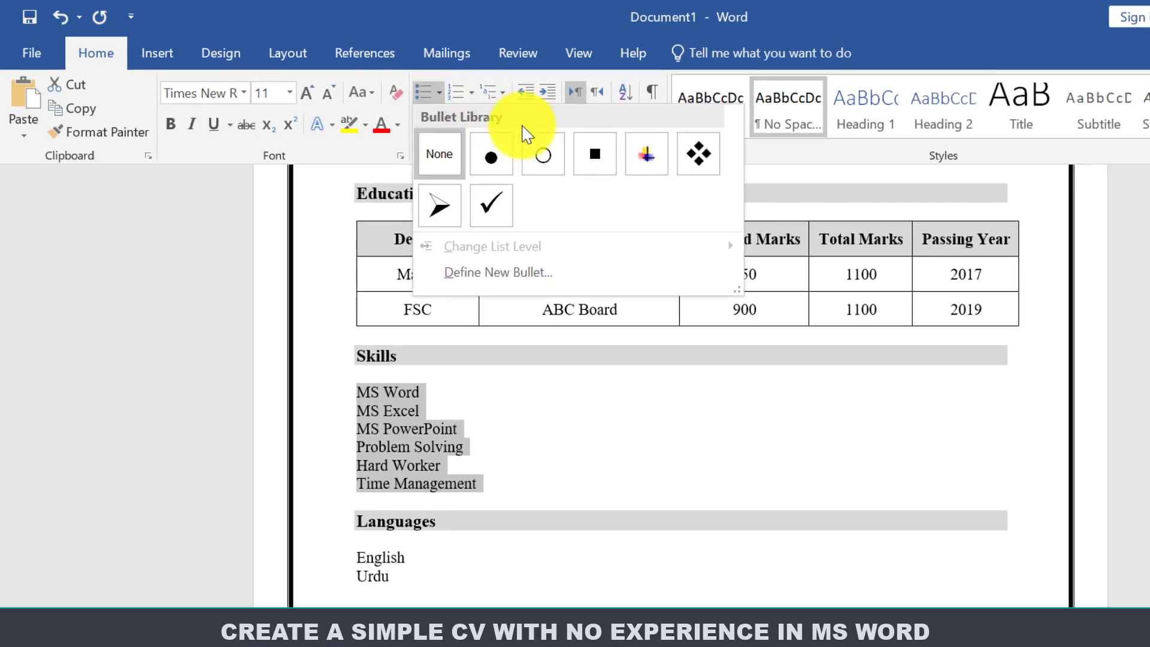
{"action": "left_click", "coordinate": [705, 156]}
{"action": "left_click", "coordinate": [544, 95]}
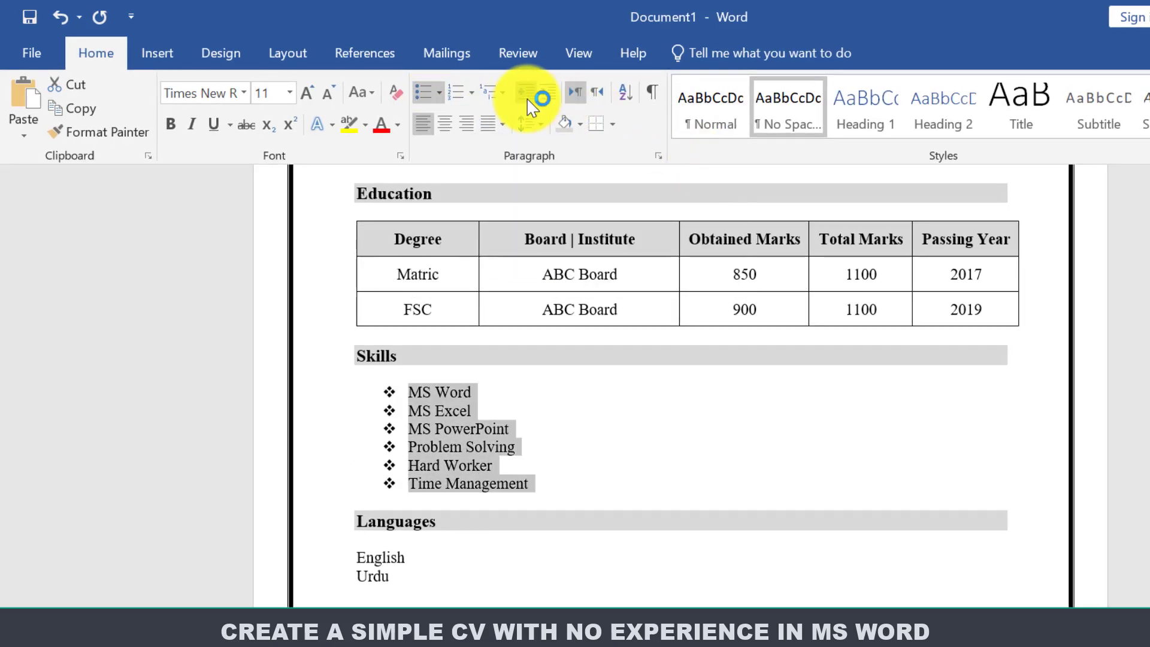
{"action": "left_click", "coordinate": [526, 101]}
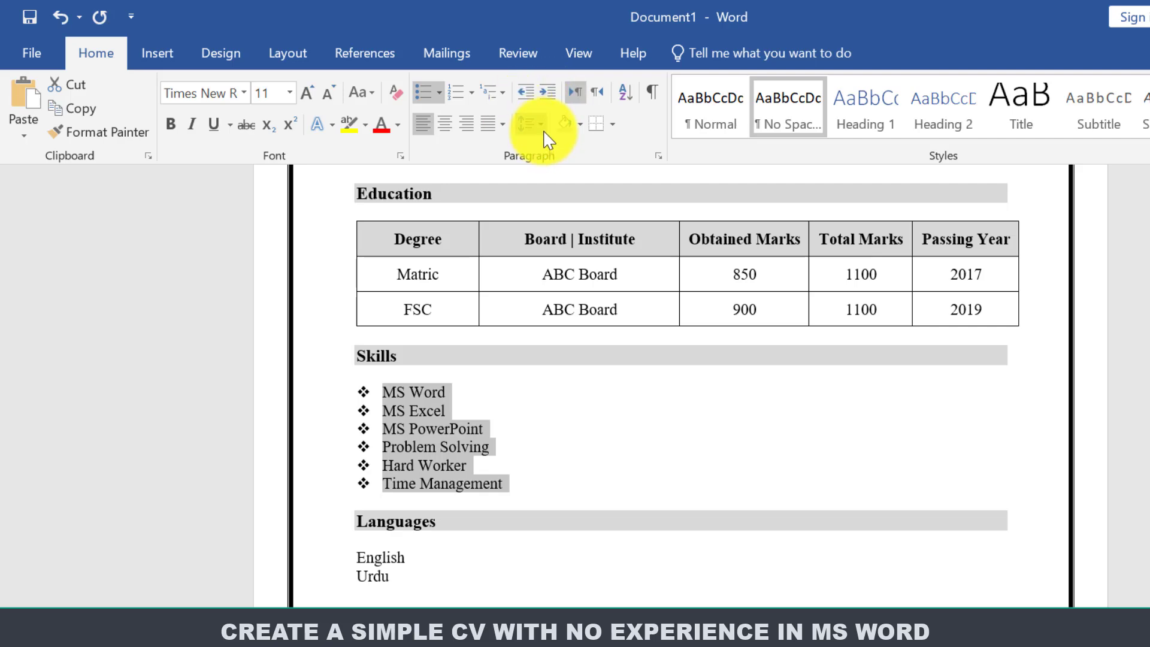
{"action": "left_click", "coordinate": [541, 126]}
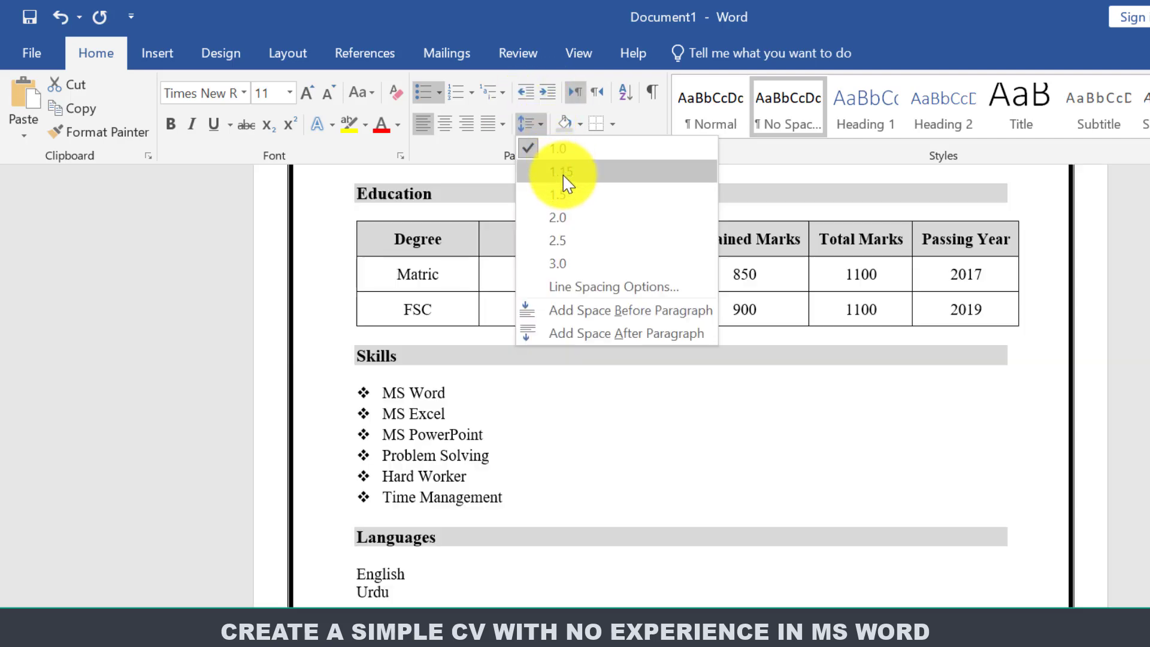
{"action": "left_click", "coordinate": [561, 192]}
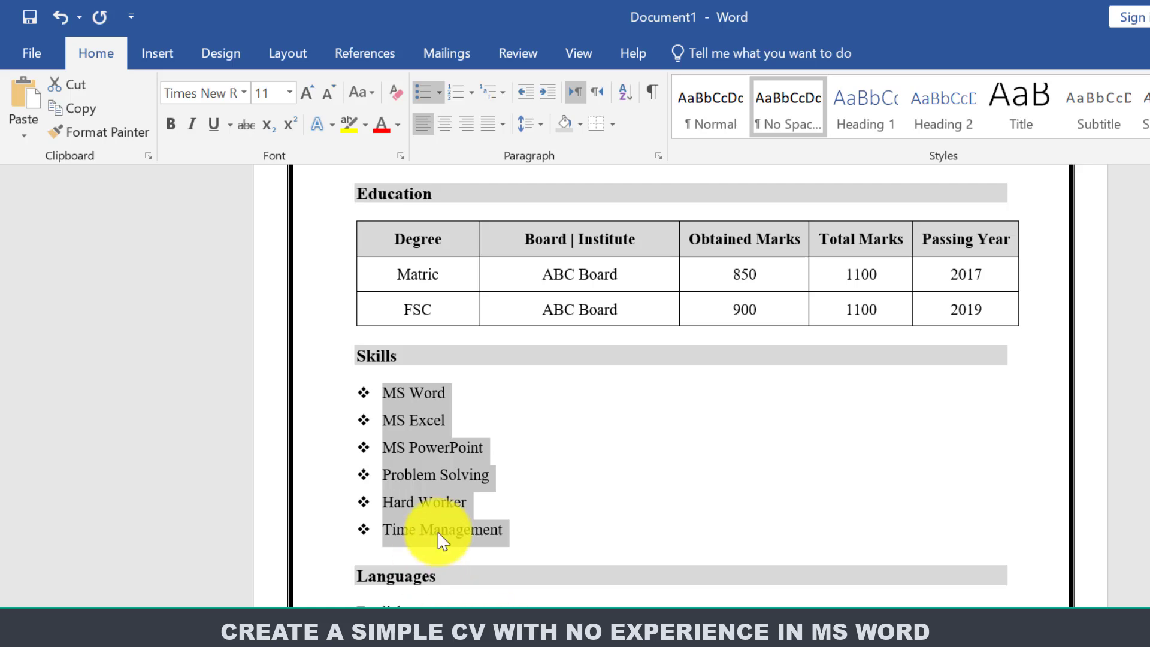
Copy the Skills list formatting onto the English and Urdu language lines.
{"action": "left_click", "coordinate": [120, 138]}
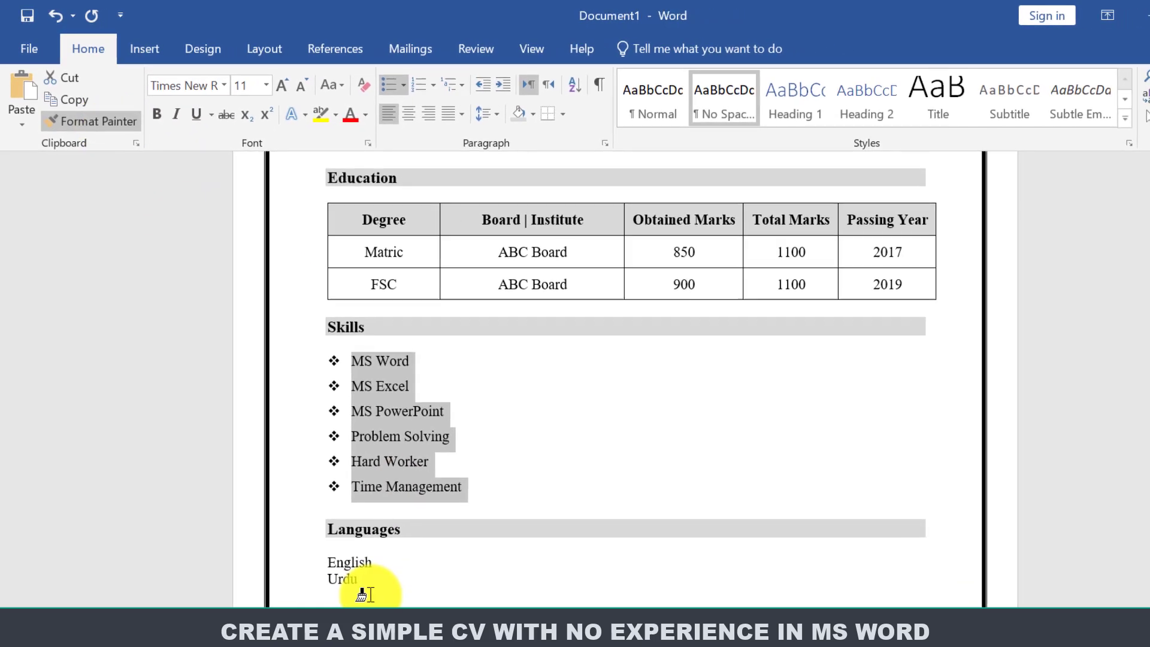
{"action": "left_click_drag", "start_coordinate": [353, 580], "coordinate": [323, 558]}
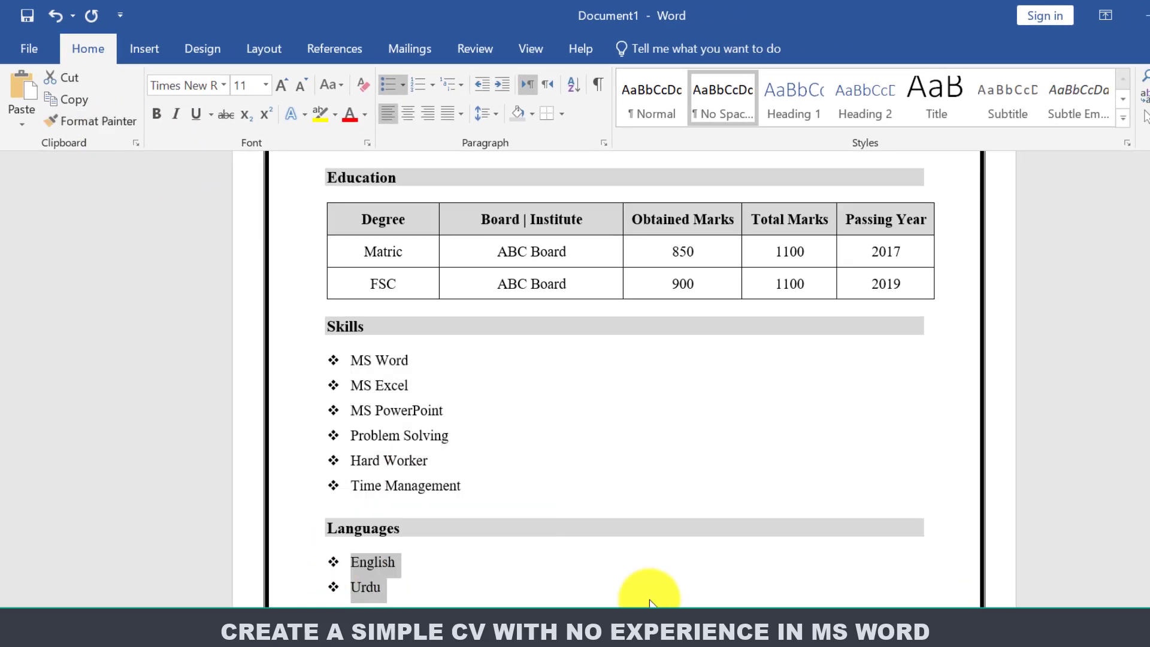
{"action": "scroll", "coordinate": [1116, 359], "scroll_direction": "up", "scroll_amount": 6}
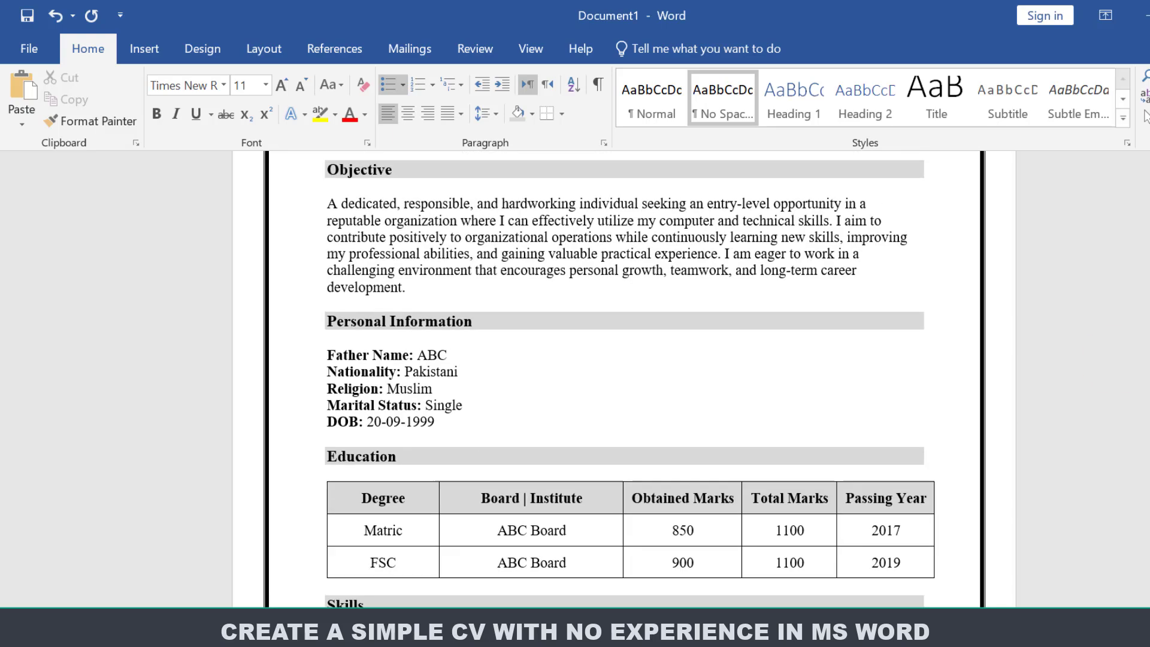
{"action": "scroll", "coordinate": [1126, 336], "scroll_direction": "down", "scroll_amount": 7}
{"action": "scroll", "coordinate": [1125, 336], "scroll_direction": "up", "scroll_amount": 7}
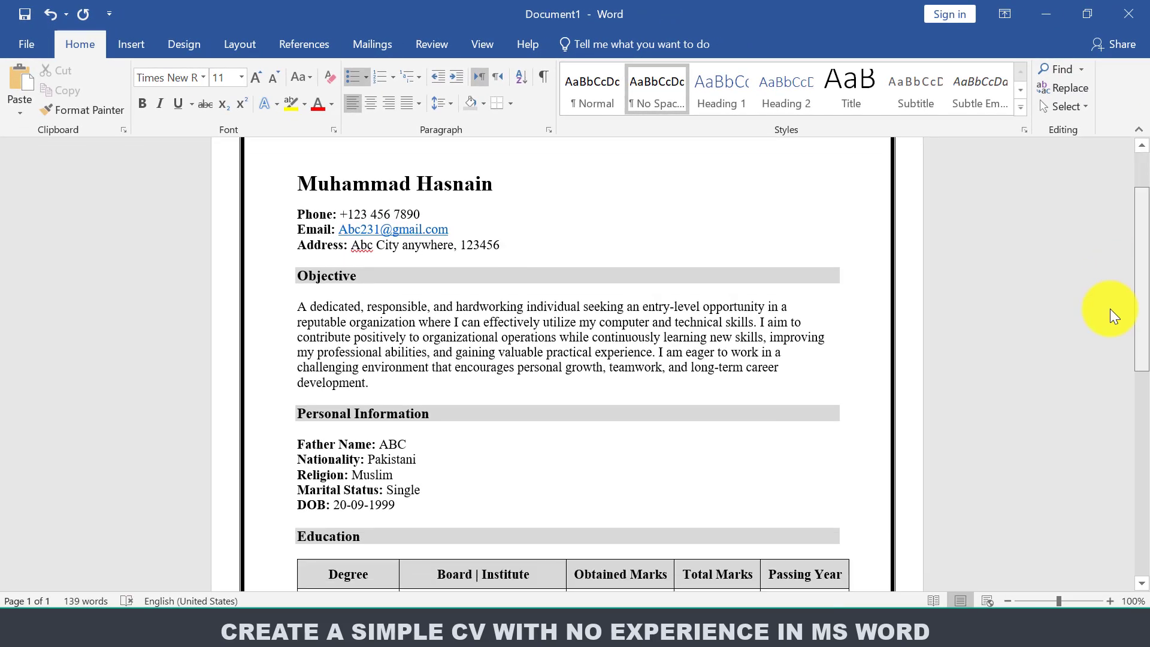
{"action": "scroll", "coordinate": [1108, 307], "scroll_direction": "down", "scroll_amount": 4}
{"action": "scroll", "coordinate": [1104, 387], "scroll_direction": "up", "scroll_amount": 5}
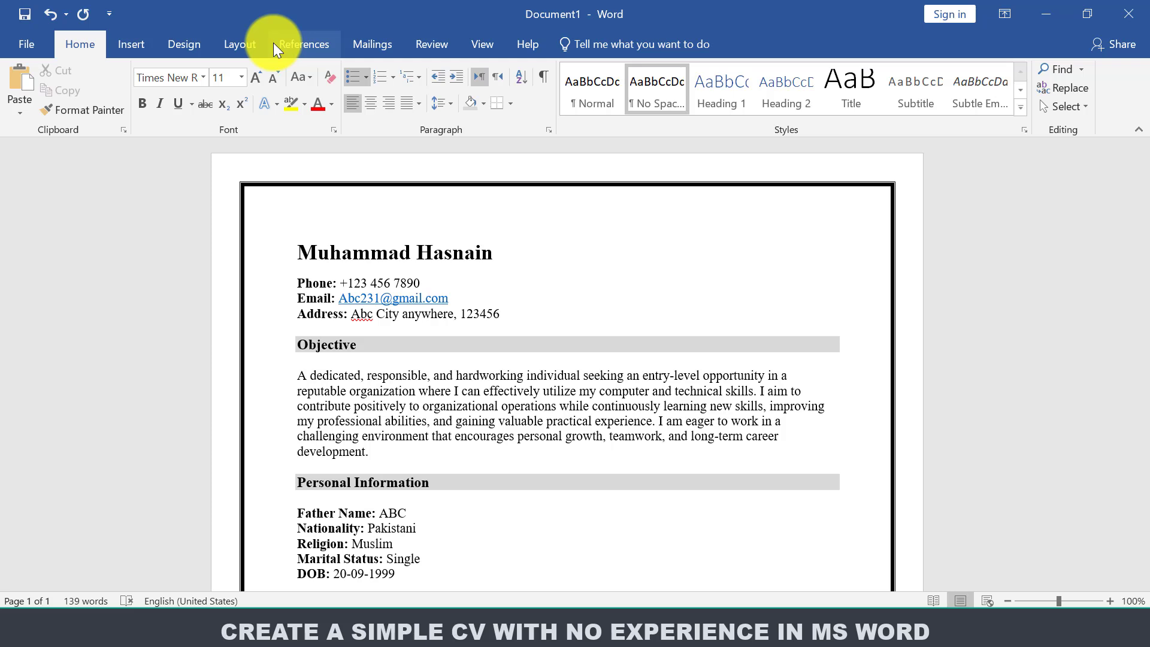
Draw a rectangle at the top right of the page beside the name.
{"action": "left_click", "coordinate": [136, 44]}
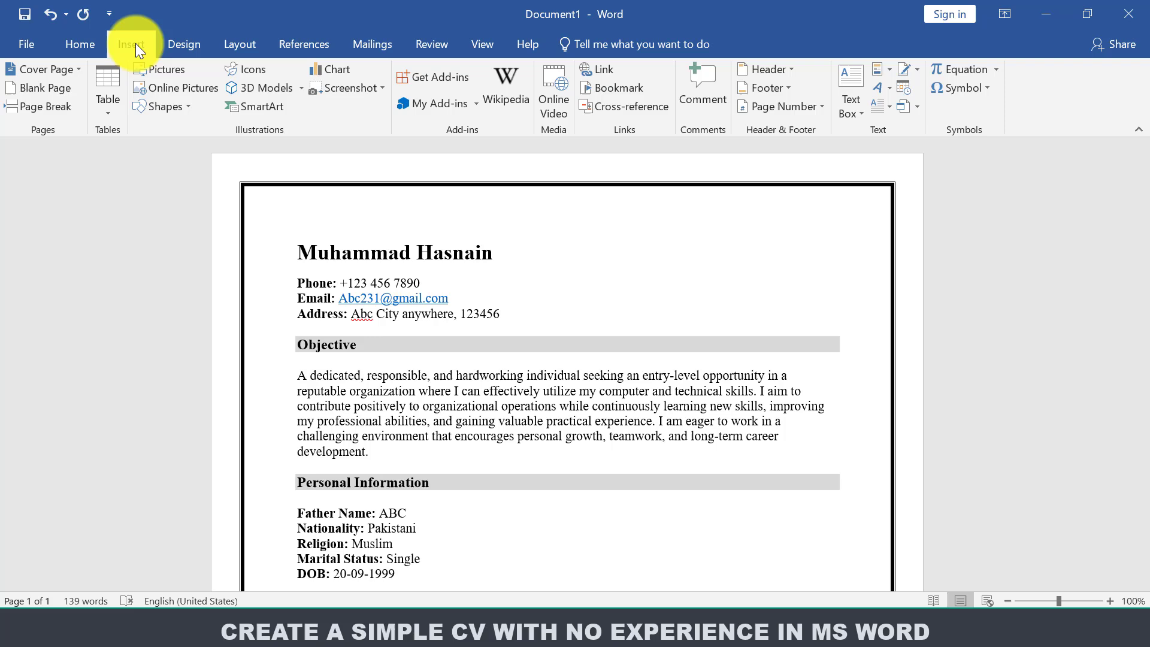
{"action": "left_click", "coordinate": [167, 106]}
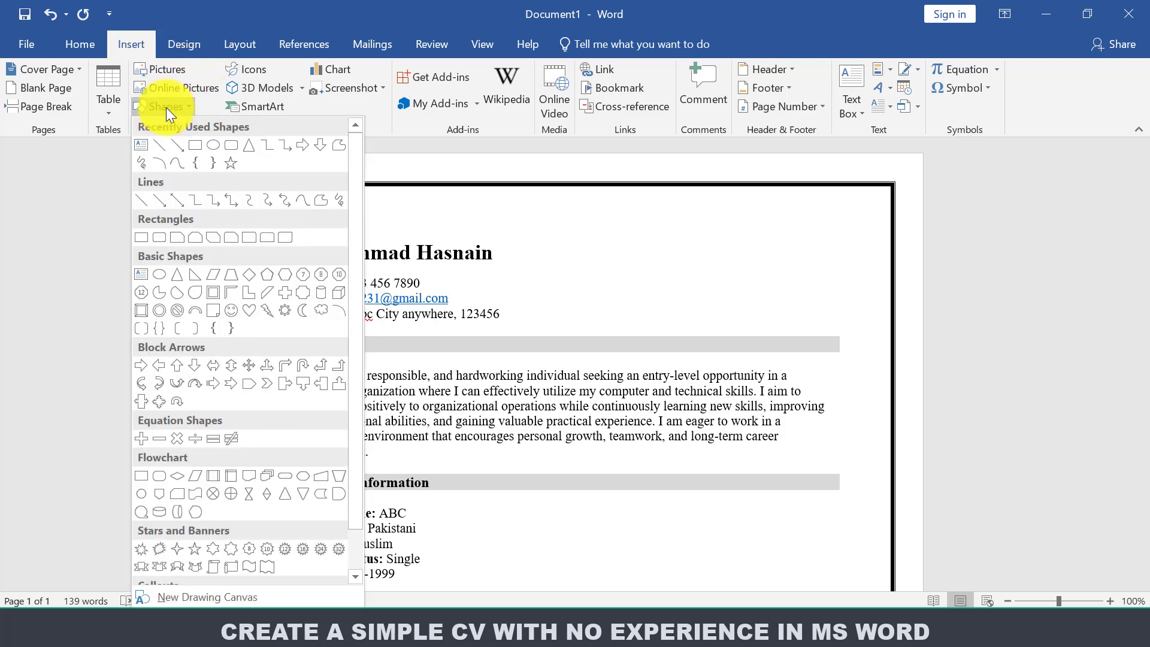
{"action": "left_click", "coordinate": [199, 143]}
{"action": "left_click_drag", "start_coordinate": [709, 225], "coordinate": [801, 328]}
{"action": "left_click_drag", "start_coordinate": [742, 282], "coordinate": [798, 282]}
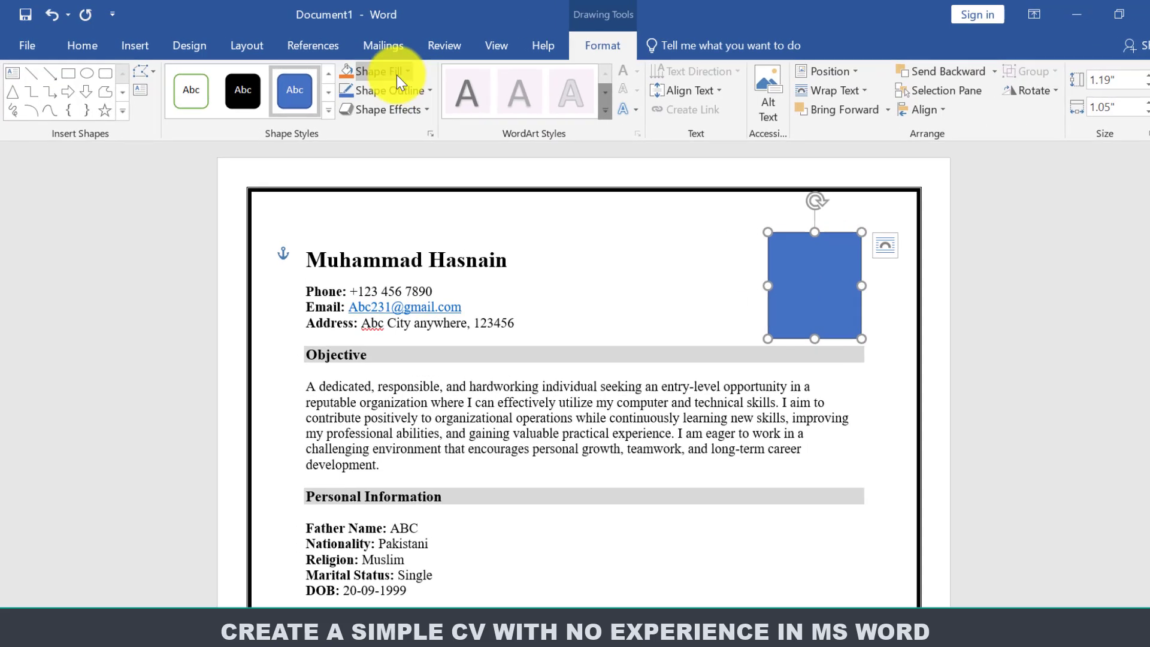
Set the box to No Fill with a black outline.
{"action": "left_click", "coordinate": [395, 73]}
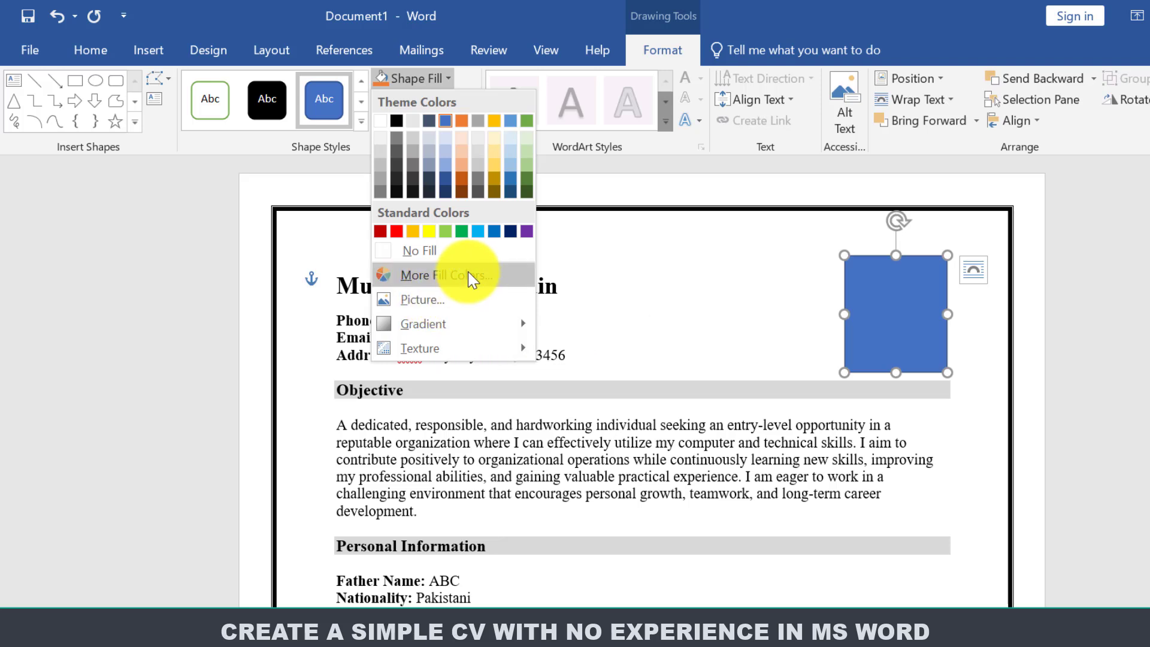
{"action": "left_click", "coordinate": [432, 259]}
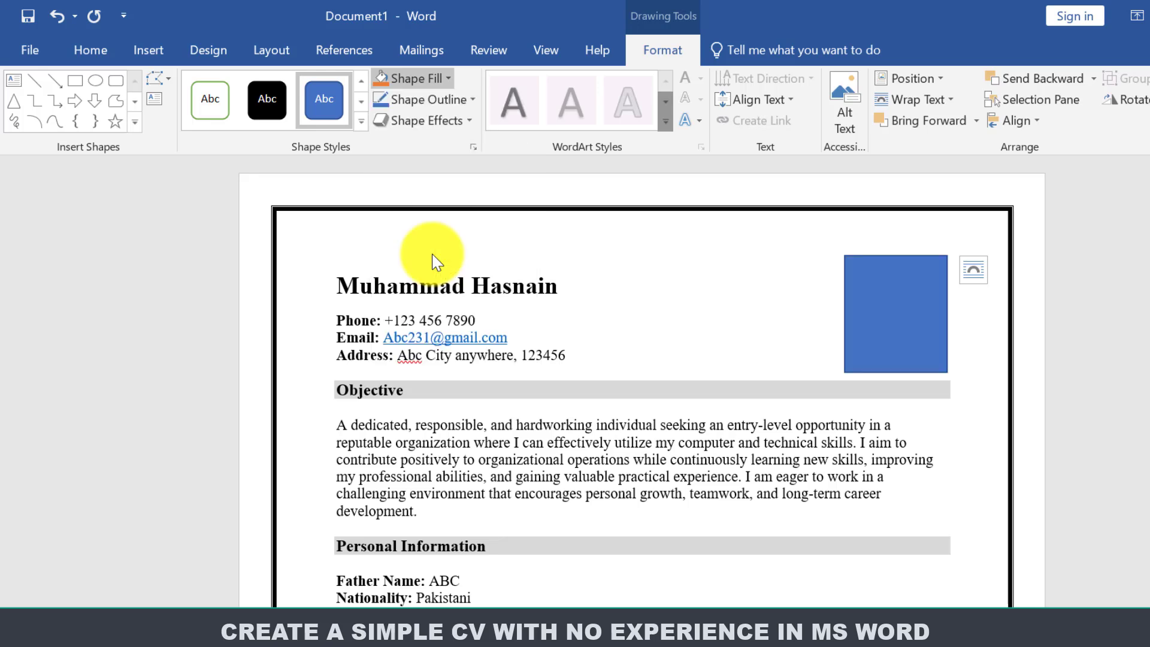
{"action": "left_click", "coordinate": [436, 100]}
{"action": "left_click", "coordinate": [394, 144]}
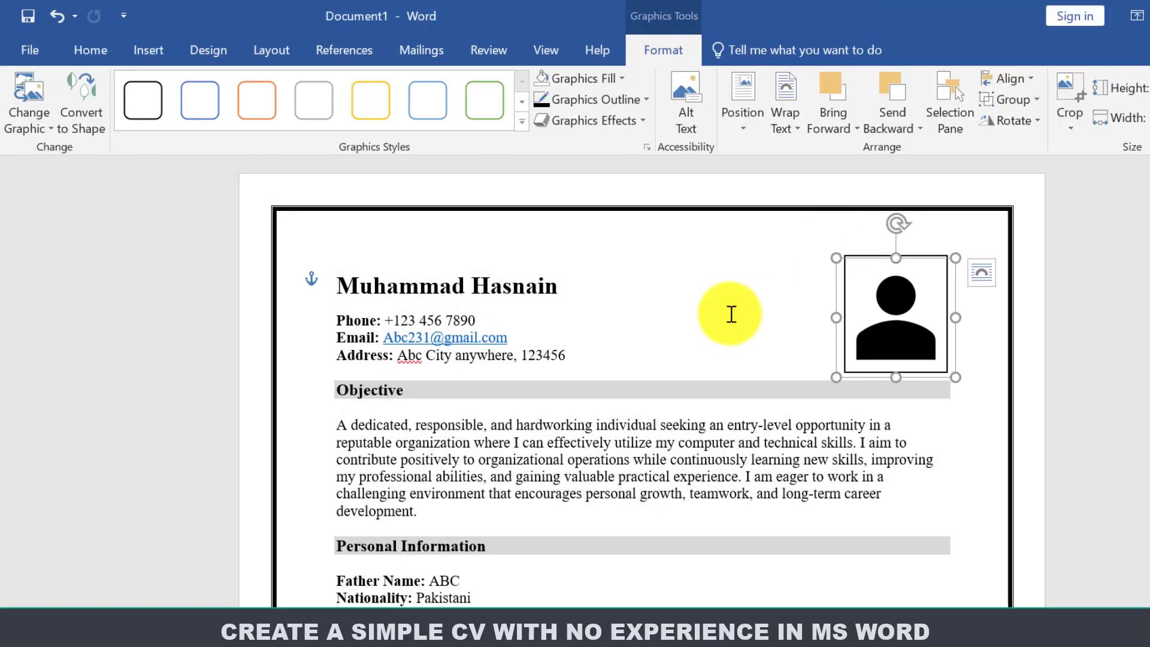
{"action": "left_click", "coordinate": [692, 321]}
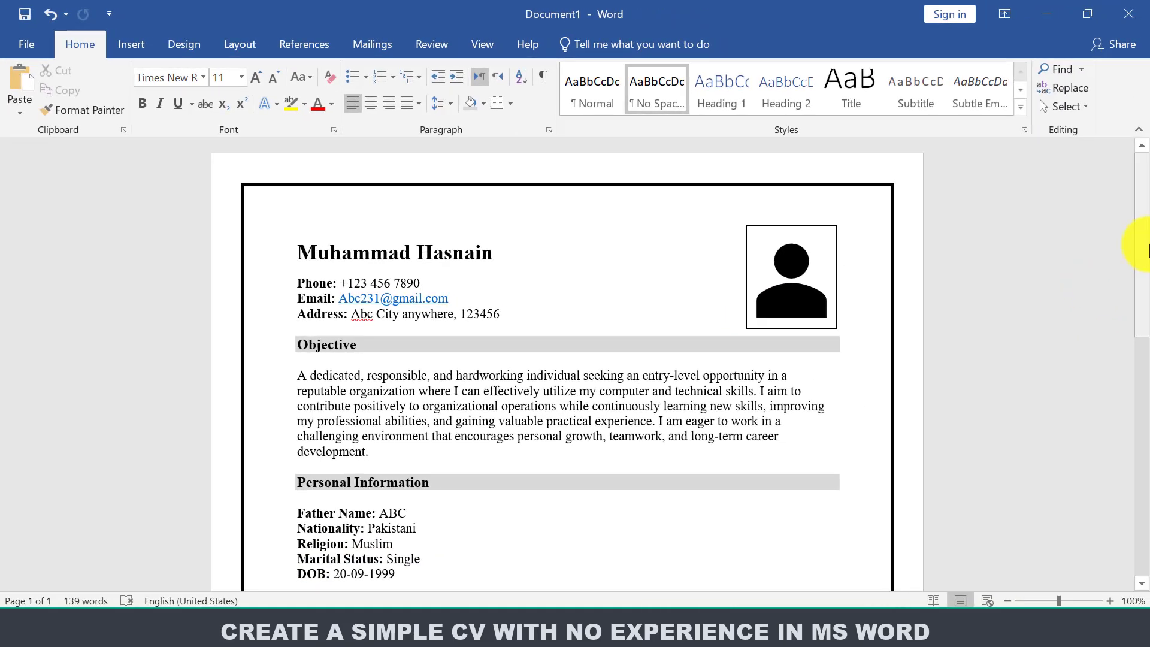
{"action": "left_click_drag", "start_coordinate": [1148, 259], "coordinate": [1140, 468]}
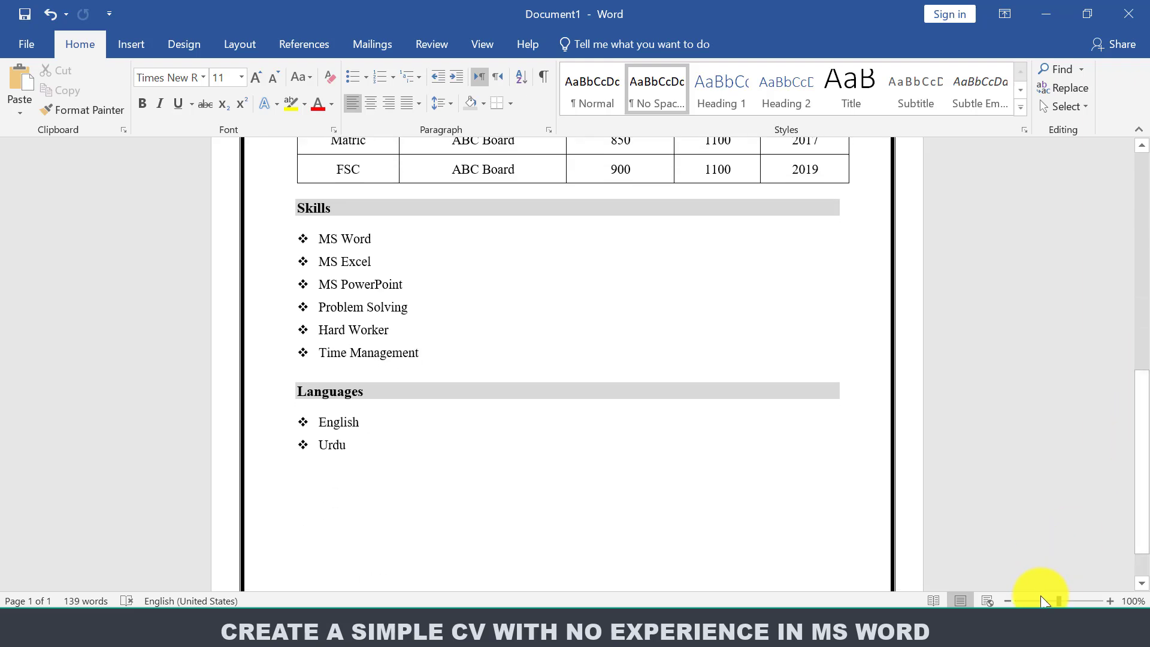
{"action": "left_click", "coordinate": [1006, 601]}
{"action": "left_click", "coordinate": [1006, 601]}
{"action": "left_click", "coordinate": [1006, 601]}
{"action": "left_click", "coordinate": [1007, 601]}
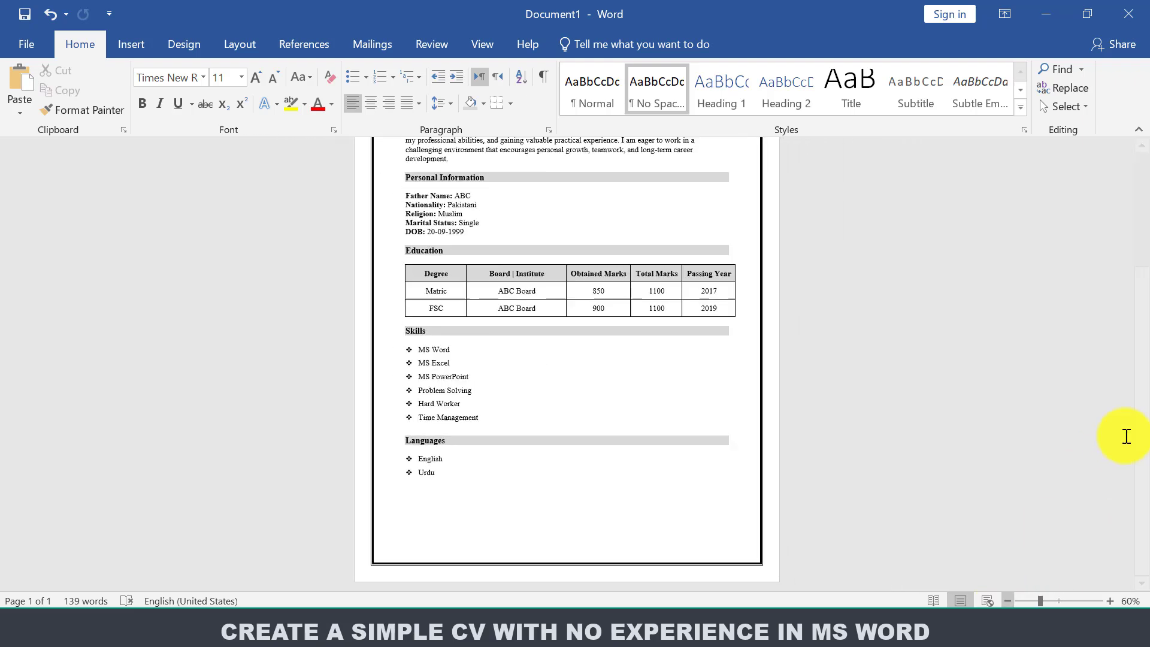
{"action": "left_click_drag", "start_coordinate": [1148, 479], "coordinate": [1146, 288]}
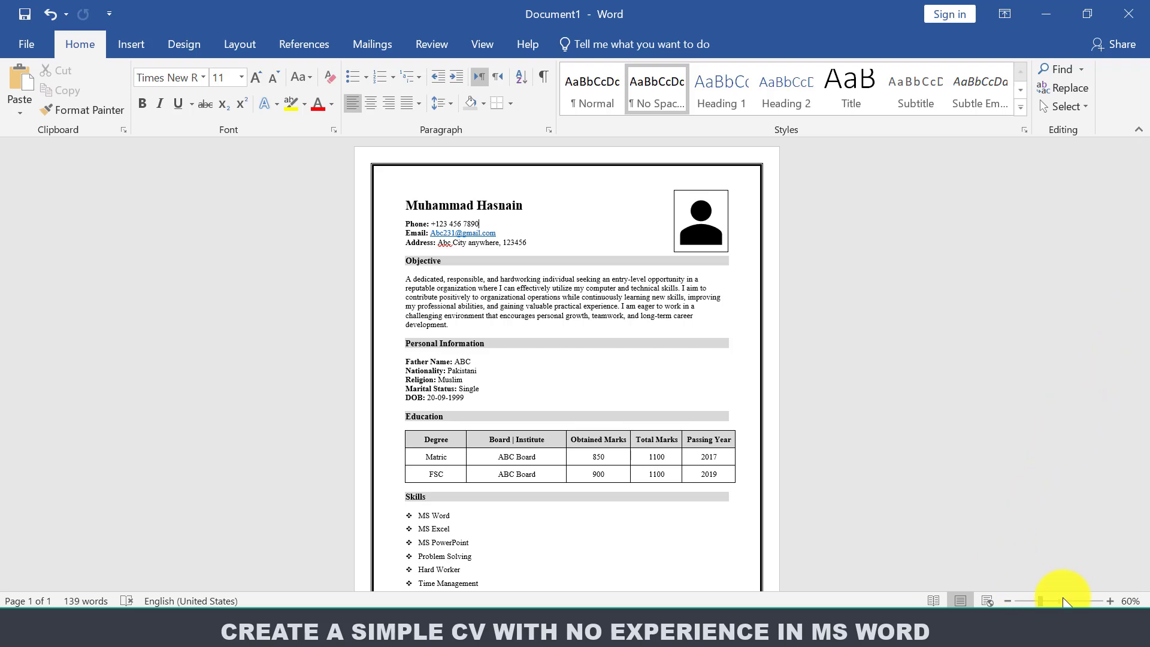
{"action": "left_click", "coordinate": [1110, 601]}
{"action": "left_click", "coordinate": [1109, 601]}
{"action": "left_click", "coordinate": [1110, 601]}
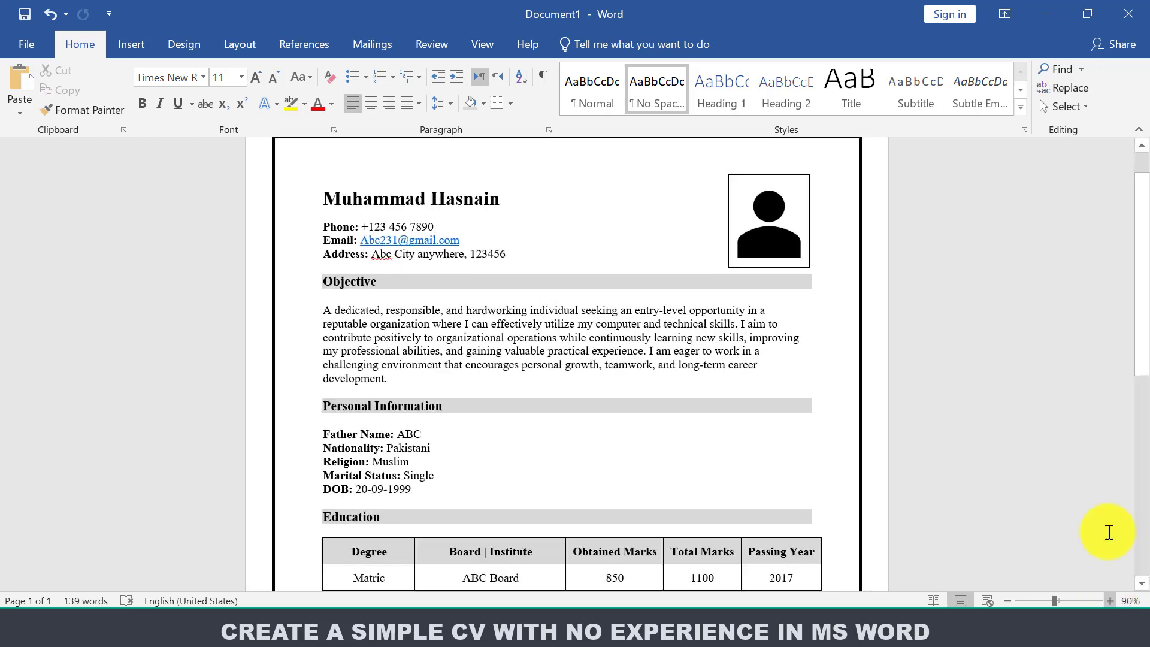